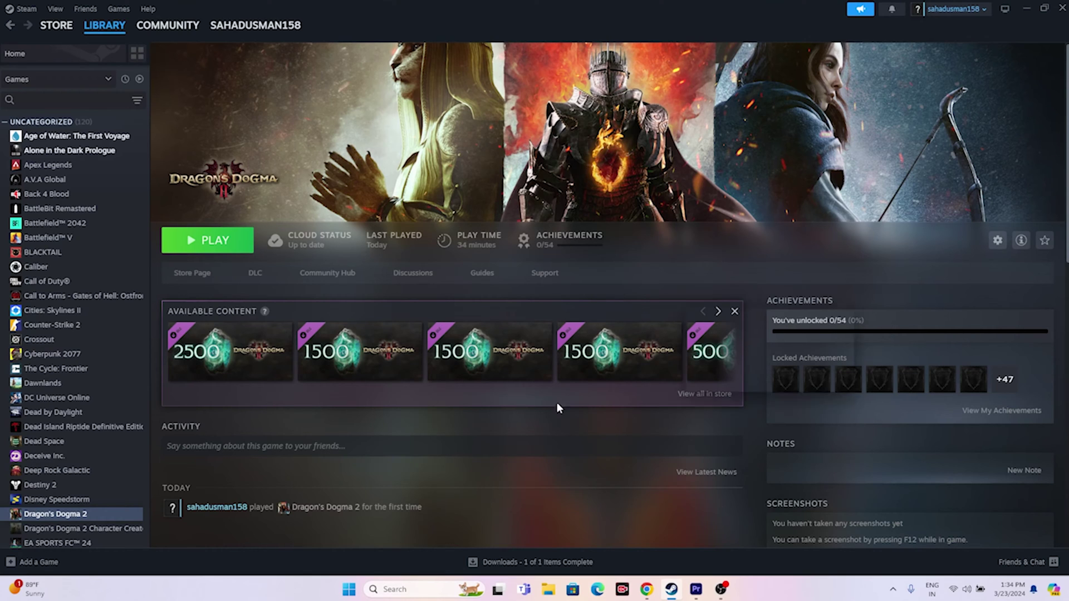
- Bring up the computer's power options to locate the Restart choice
left_click(350, 589)
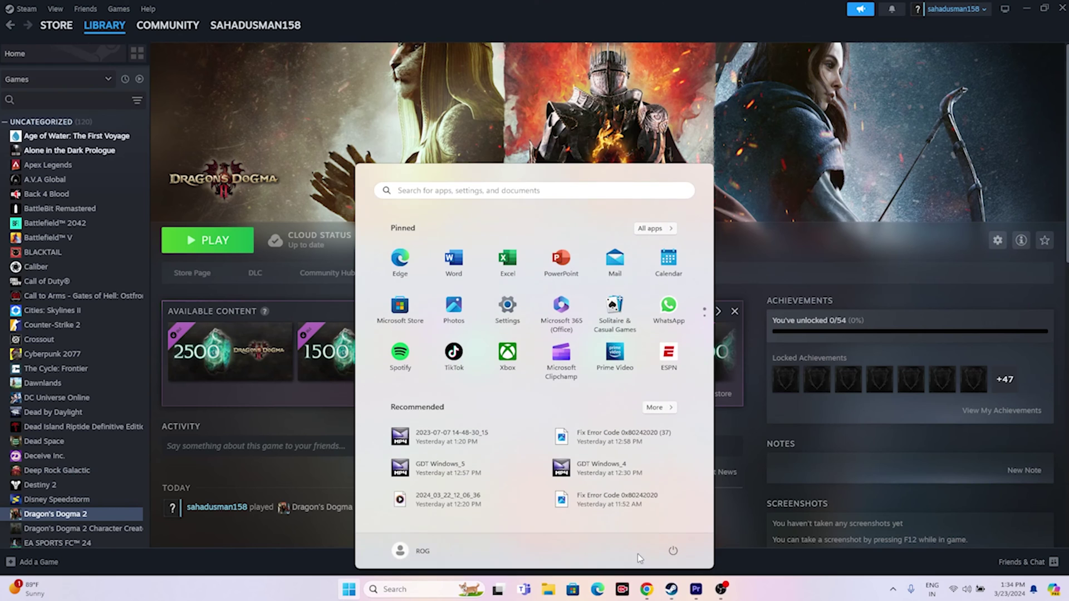
left_click(672, 550)
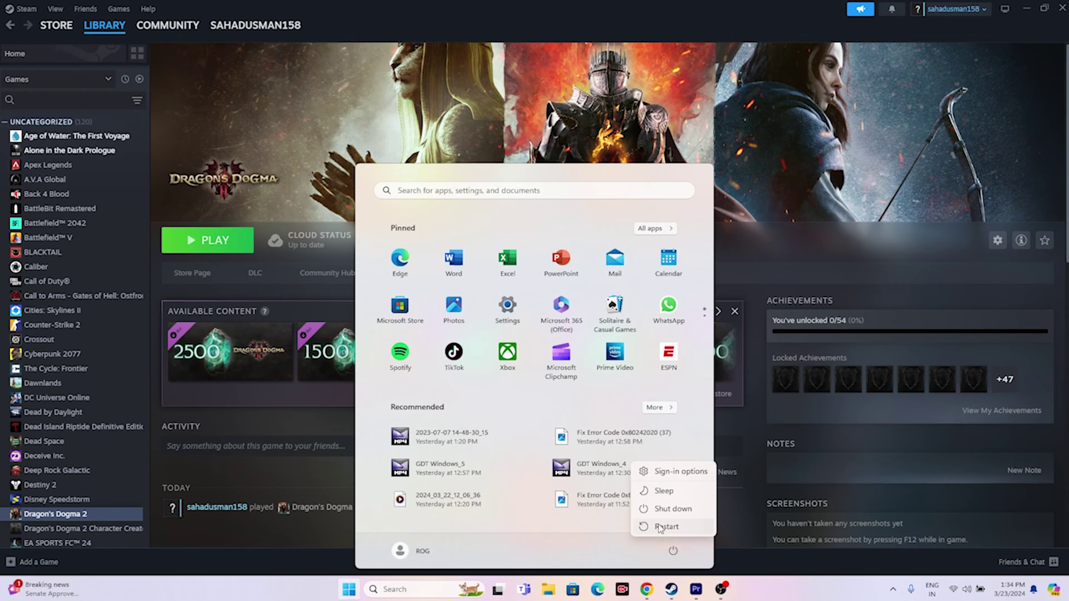
left_click(662, 527)
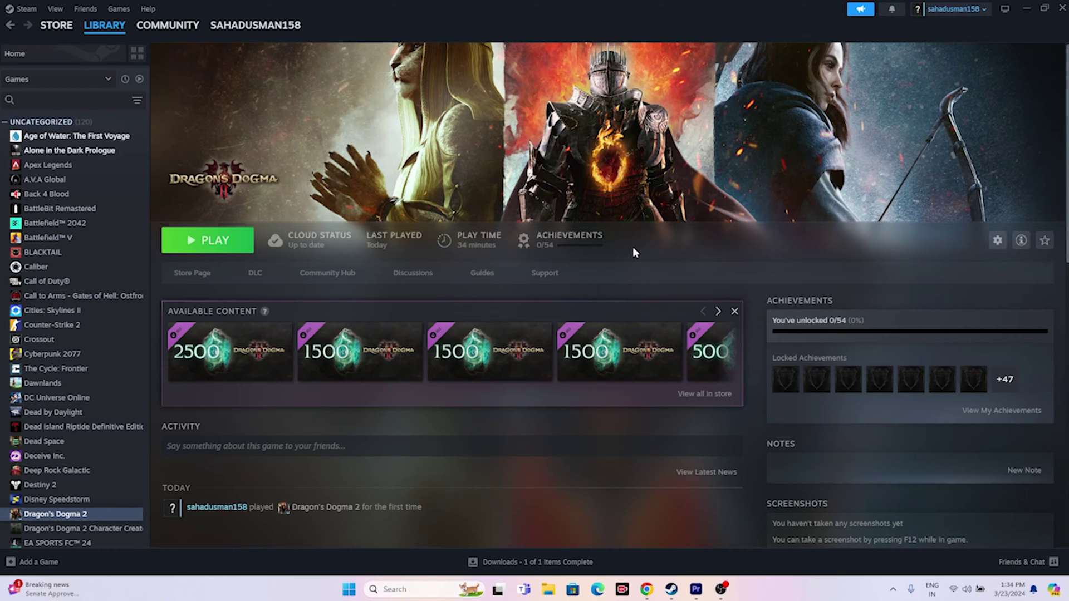
- Browse Dragon's Dogma 2's installed files from its Steam properties, locate the DD2 application, and close the folder and properties windows
scroll(73, 224, "down", 6)
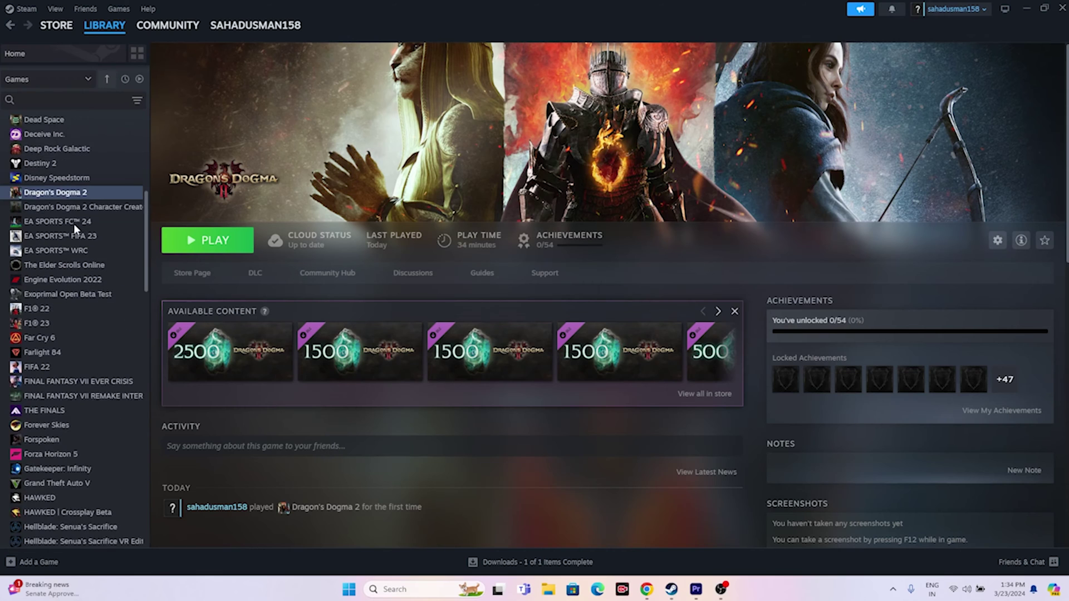
right_click(84, 180)
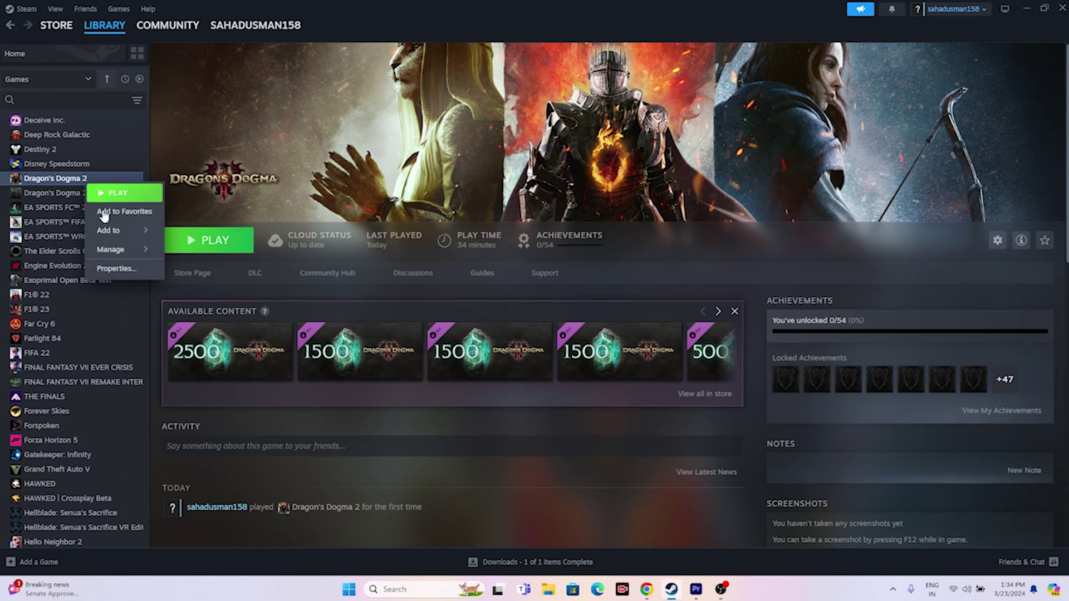
left_click(108, 272)
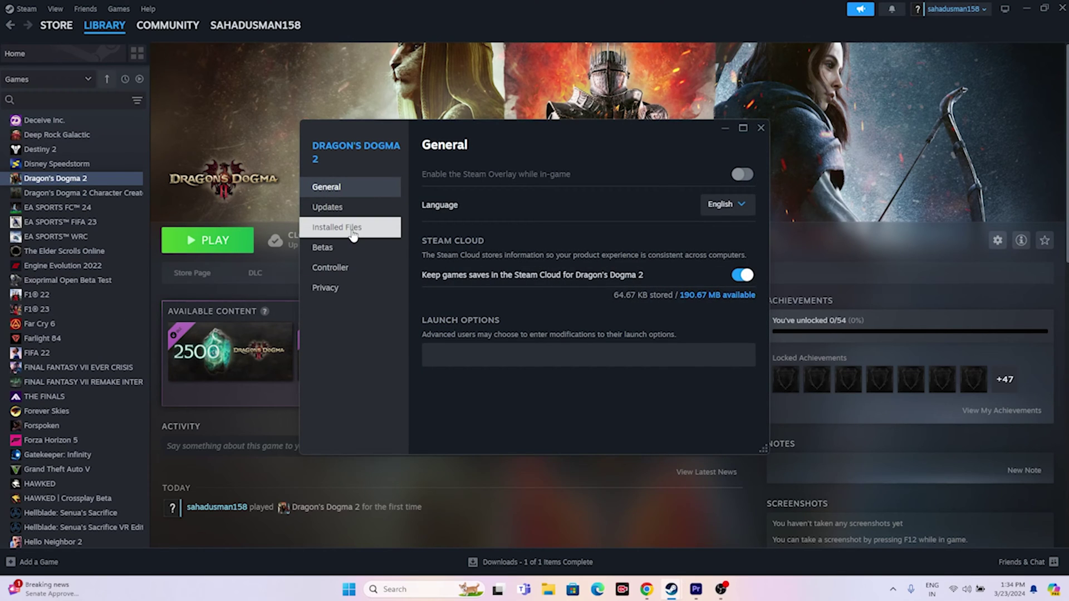
left_click(353, 231)
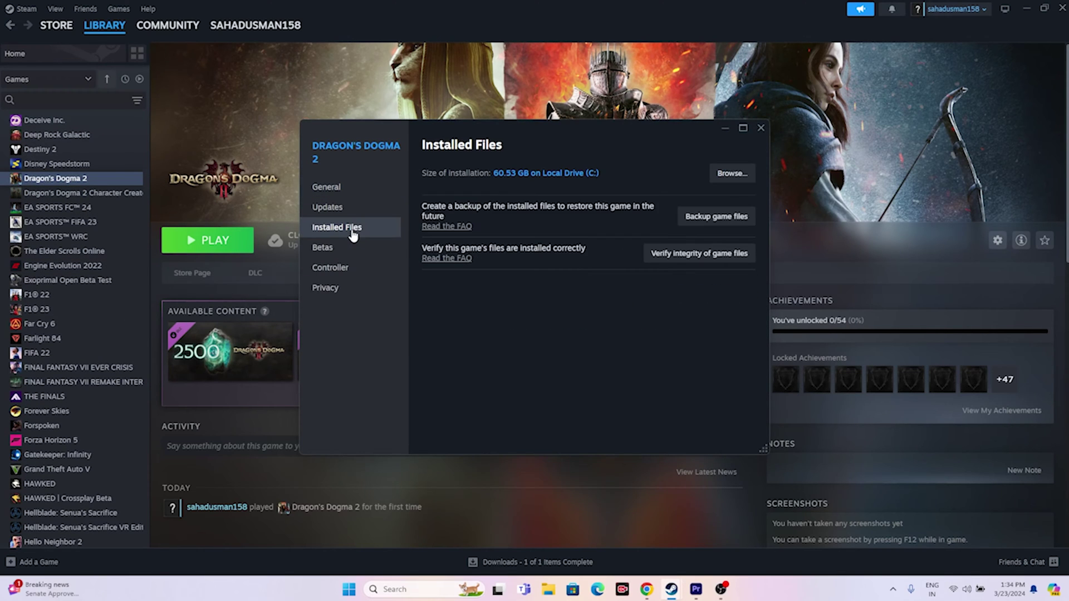
left_click(736, 174)
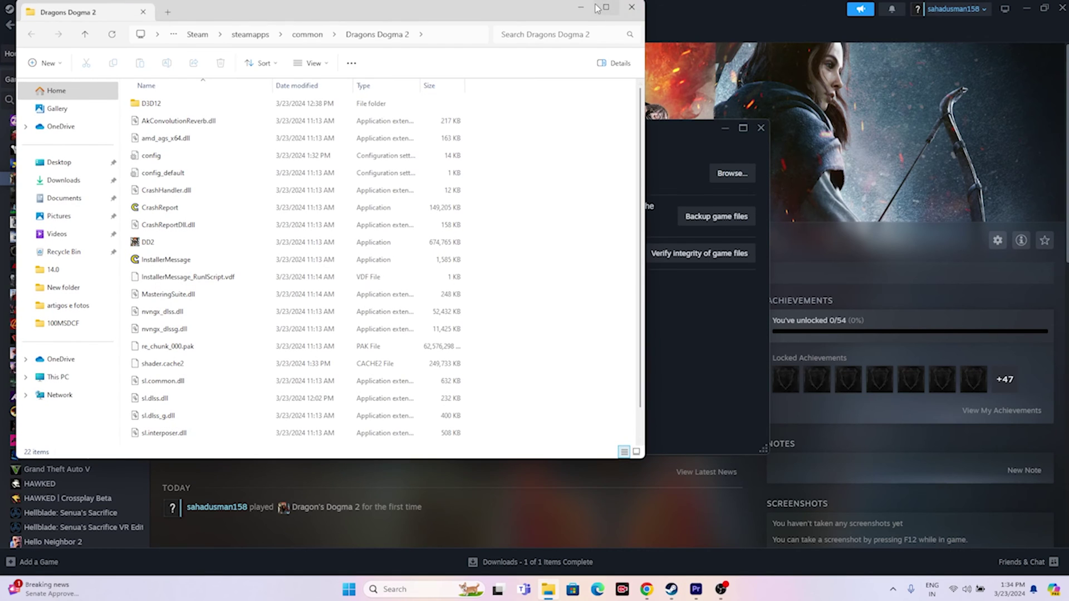
left_click(607, 12)
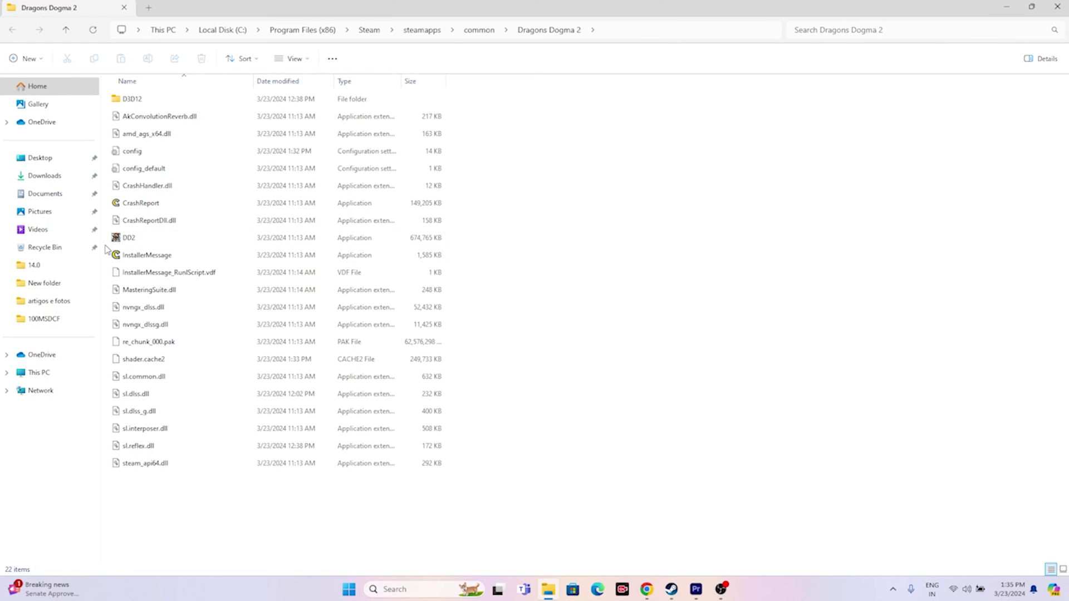
left_click(138, 241)
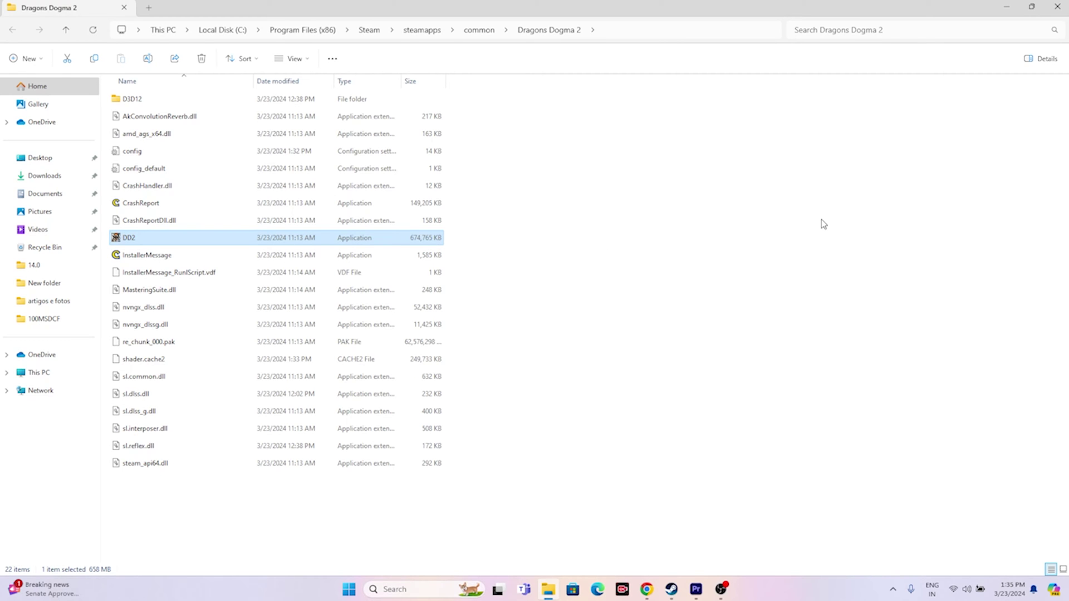
left_click(1057, 6)
left_click(761, 131)
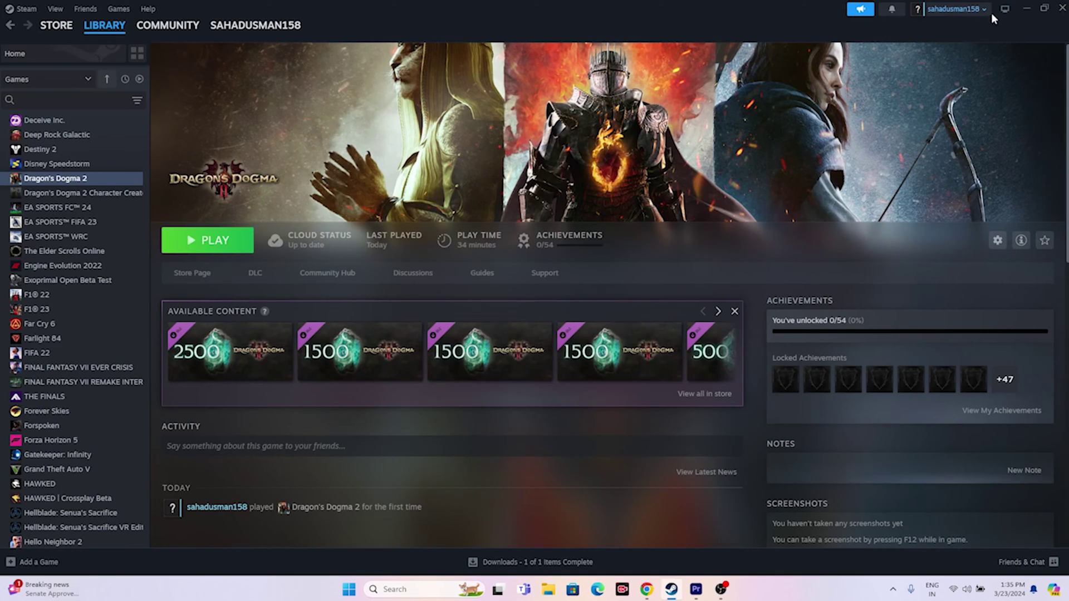
- Minimize Steam and open C:\Program Files (x86)\Steam\steamapps\common\Dragons Dogma 2 in File Explorer
left_click(1025, 9)
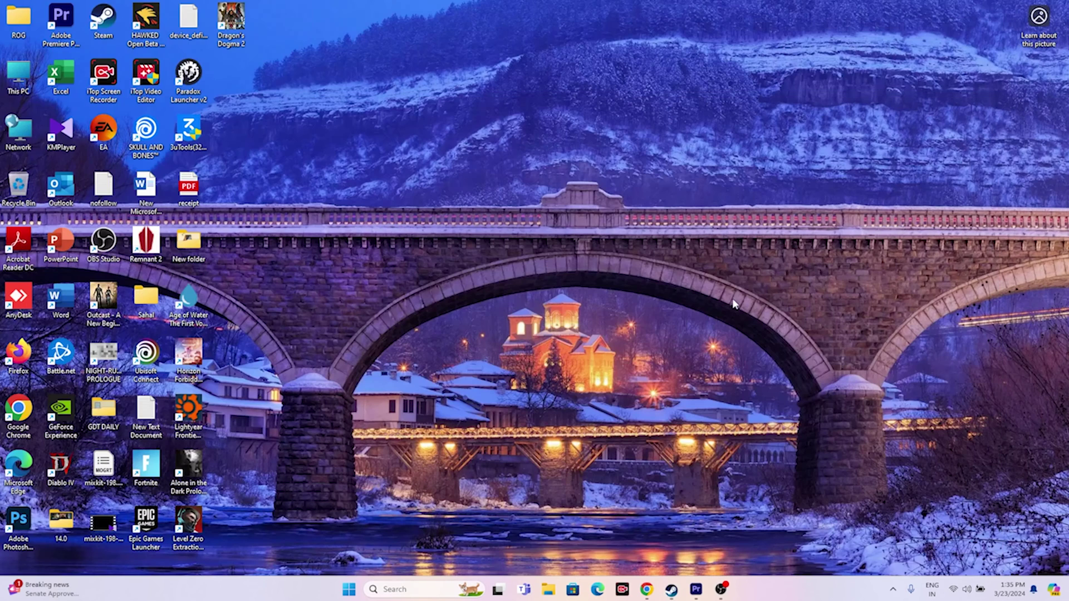
left_click(548, 590)
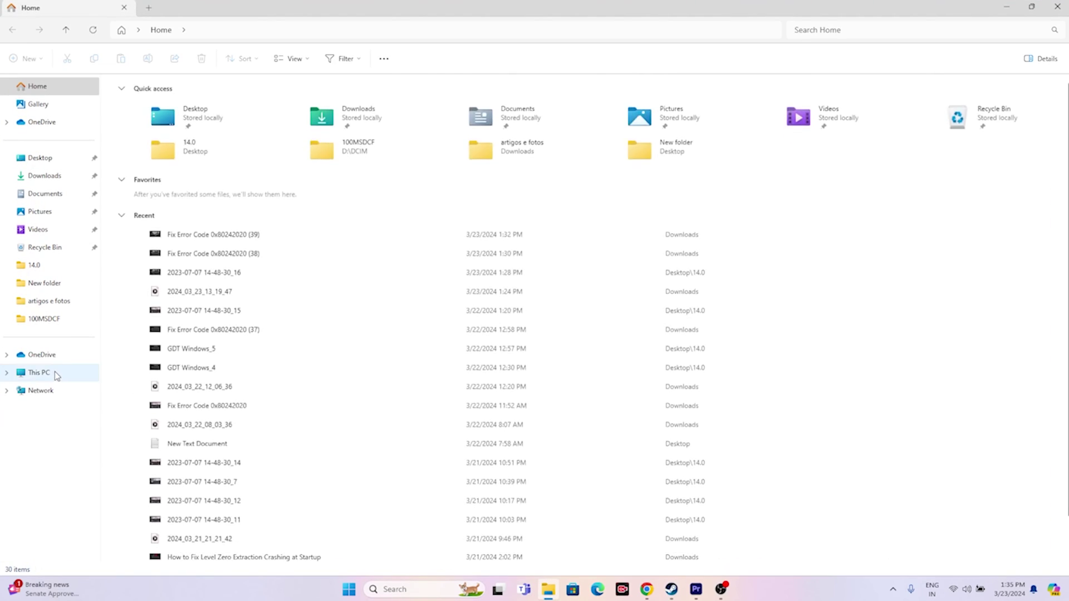
left_click(39, 372)
double_click(170, 115)
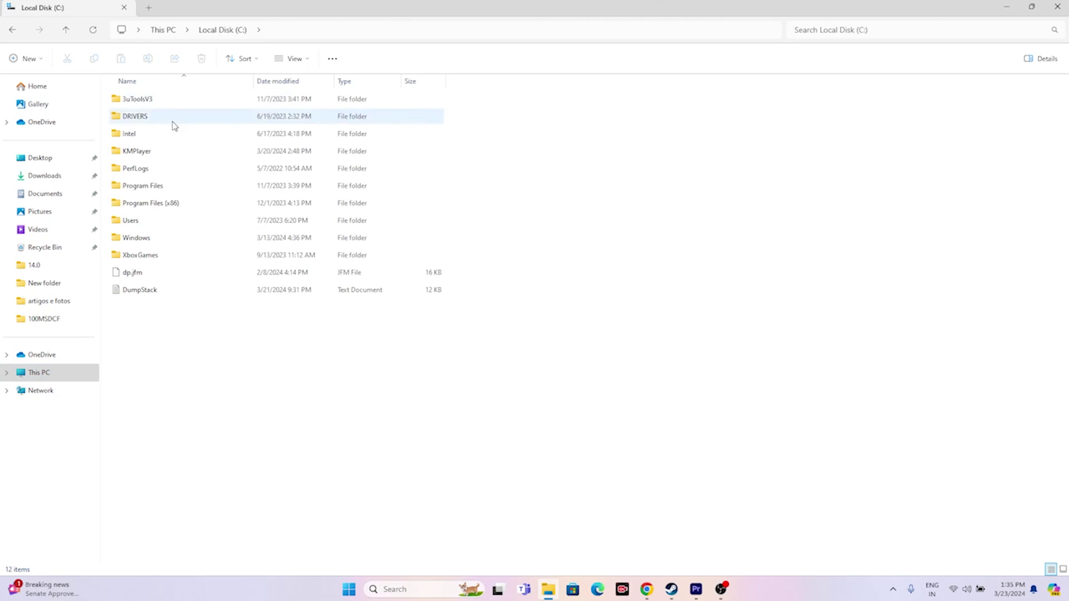
left_click(161, 205)
double_click(161, 205)
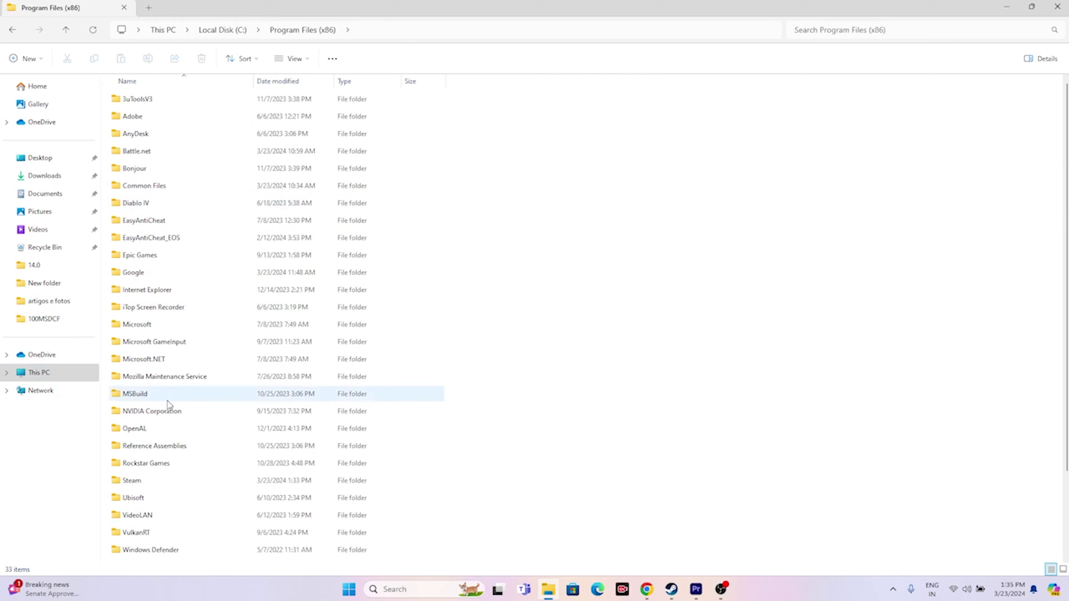
scroll(167, 367, "down", 2)
double_click(138, 382)
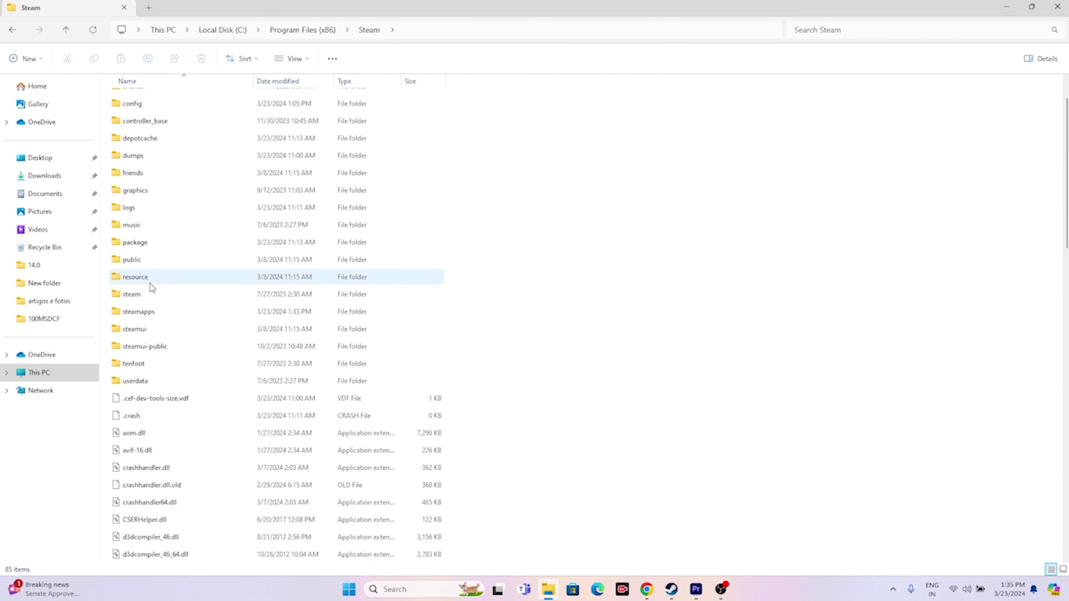
double_click(143, 317)
double_click(135, 99)
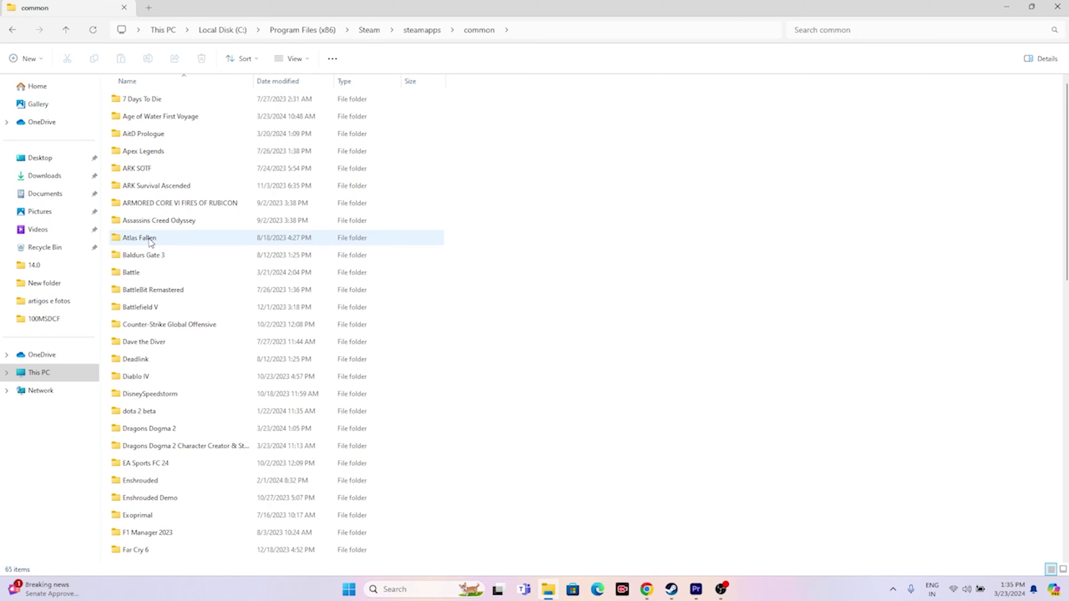
double_click(174, 430)
- Set the DD2 application to always run as an administrator in its compatibility properties and apply the change
left_click(140, 240)
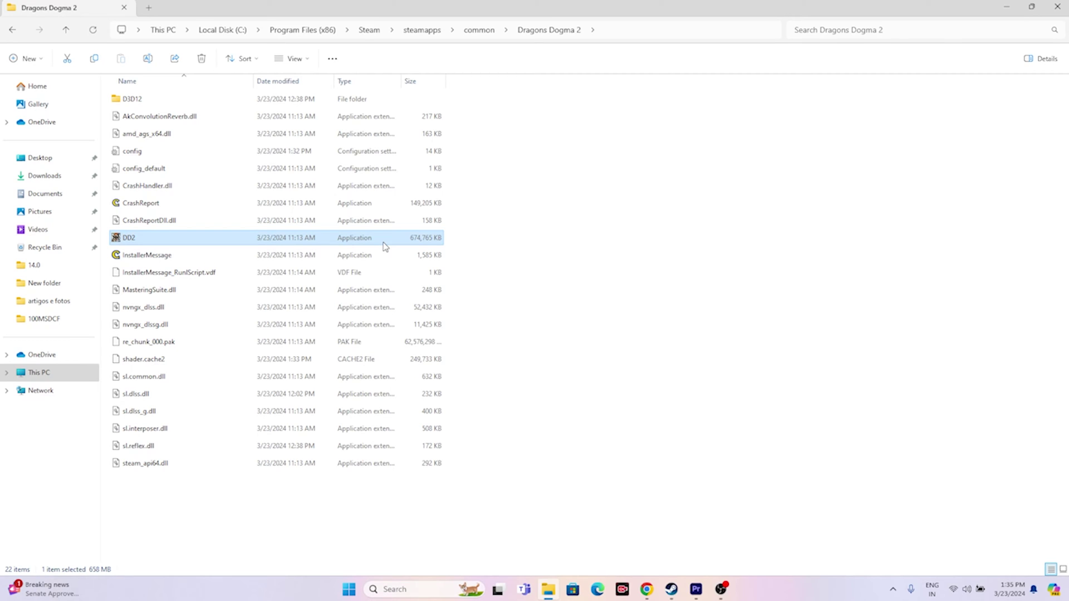
right_click(282, 239)
left_click(323, 445)
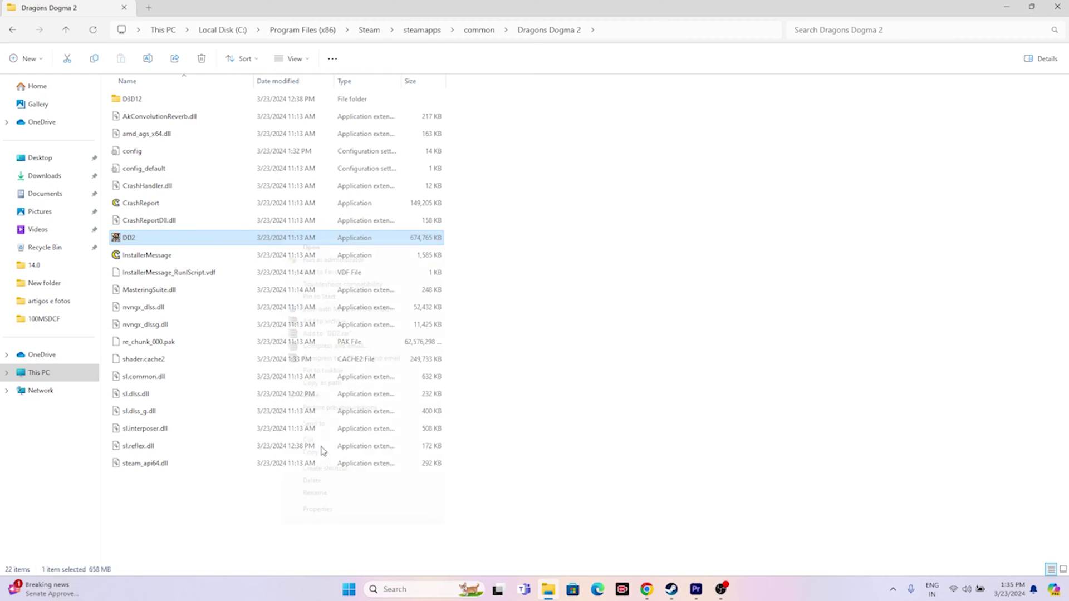
left_click(313, 507)
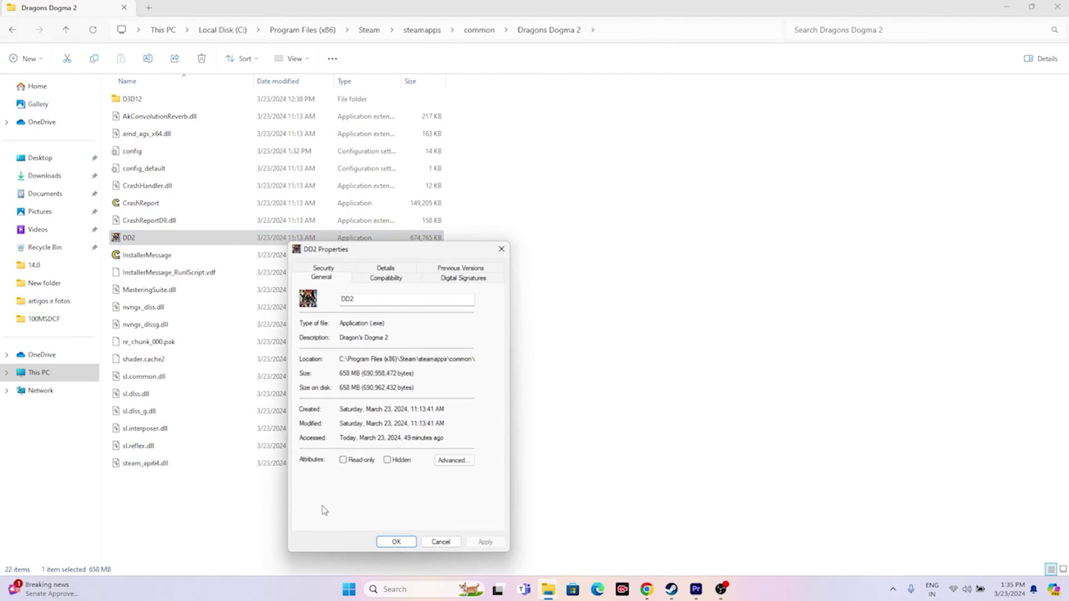
left_click(384, 280)
left_click(308, 454)
left_click(487, 544)
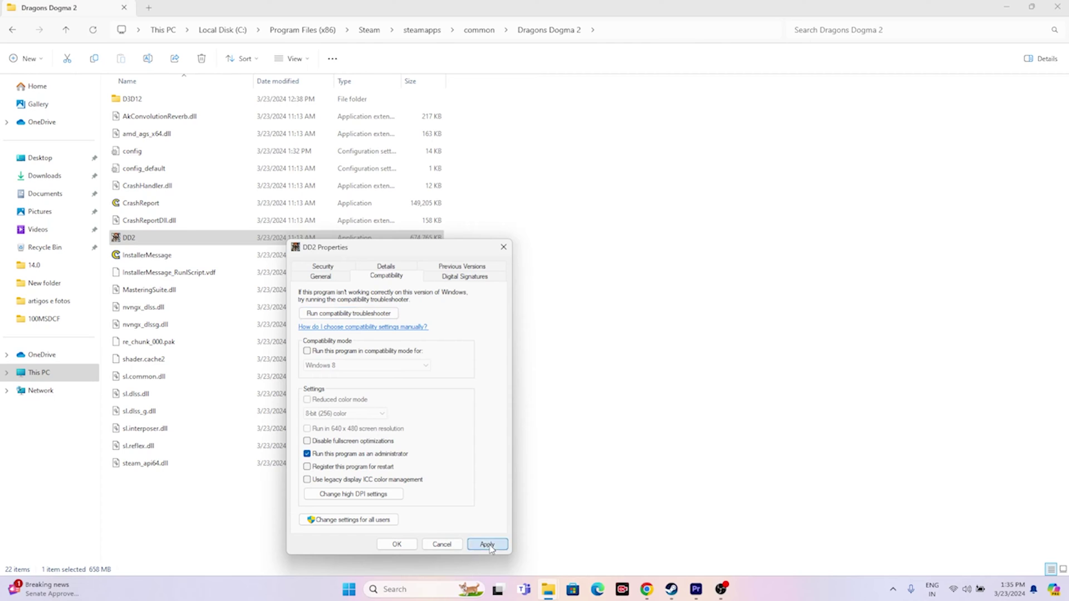
left_click(396, 545)
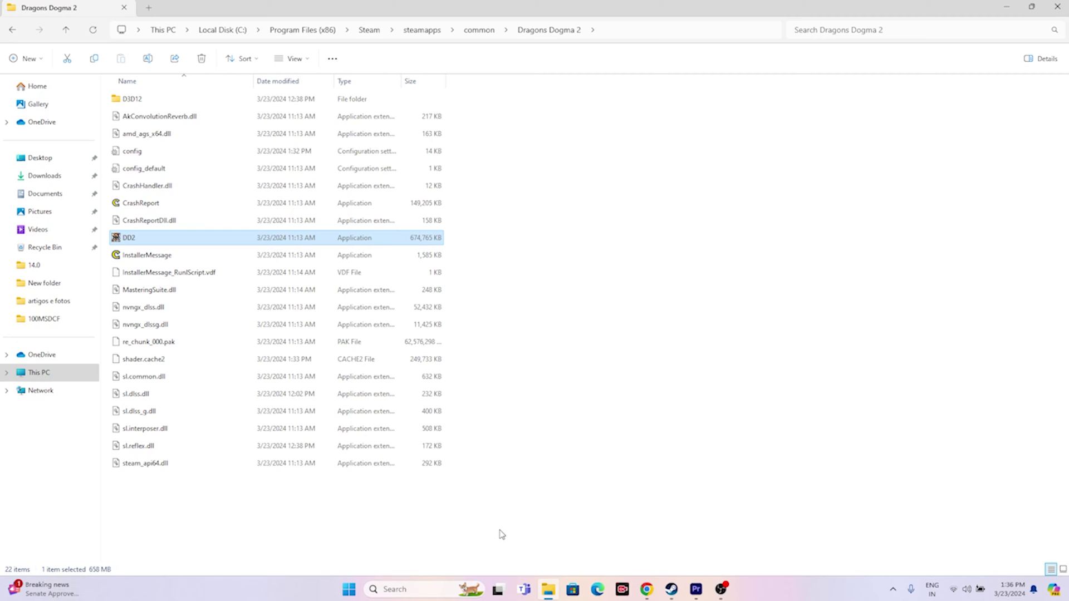
- Enable compatibility mode for the DD2 application with Windows 7 and apply it
right_click(211, 241)
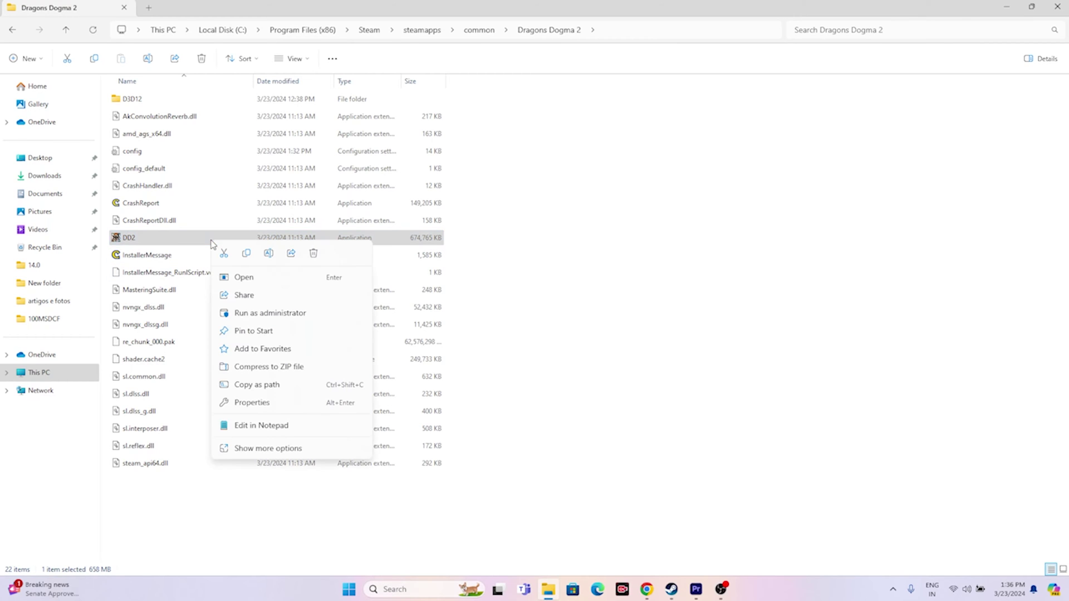
left_click(274, 449)
left_click(271, 510)
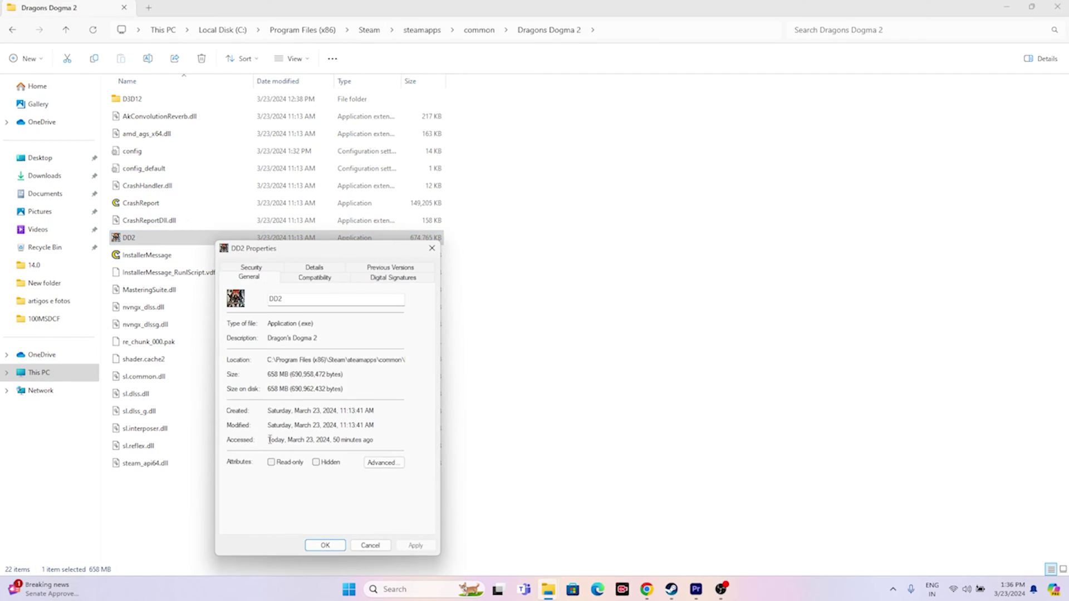
left_click(307, 280)
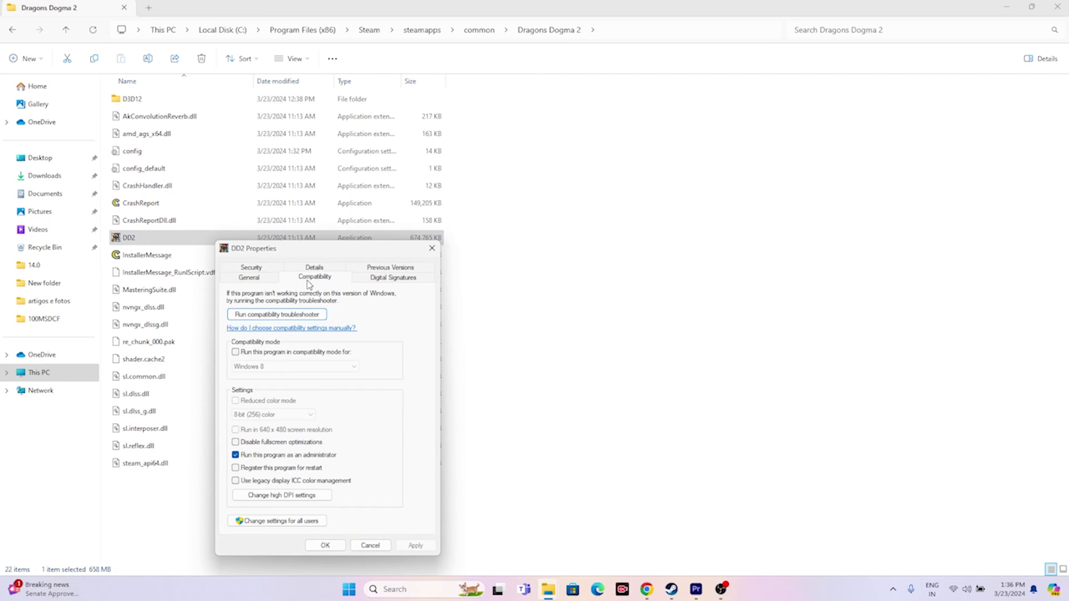
left_click(236, 352)
left_click(293, 366)
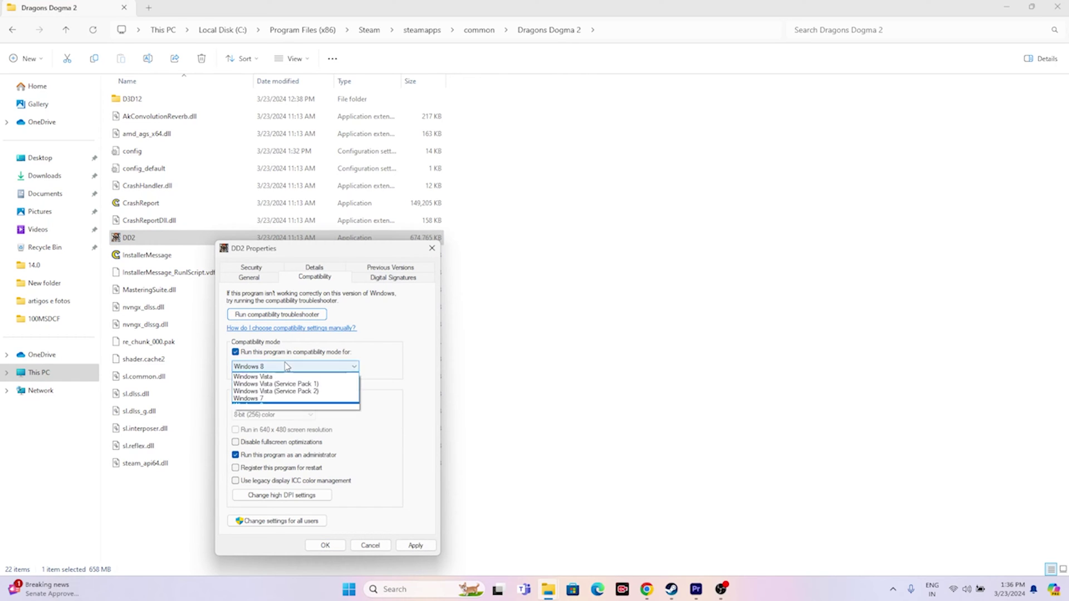
left_click(276, 399)
left_click(414, 546)
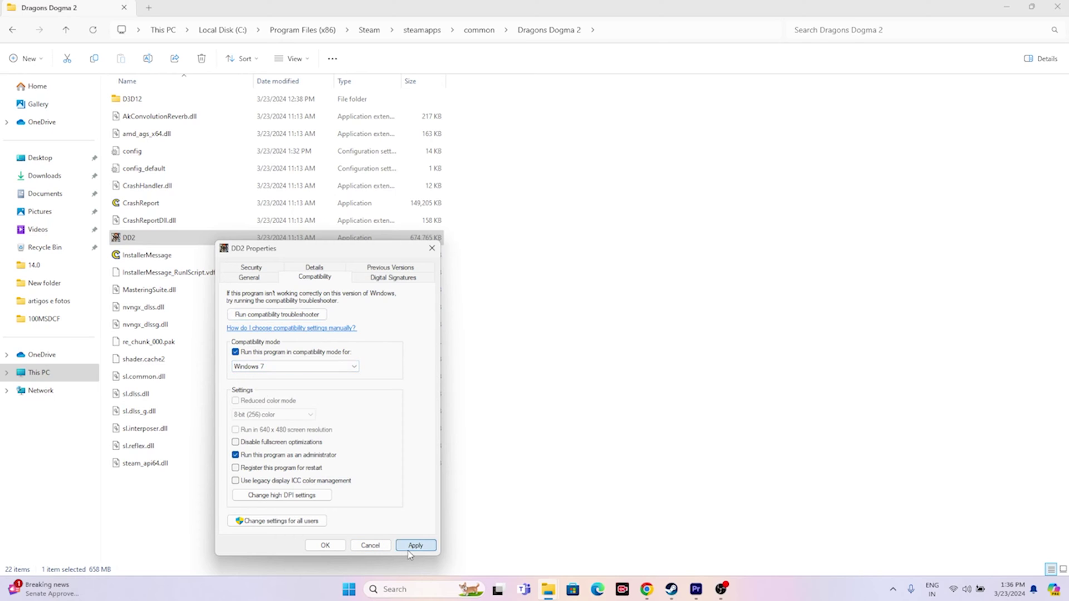
- Switch DD2's compatibility mode to Windows 8, apply it, and close the properties and the game folder
left_click(284, 366)
left_click(269, 406)
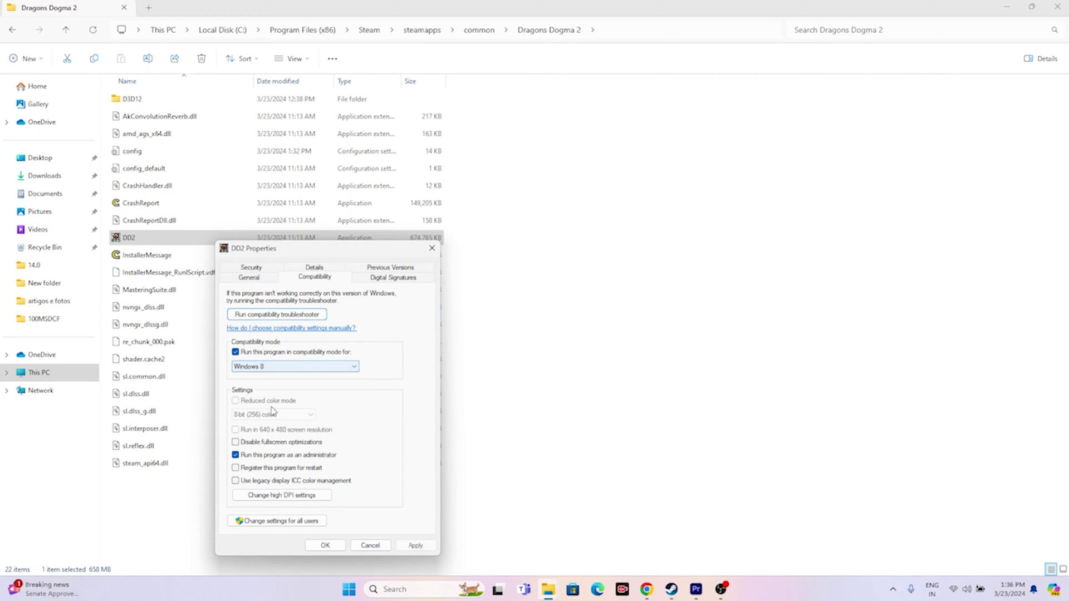
left_click(415, 545)
left_click(326, 545)
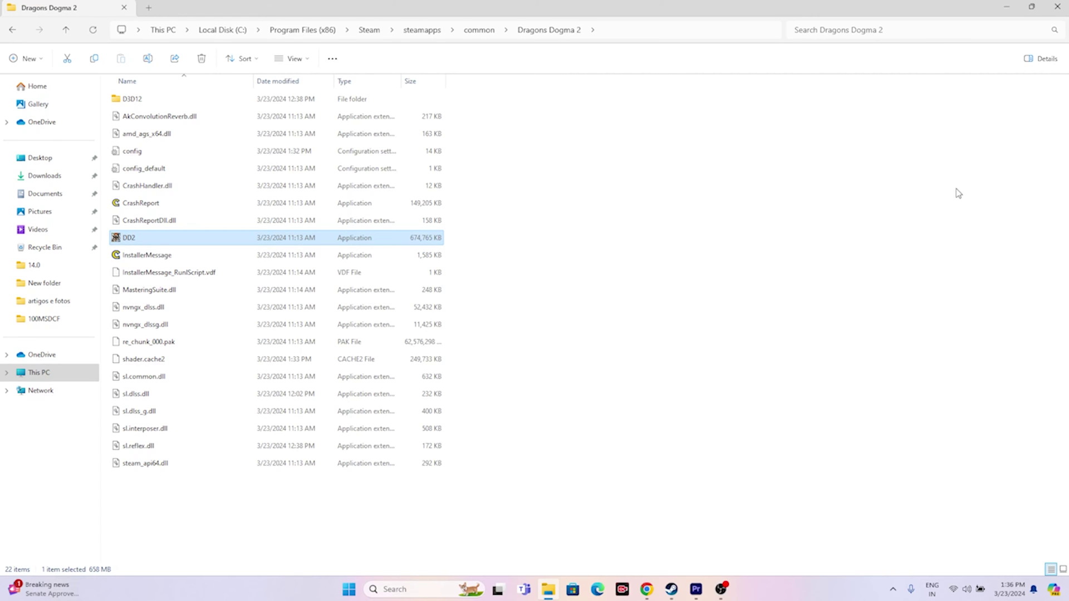
left_click(1057, 7)
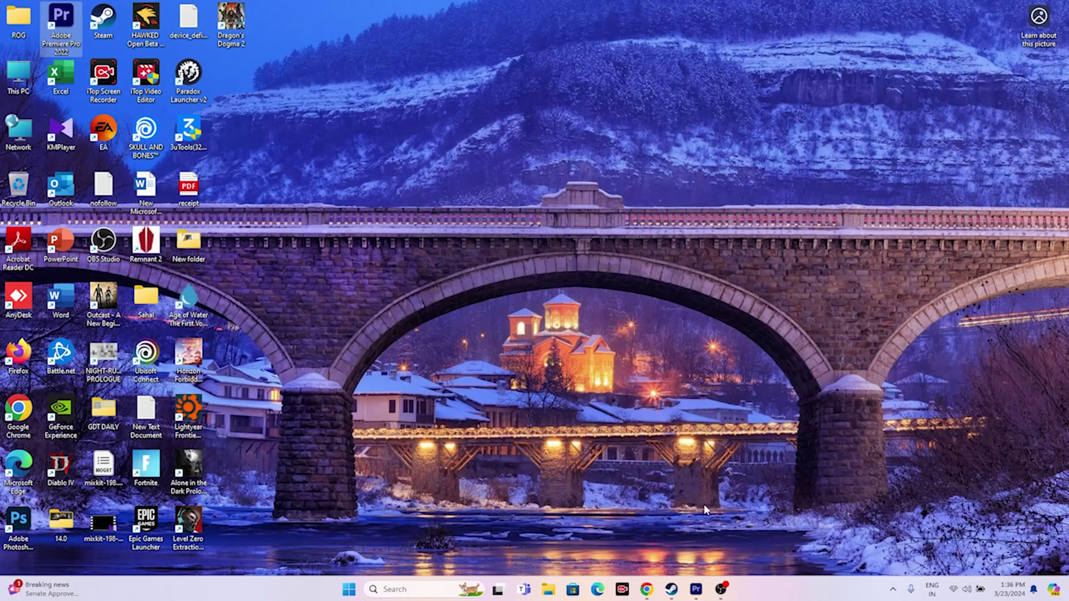
- Minimize Steam and open the Date & time page under Time & language in Windows Settings
left_click(672, 588)
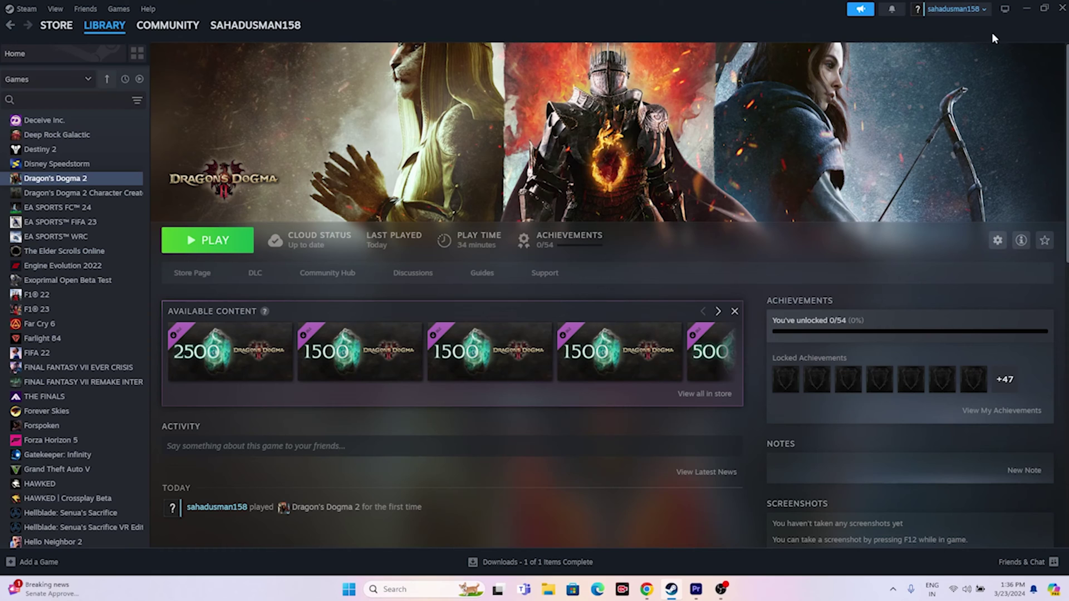
left_click(1026, 8)
left_click(384, 589)
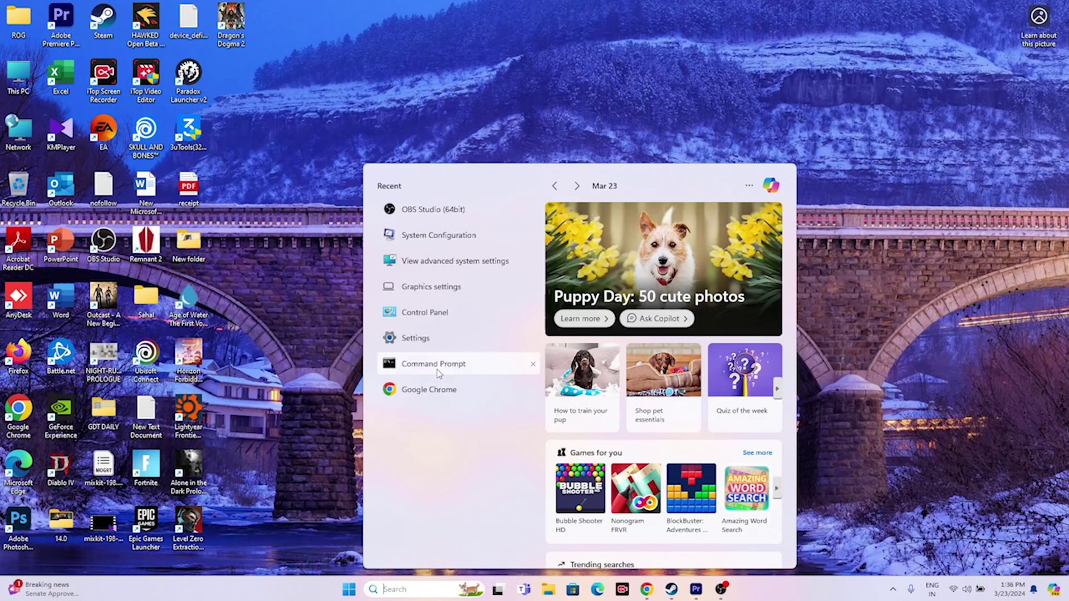
left_click(437, 344)
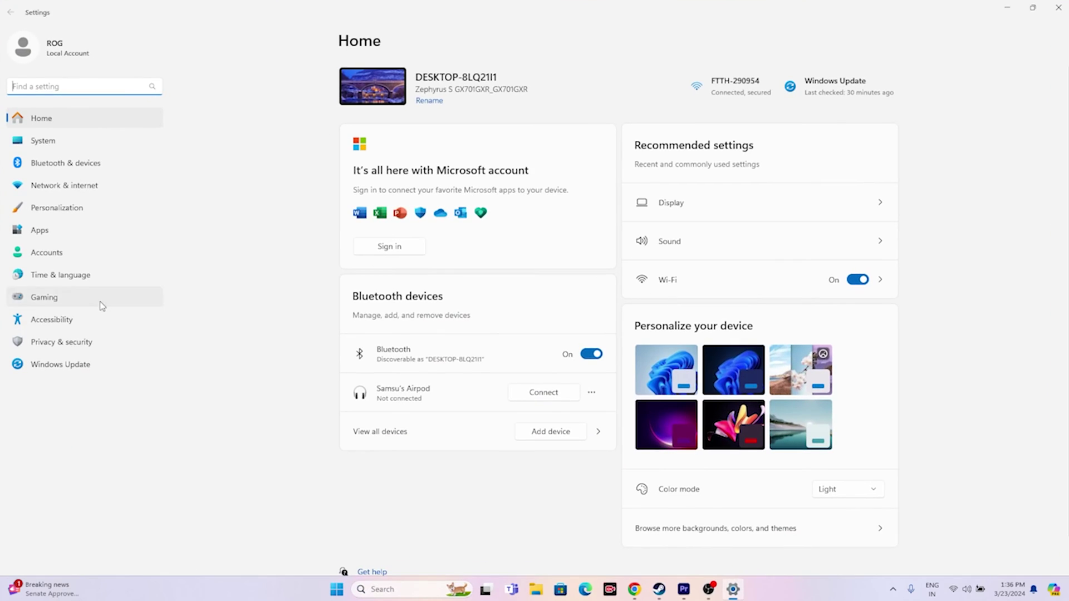
left_click(80, 276)
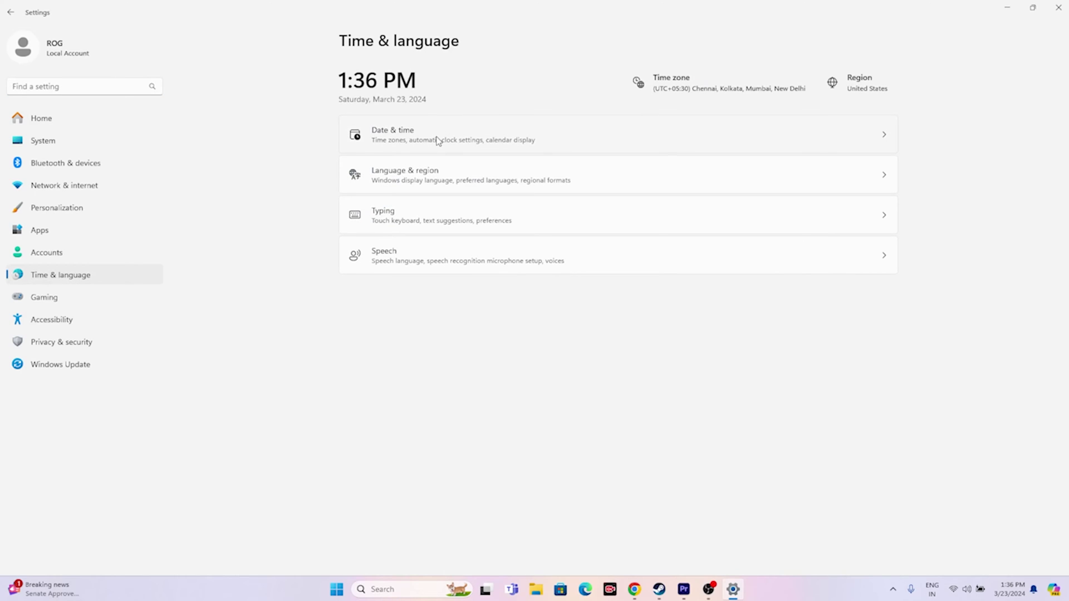
left_click(393, 132)
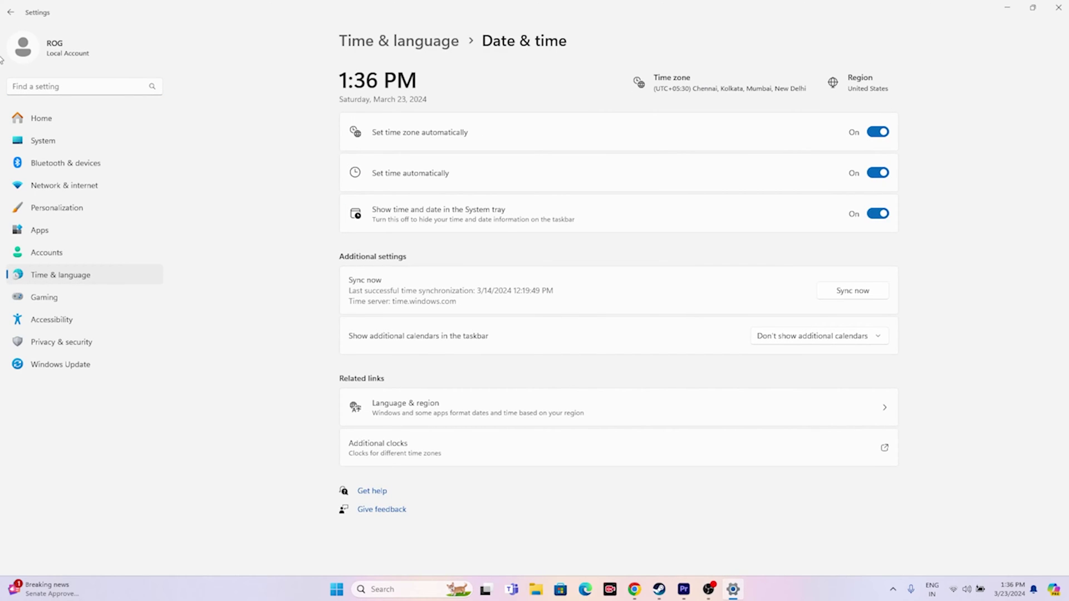
- View the country or region choices on the Language & region page, and close Settings
left_click(10, 11)
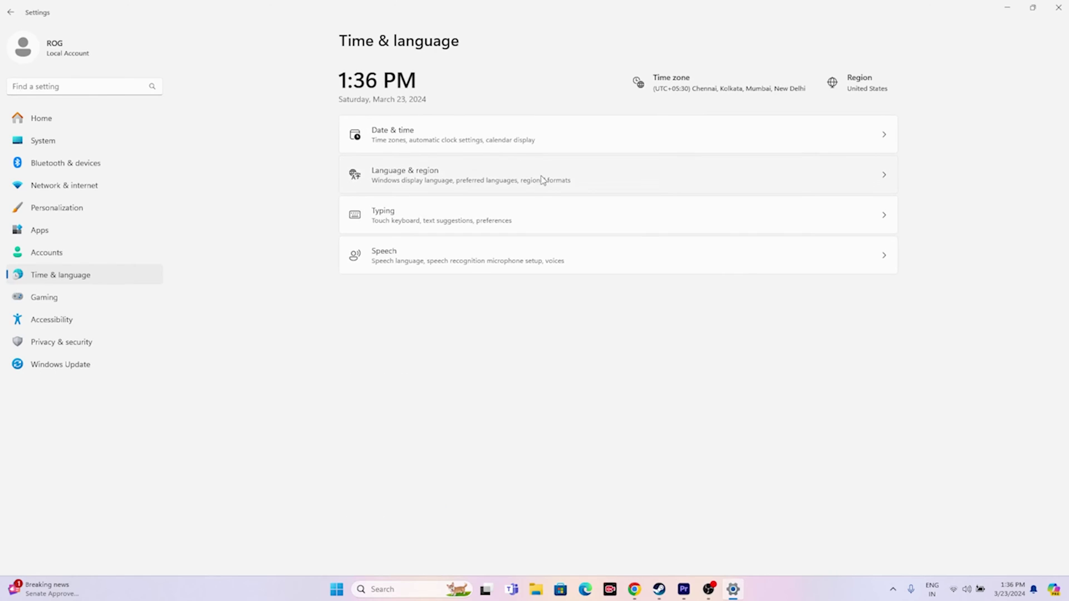
left_click(477, 176)
left_click(866, 277)
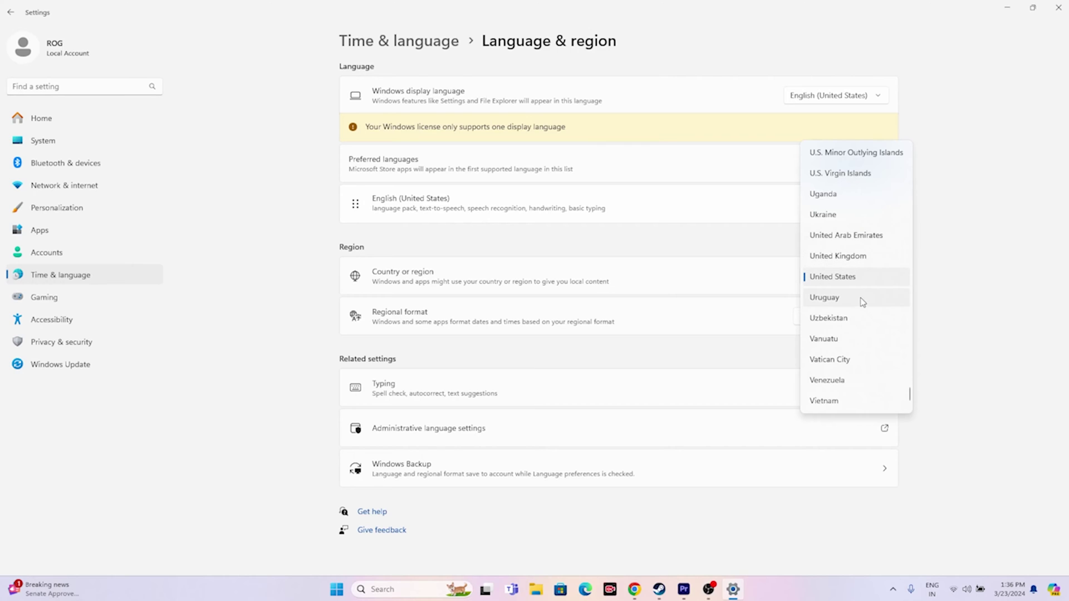
left_click(1059, 8)
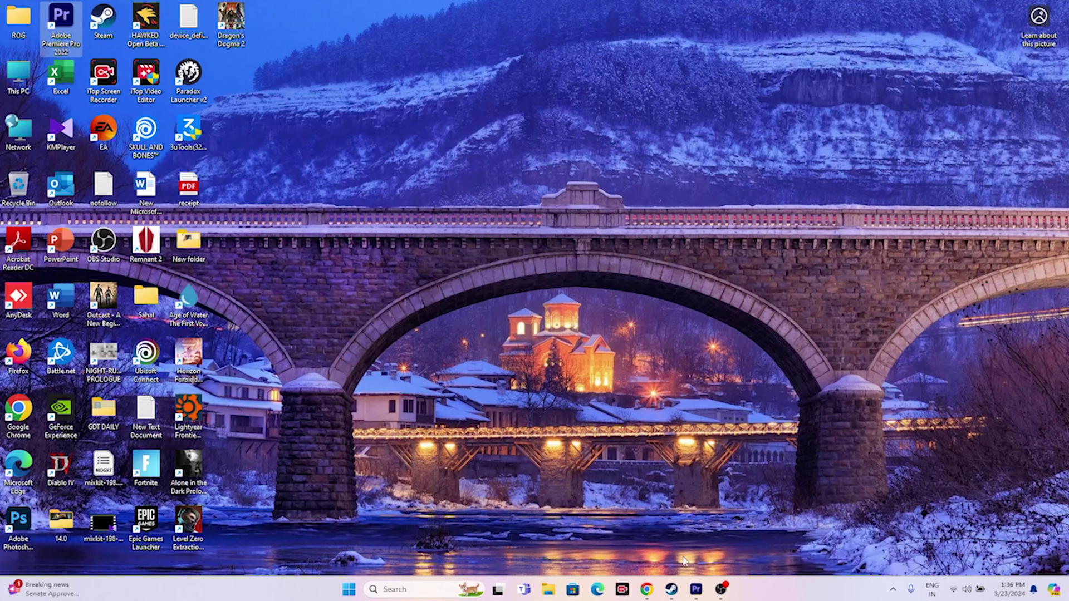
- Minimize Steam, view the Documents folder in File Explorer, and close File Explorer
left_click(672, 589)
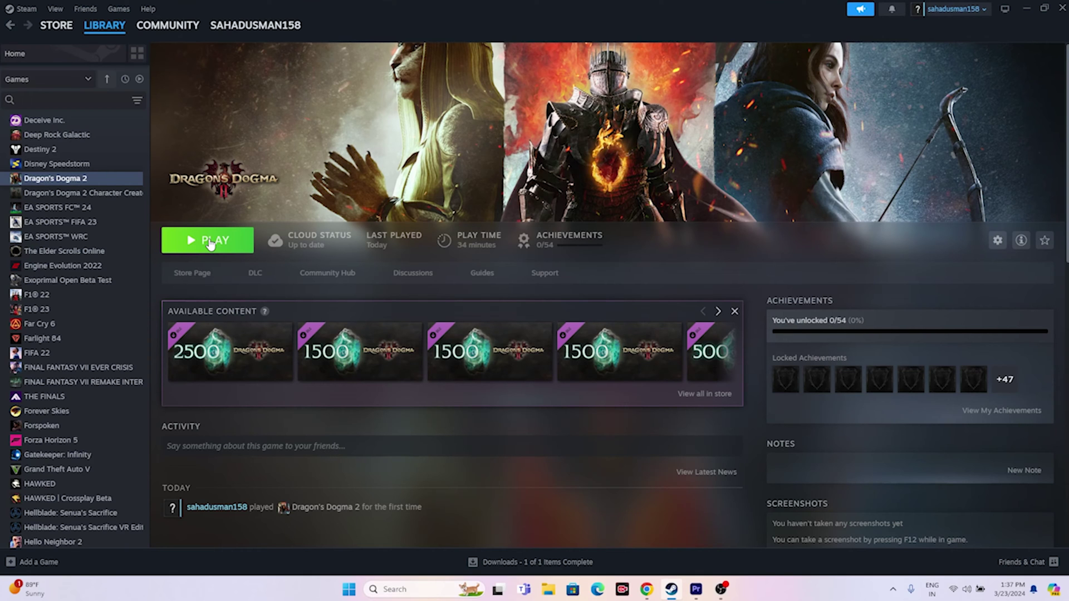
left_click(1027, 8)
left_click(548, 589)
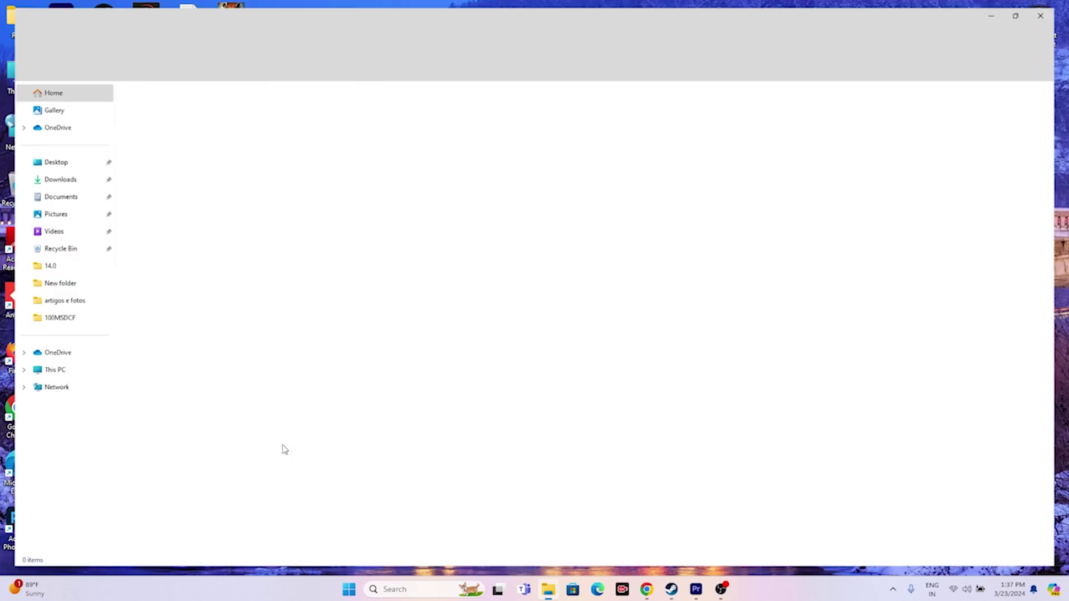
left_click(44, 194)
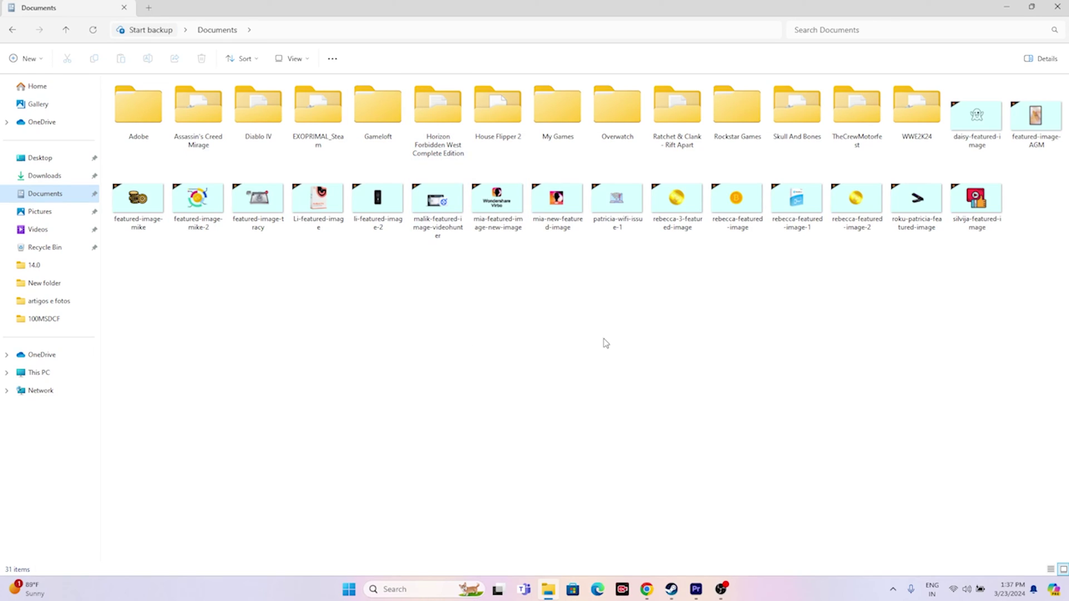
left_click(1056, 8)
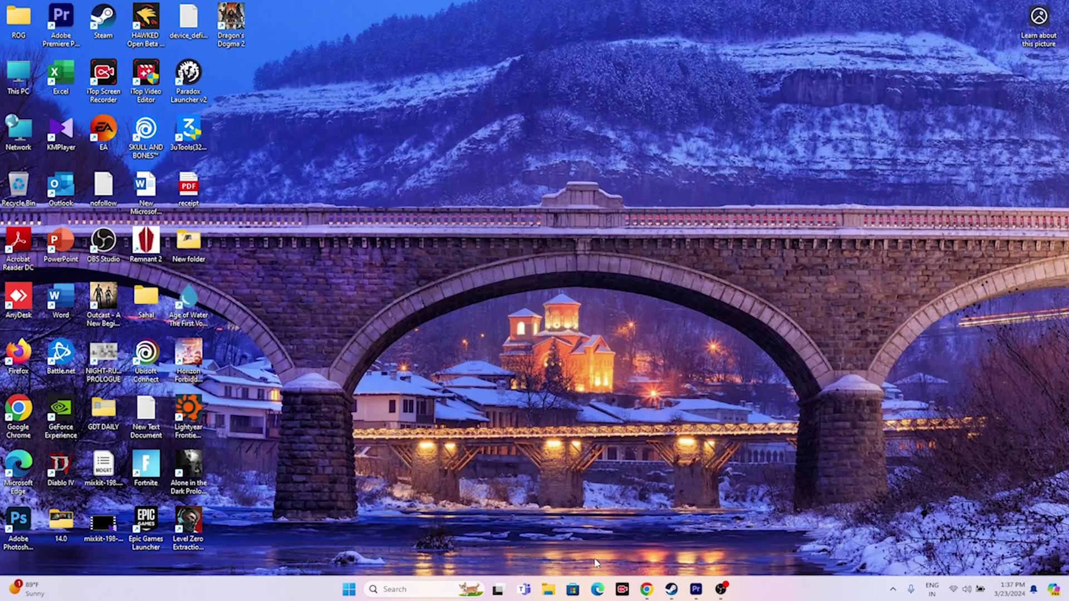
- Minimize Steam and look for Dragon's Dogma 2 among the Windows Defender Firewall allowed apps in Control Panel
left_click(671, 589)
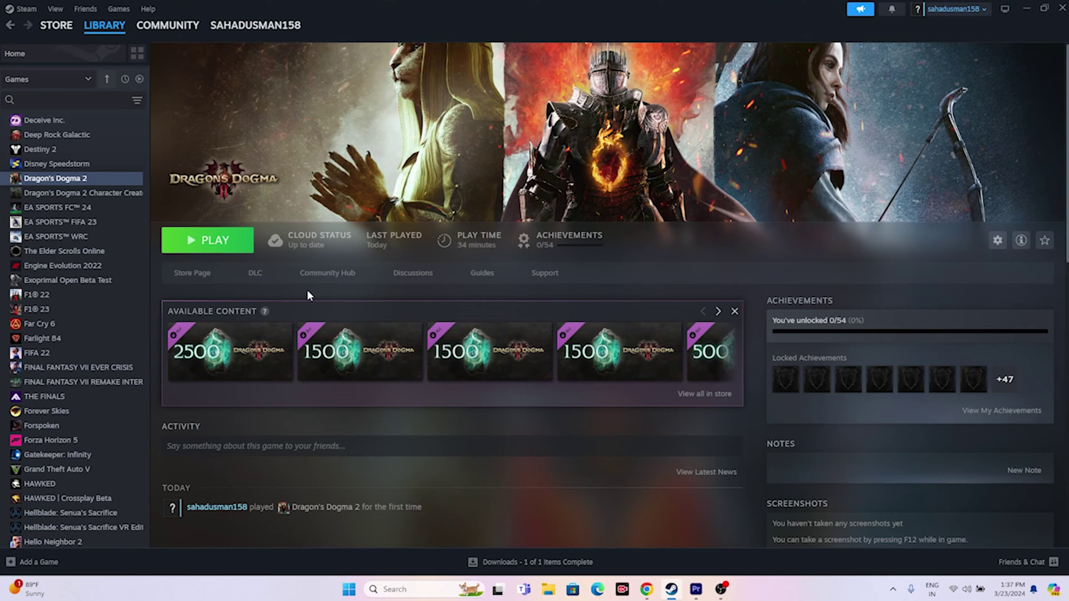
left_click(1025, 9)
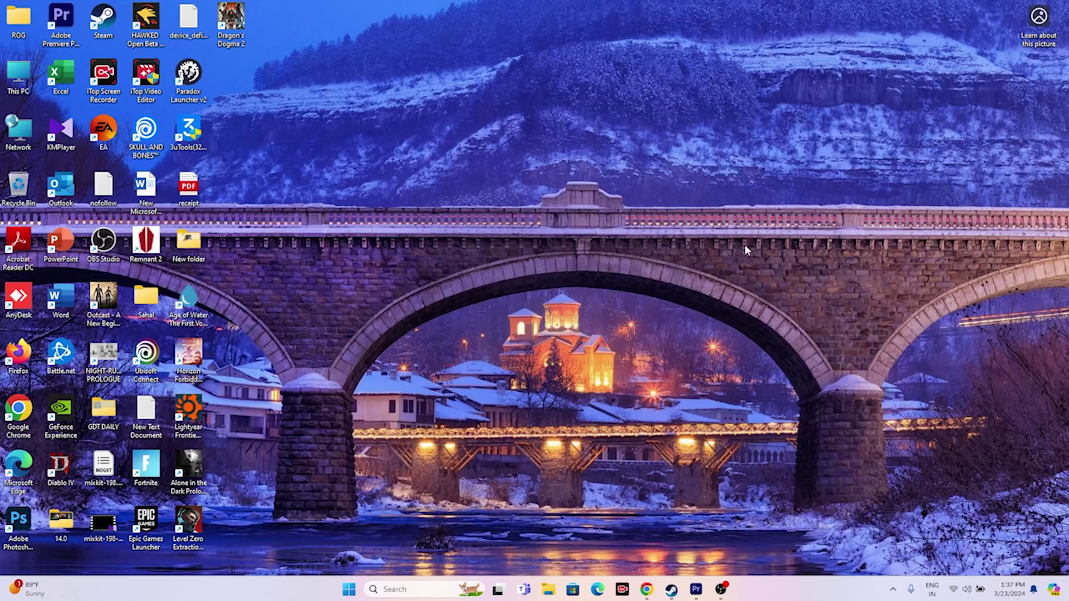
left_click(400, 589)
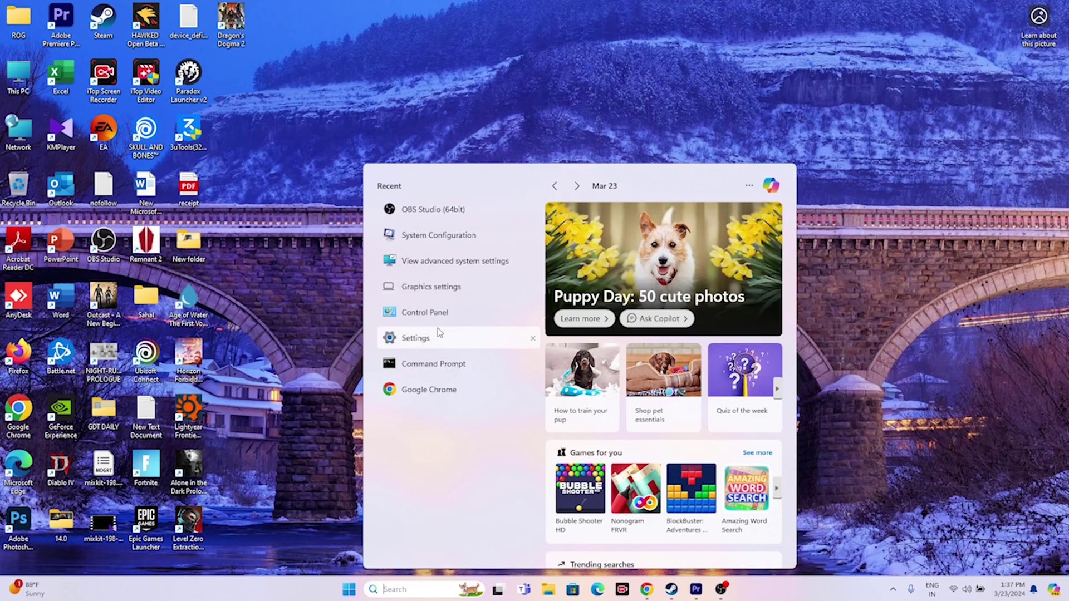
left_click(484, 312)
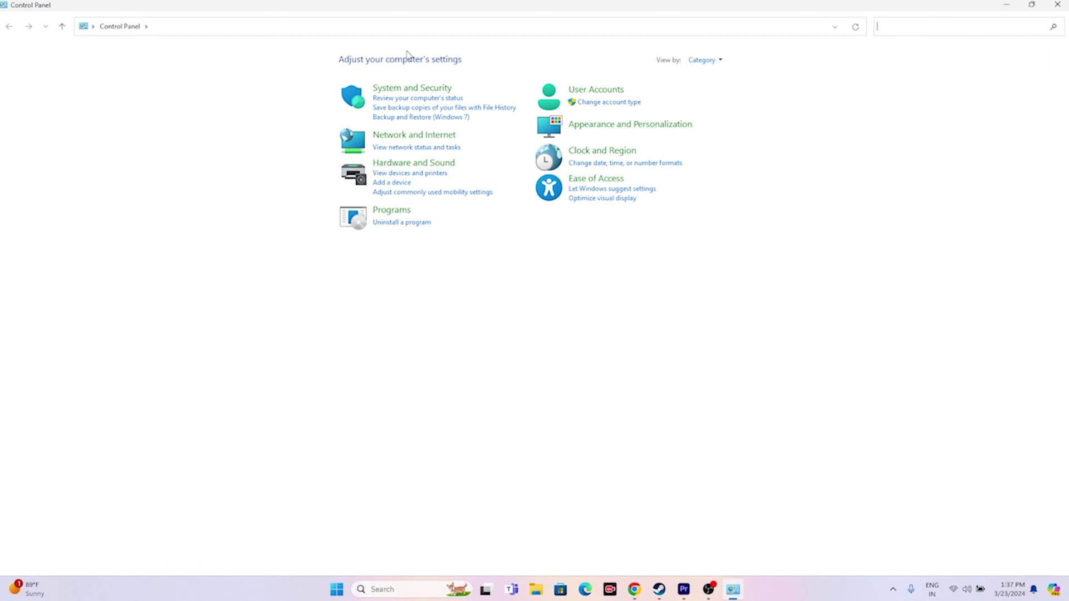
left_click(410, 89)
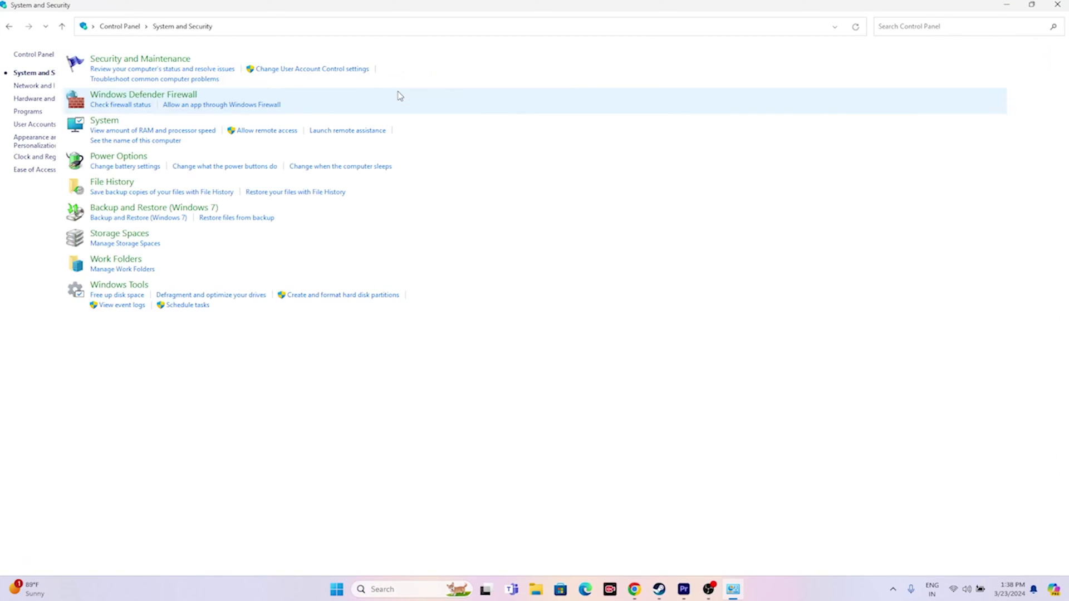
left_click(188, 96)
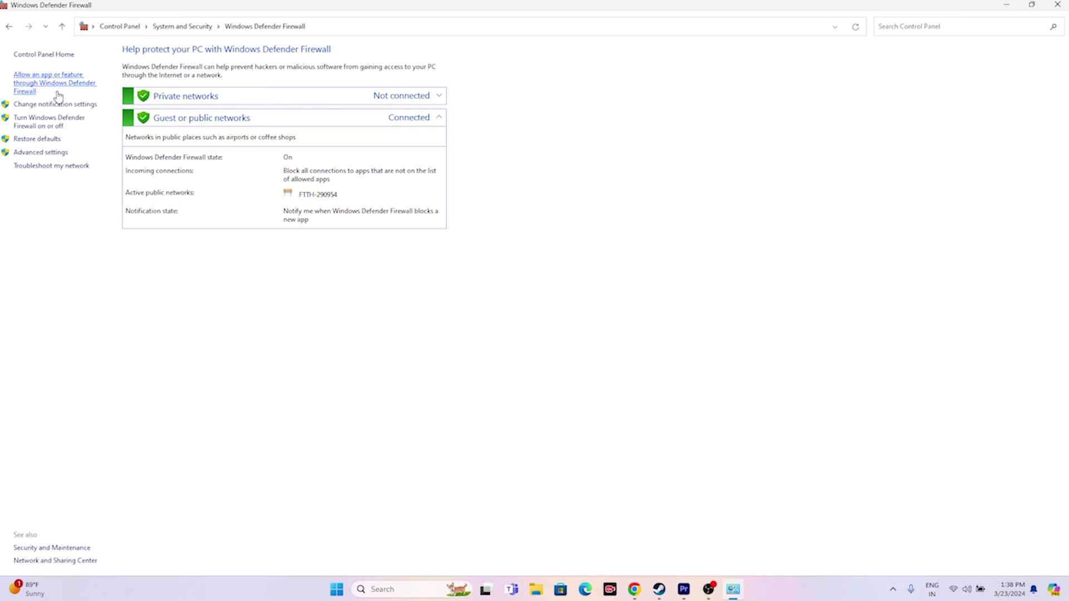
left_click(25, 88)
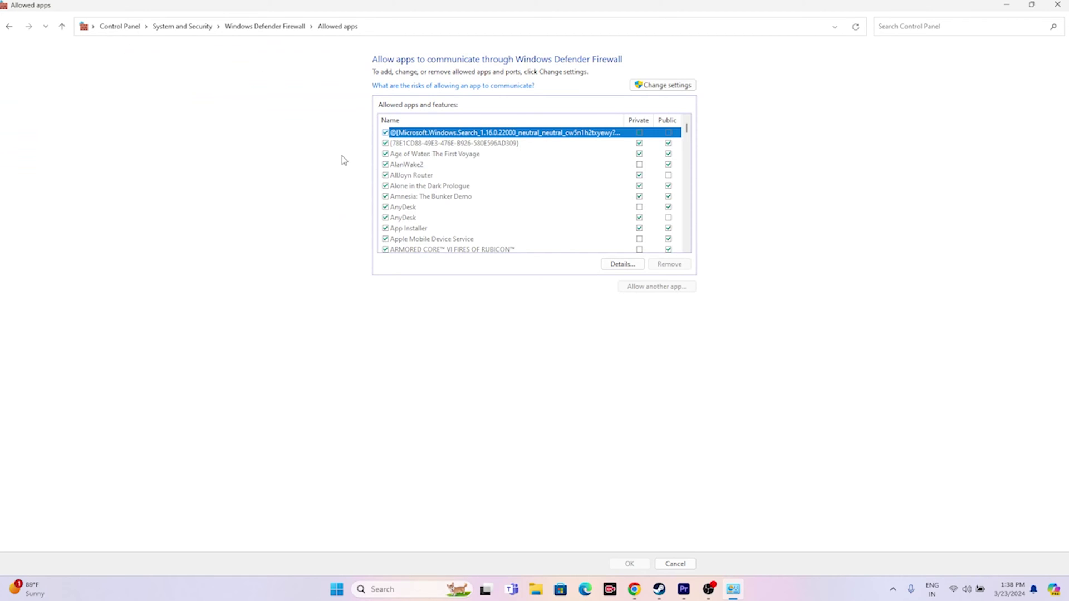
scroll(446, 194, "down", 7)
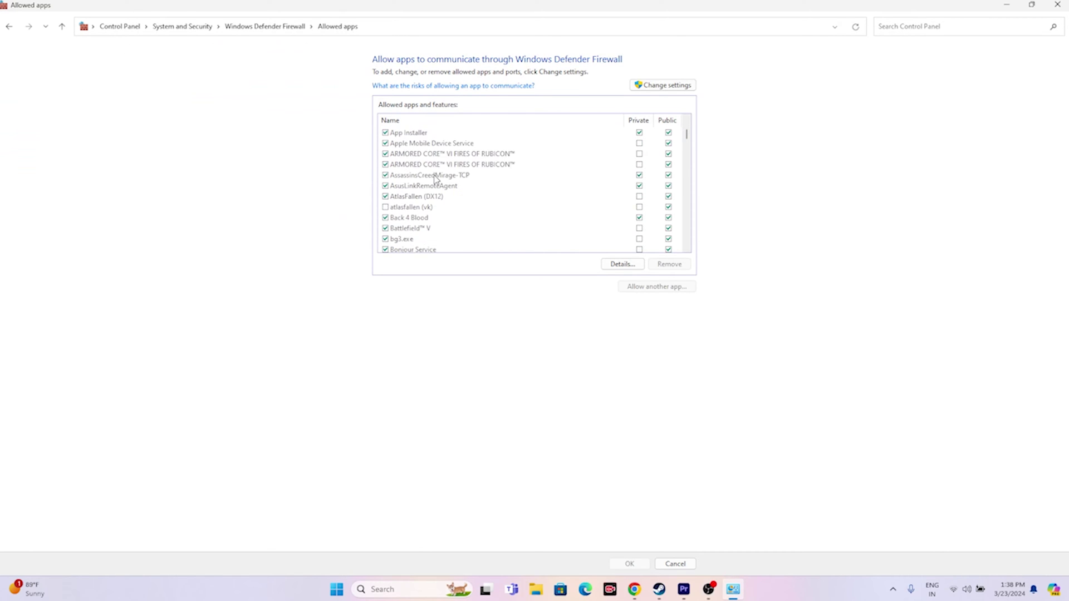
scroll(436, 179, "down", 6)
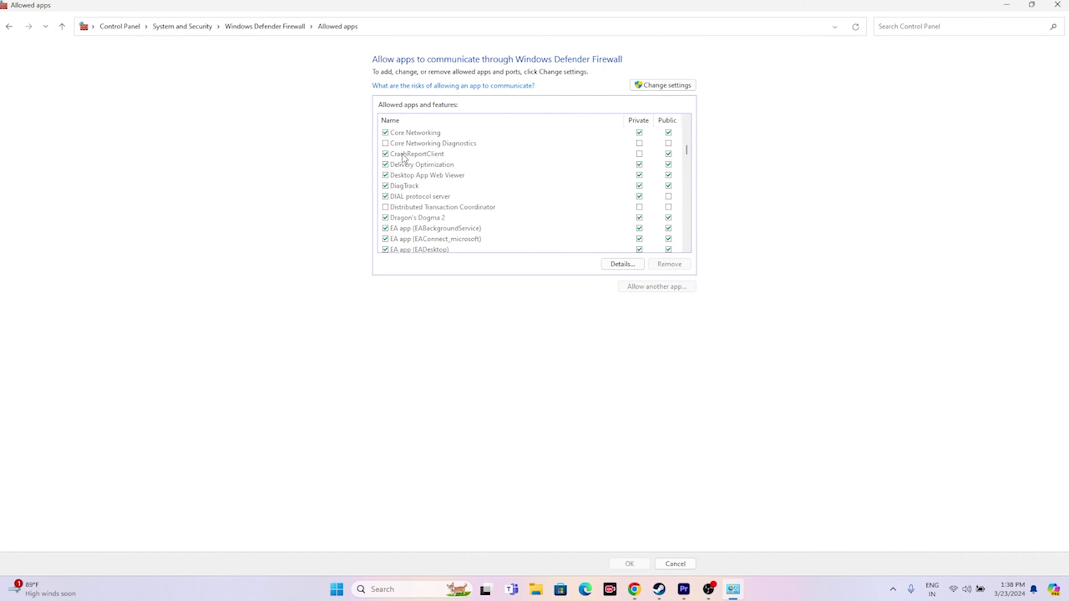
- Enable changes to the allowed apps and browse for another app in Program Files (x86) on Local Disk (C:)
left_click(644, 87)
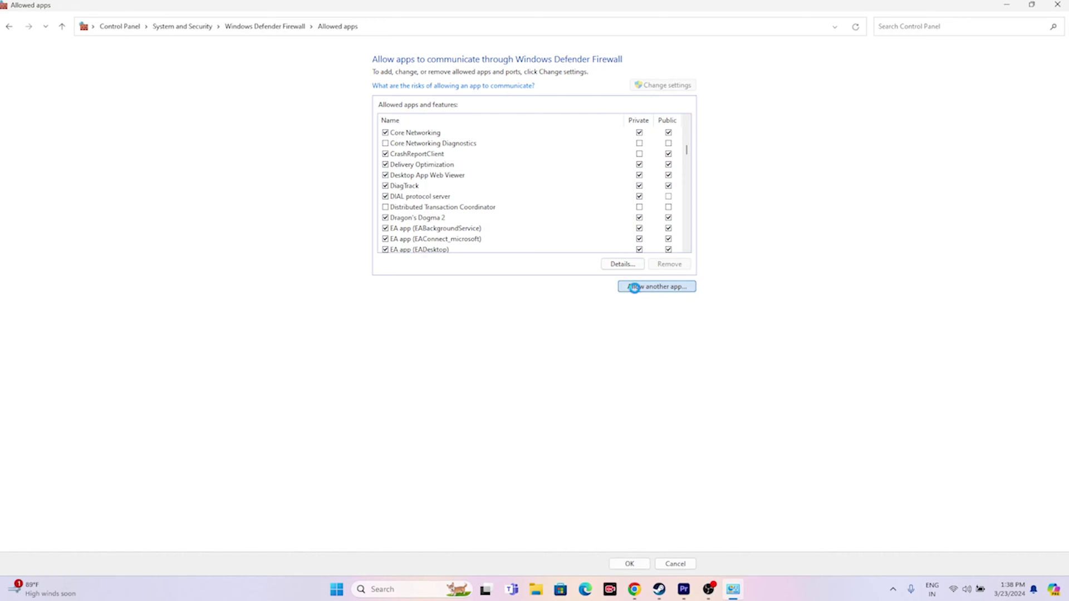
left_click(657, 286)
left_click(612, 347)
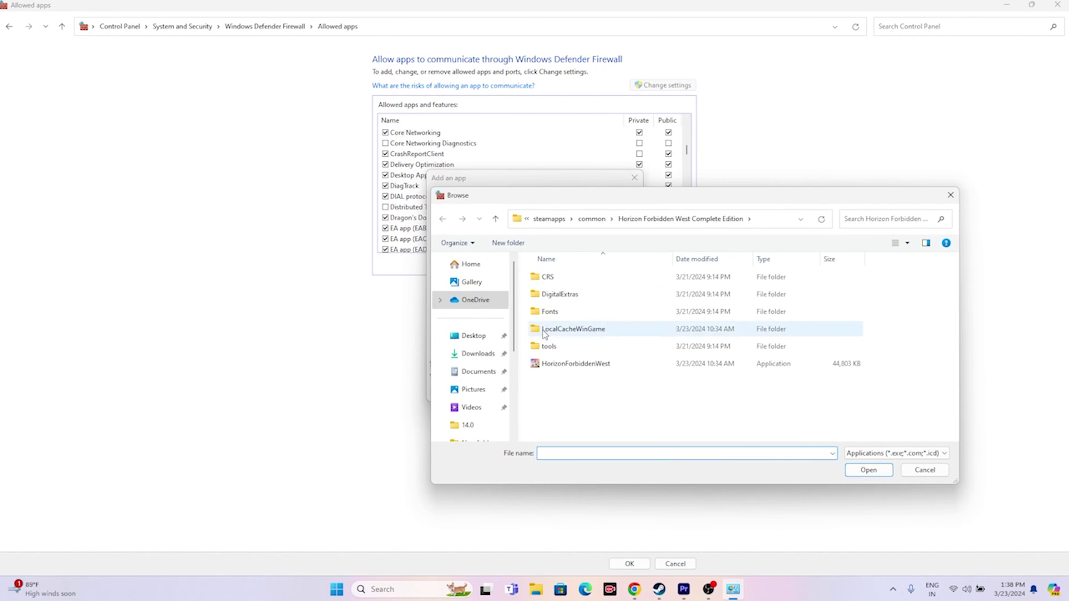
left_click(488, 421)
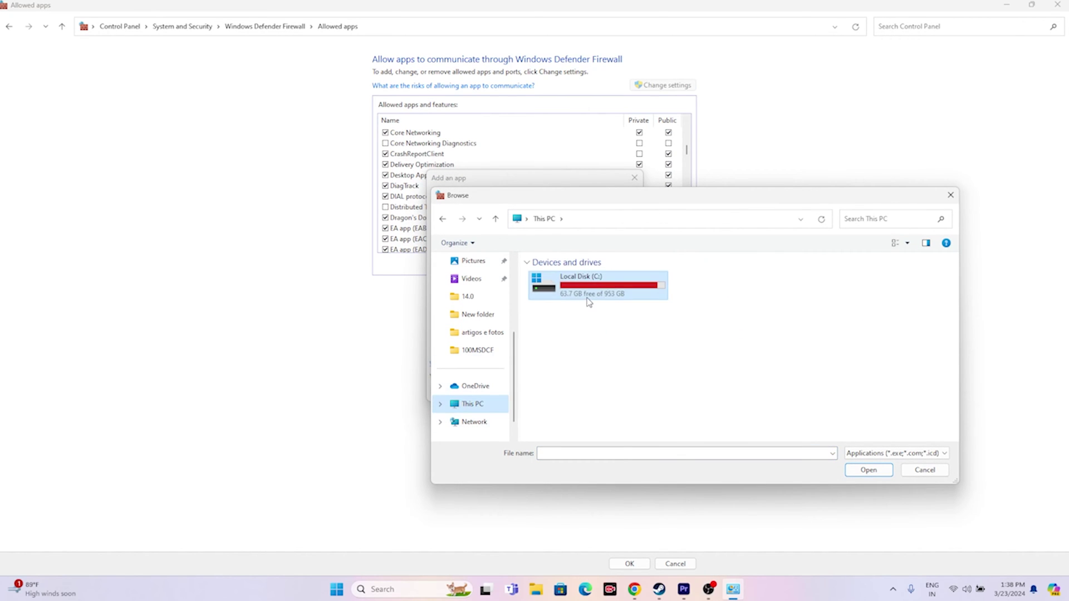
double_click(589, 302)
double_click(568, 381)
scroll(566, 337, "down", 5)
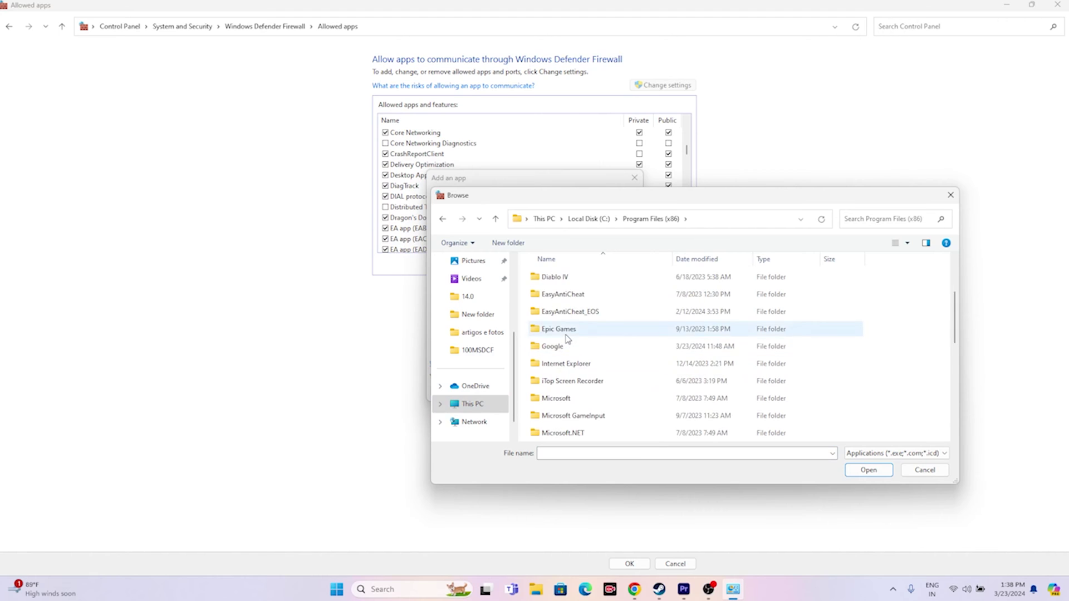
scroll(565, 334, "down", 2)
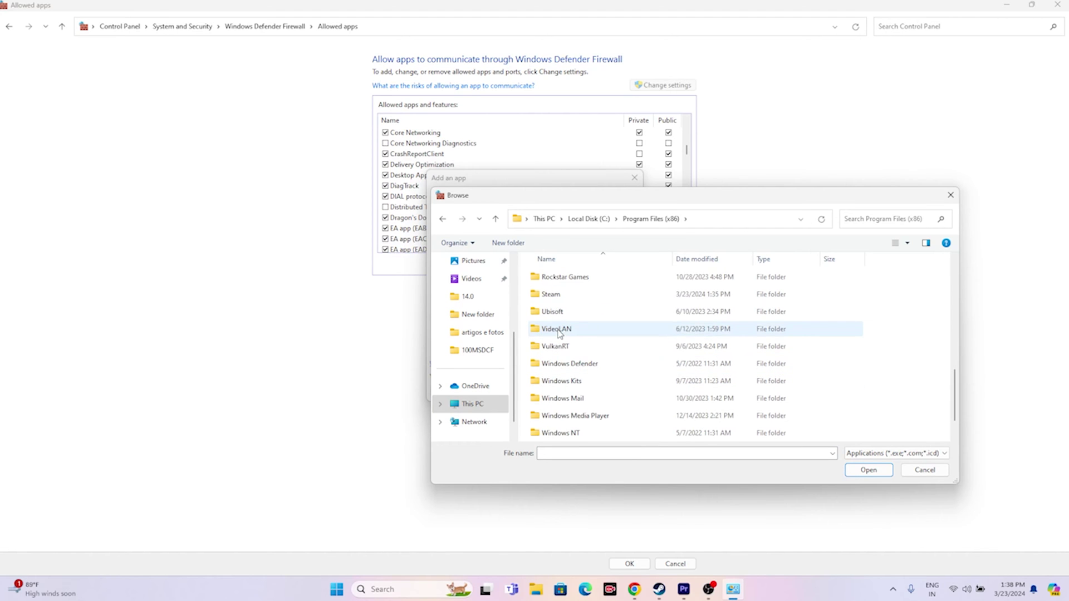
- Choose the DD2 application from Steam\steamapps\common\Dragons Dogma 2 as the app to allow
double_click(563, 295)
scroll(566, 312, "down", 5)
double_click(566, 329)
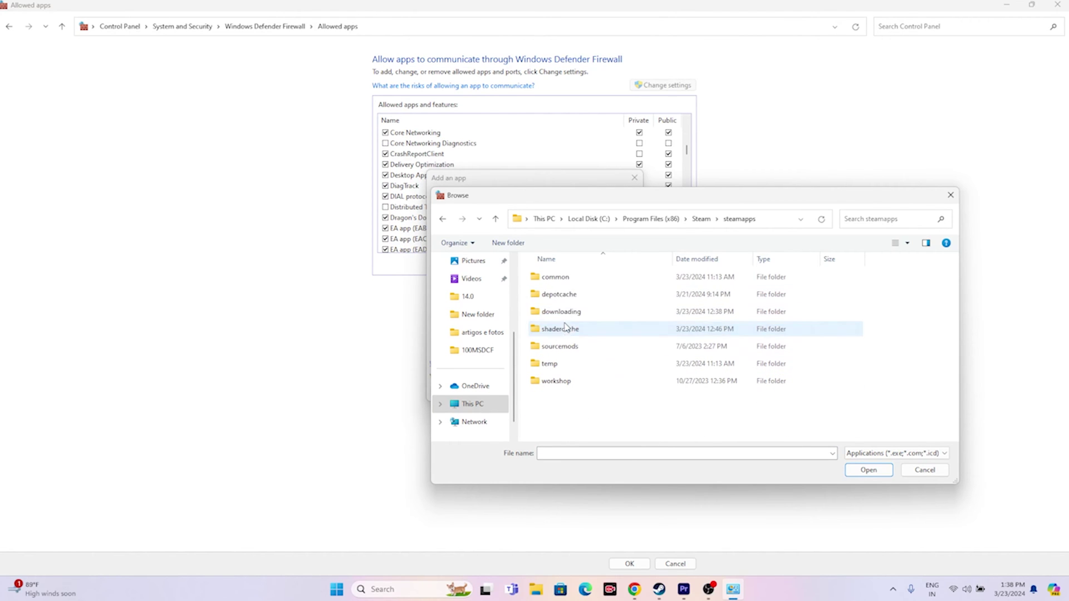
double_click(568, 281)
scroll(569, 328, "down", 4)
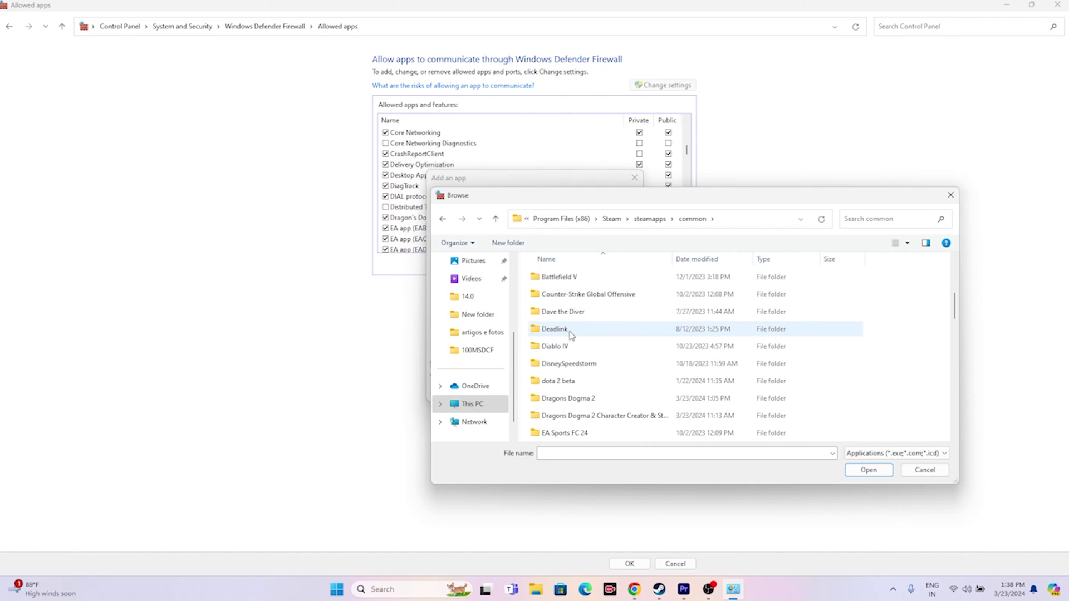
double_click(569, 397)
left_click(571, 312)
left_click(862, 472)
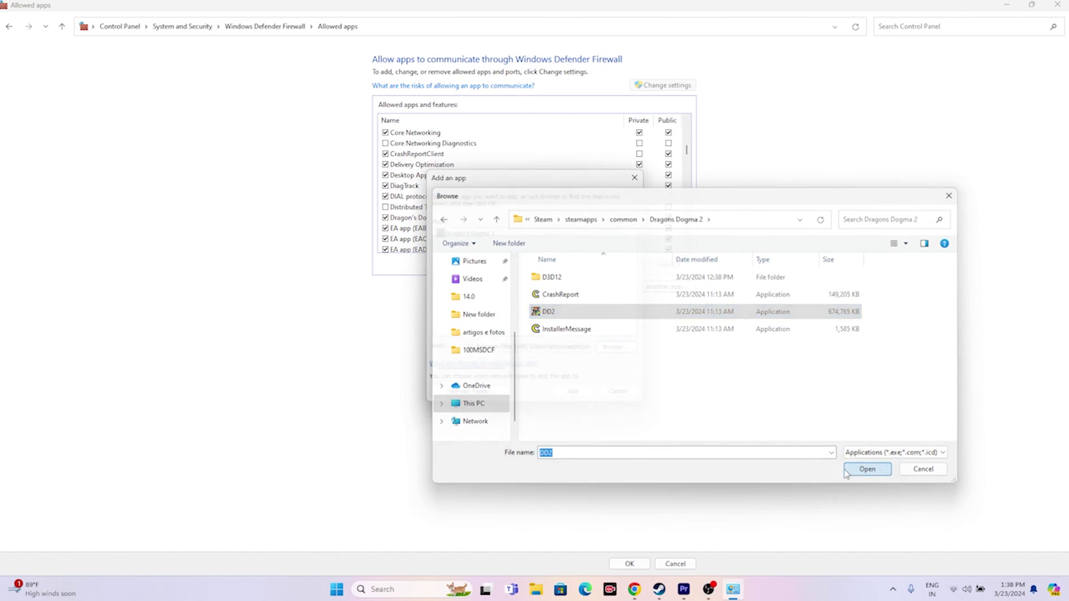
- Try to add Dragon's Dogma 2 to the firewall's allowed apps, and close the dialogs and Control Panel
left_click(572, 397)
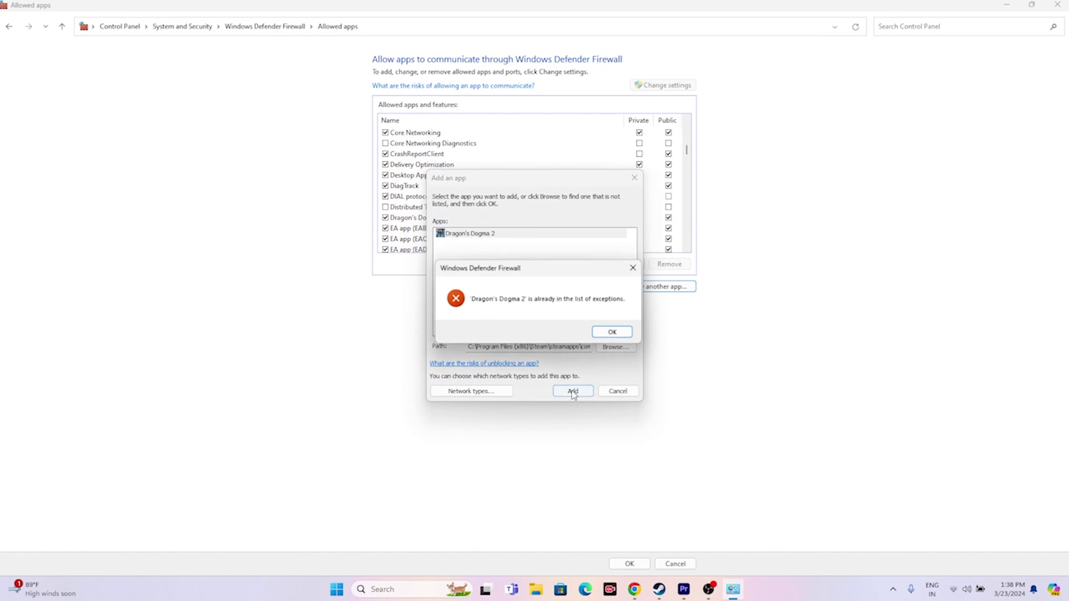
left_click(613, 331)
left_click(634, 177)
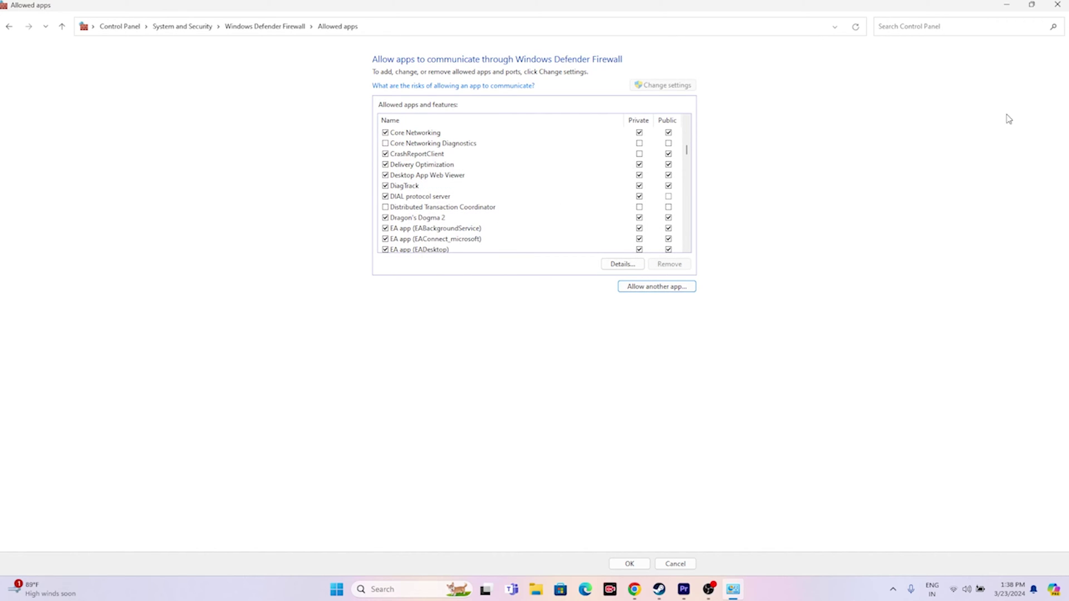
left_click(1057, 6)
- Minimize Steam, search Windows for System Configuration, and open its list of services
left_click(672, 591)
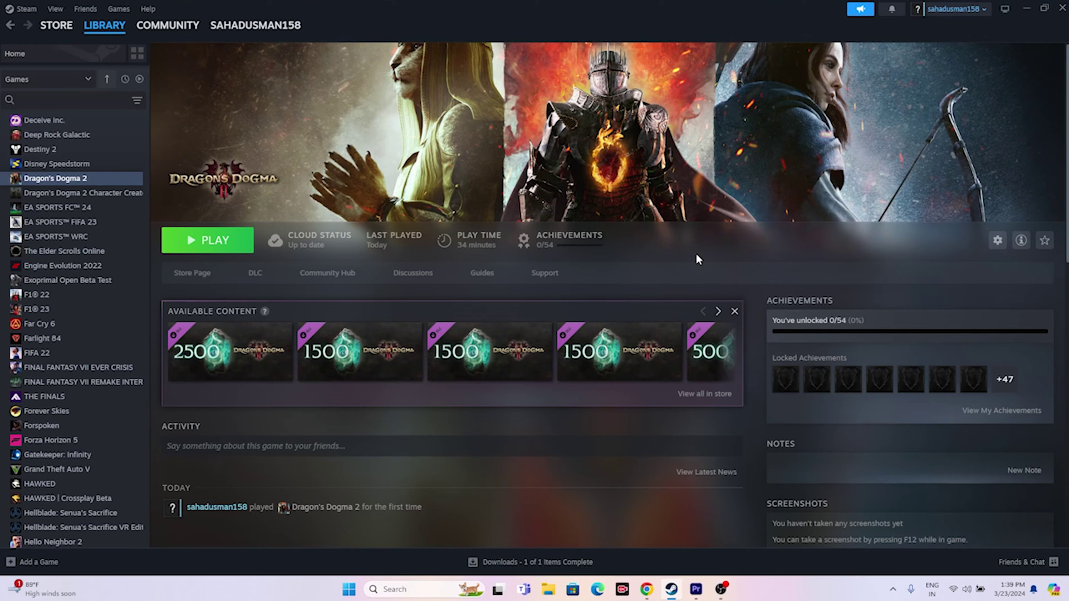
left_click(1026, 8)
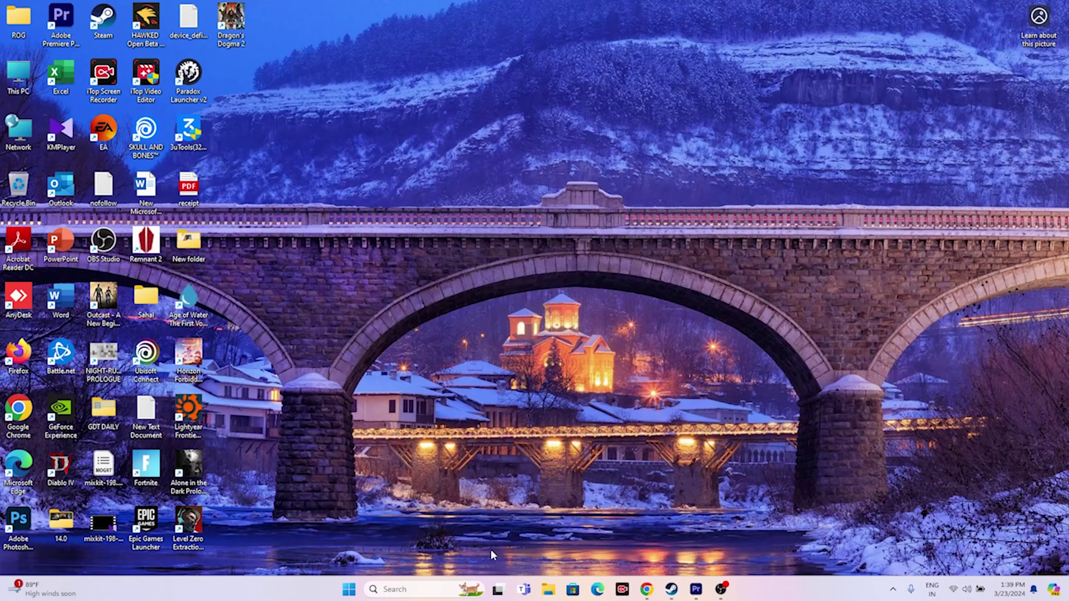
left_click(410, 589)
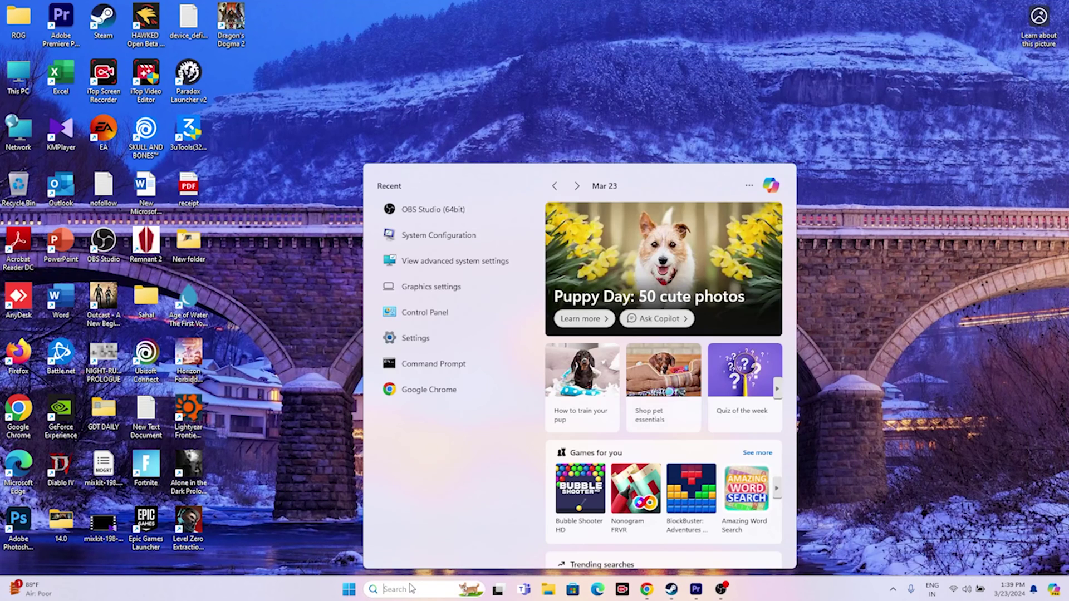
type("system configuration")
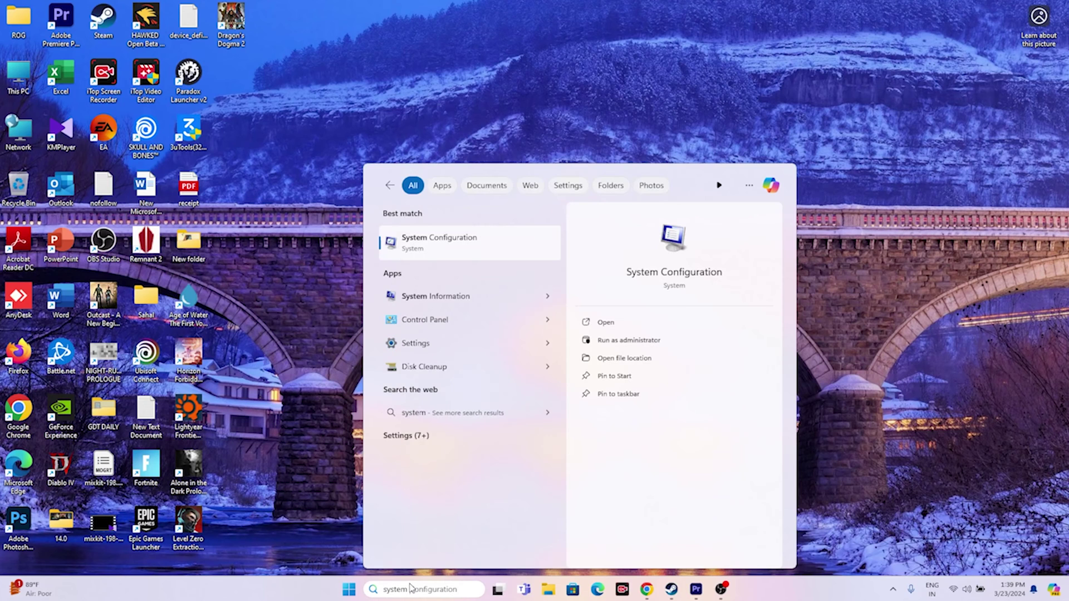
left_click(434, 243)
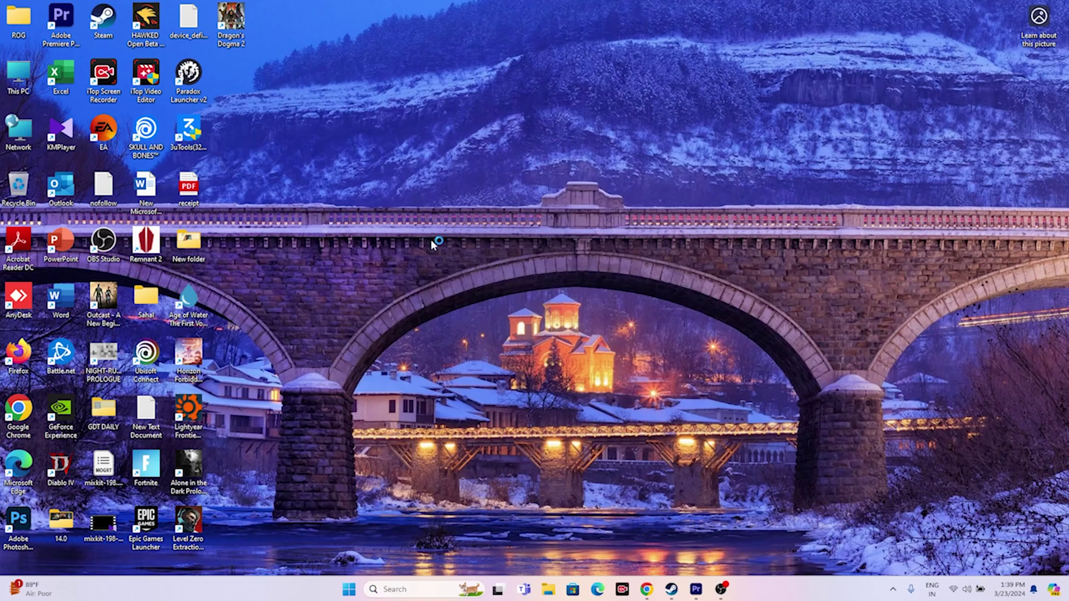
left_click(444, 205)
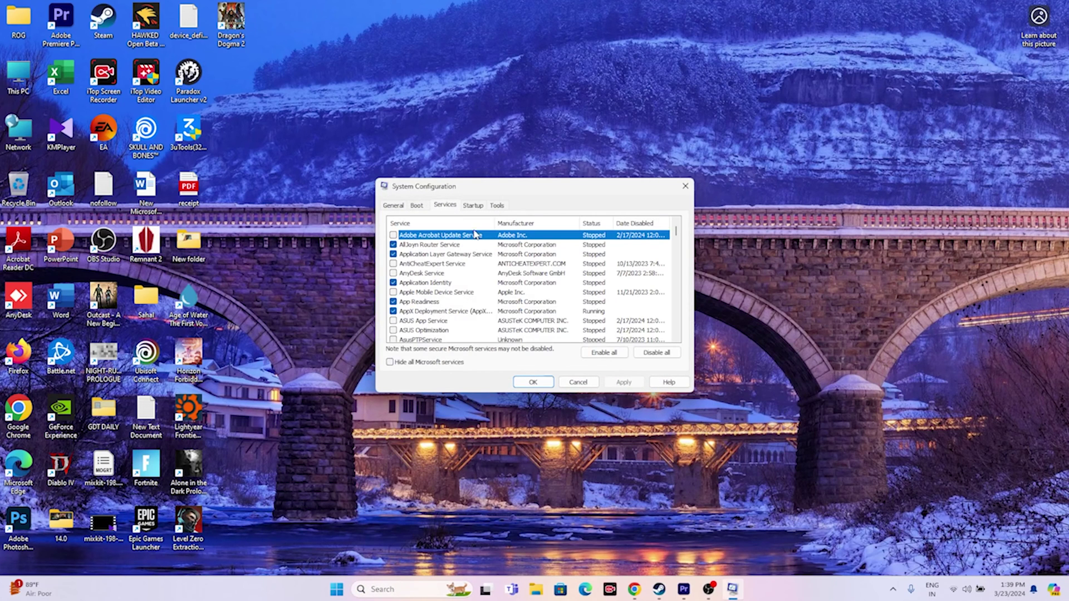
- Disable all services, hide all Microsoft services from the list, and apply the configuration
left_click(655, 356)
left_click(391, 362)
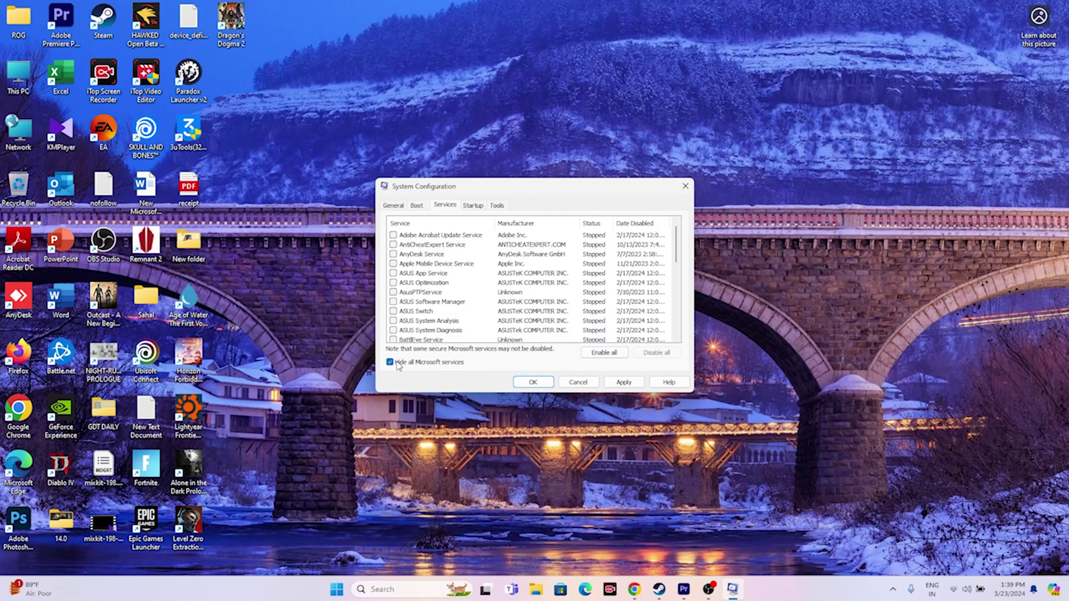
left_click(623, 382)
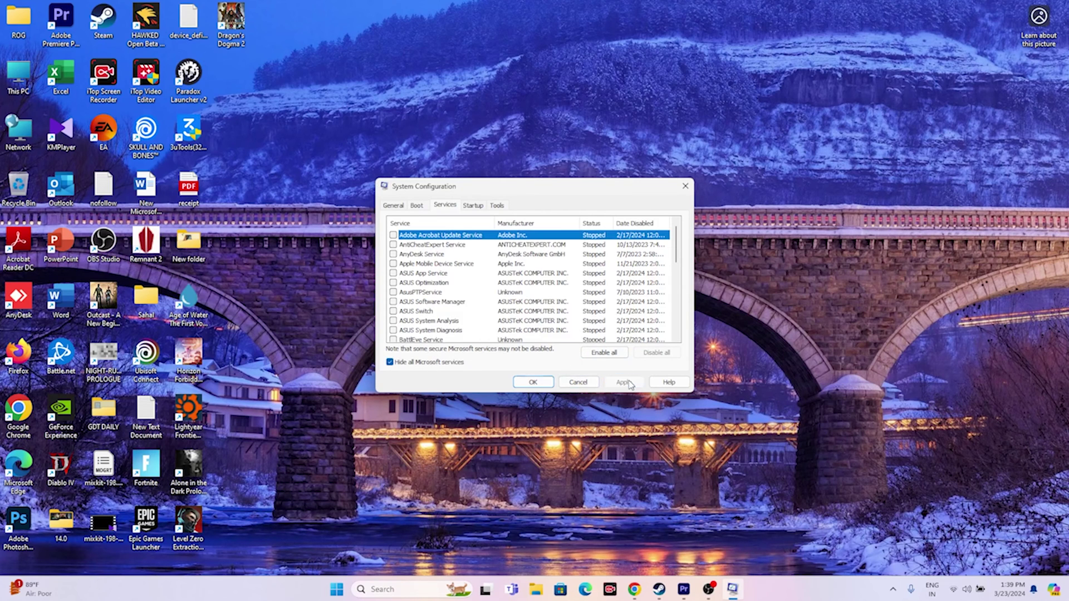
left_click(530, 383)
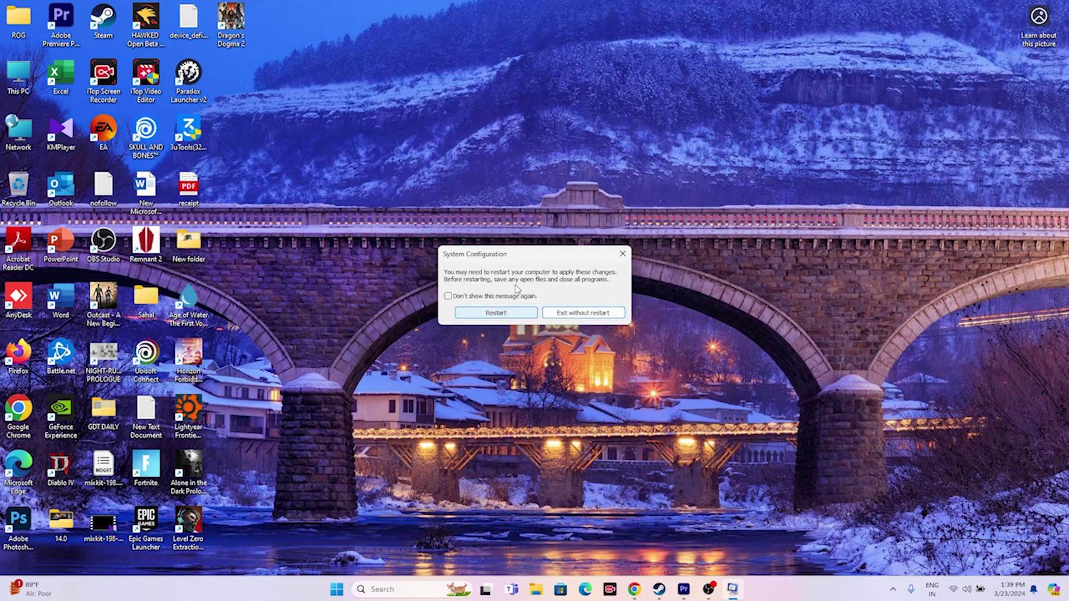
- Dismiss the restart prompt and set Dragon's Dogma 2's launch options in Steam to -dx11
left_click(622, 254)
left_click(671, 589)
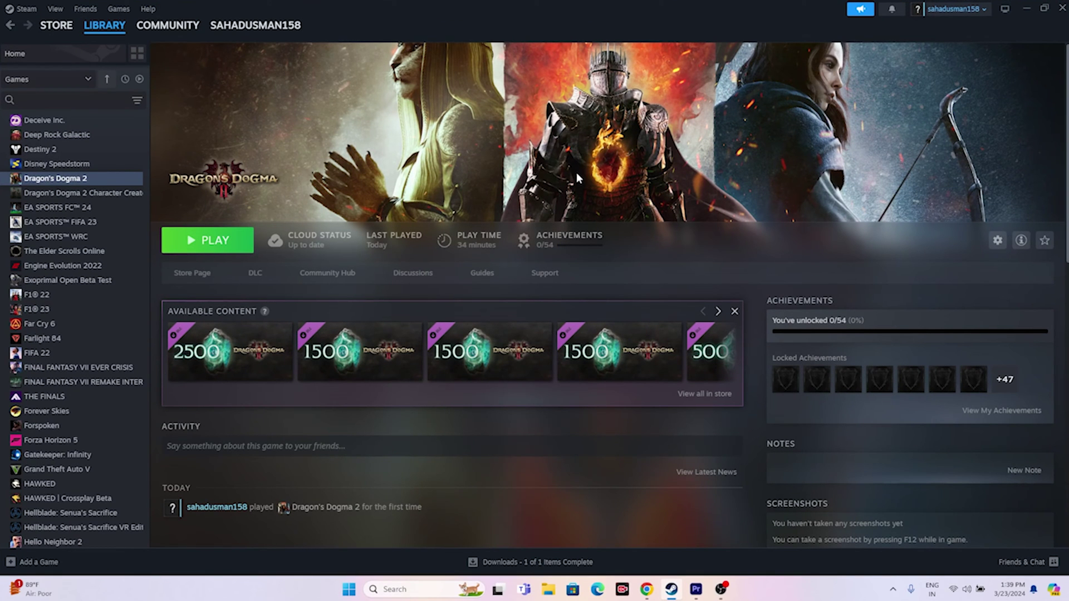
right_click(60, 183)
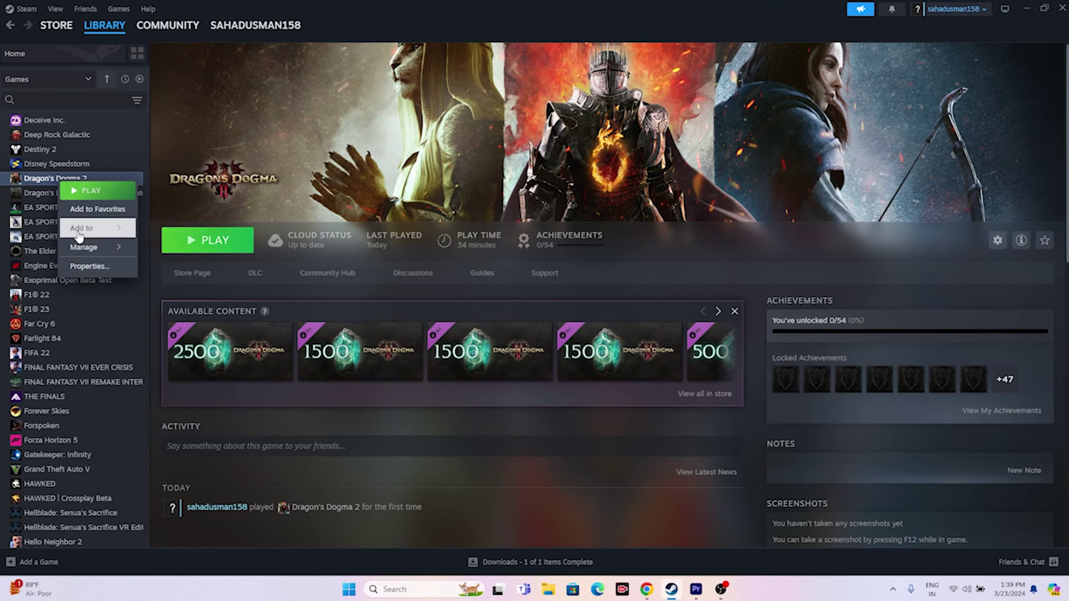
left_click(83, 265)
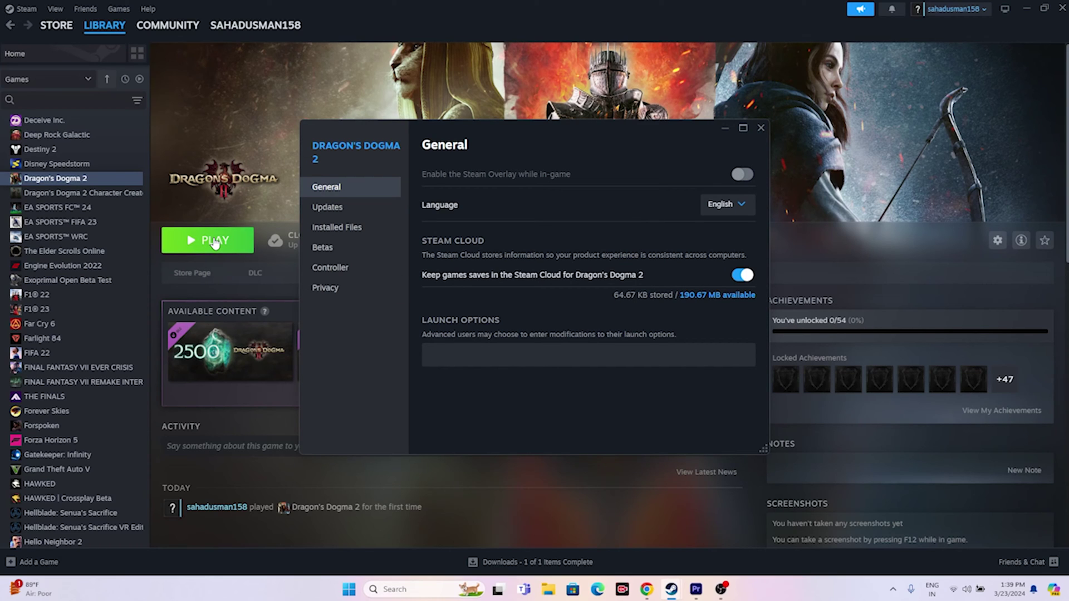
left_click(468, 353)
type("-dx1")
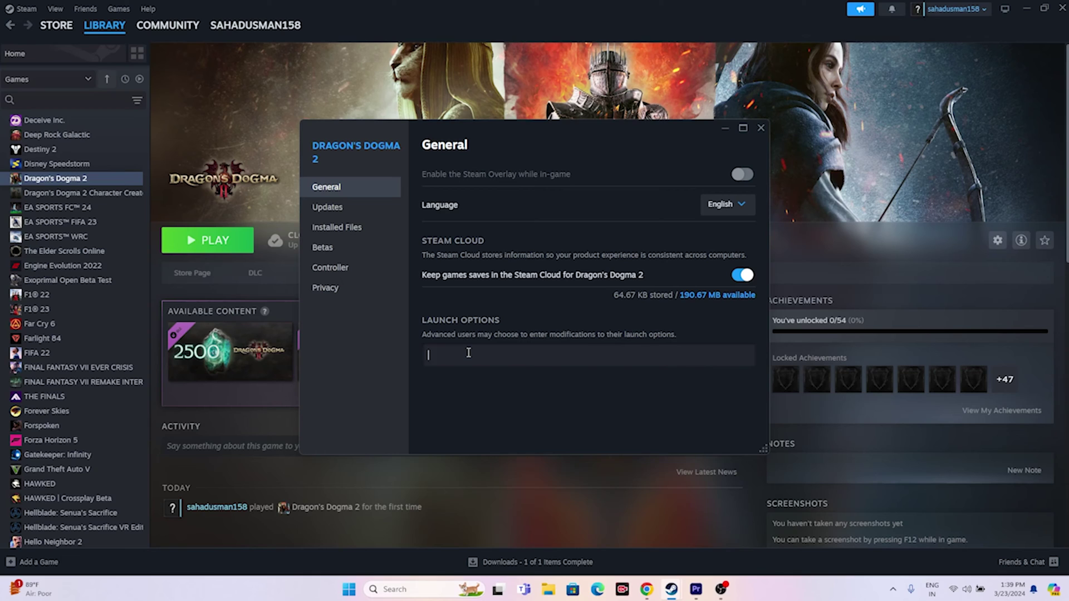
type("1")
left_click(760, 128)
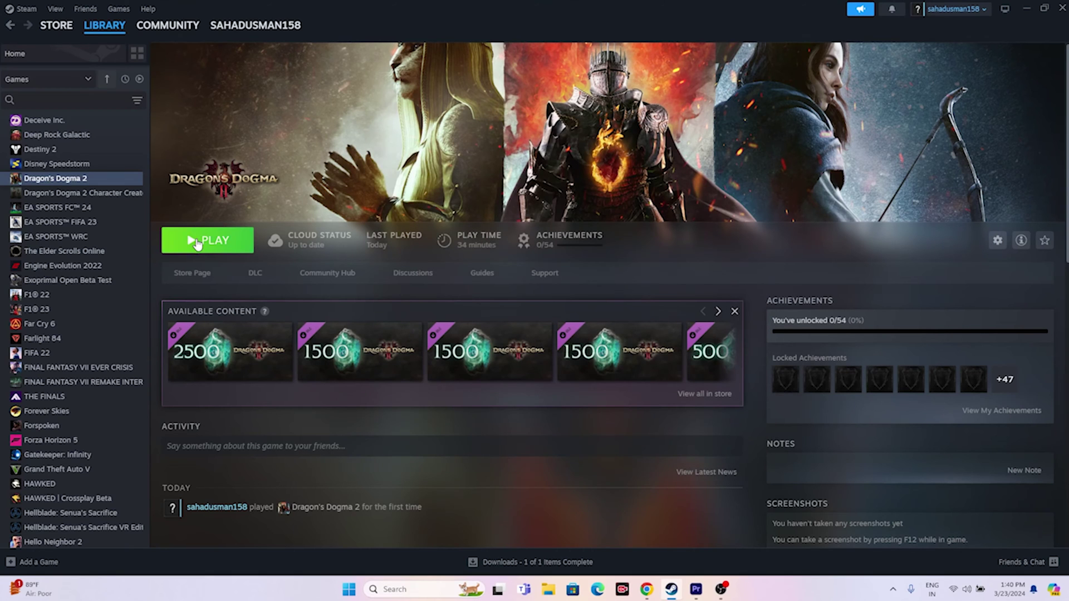
- Change Dragon's Dogma 2's launch options to -dx12 and close its properties
right_click(73, 178)
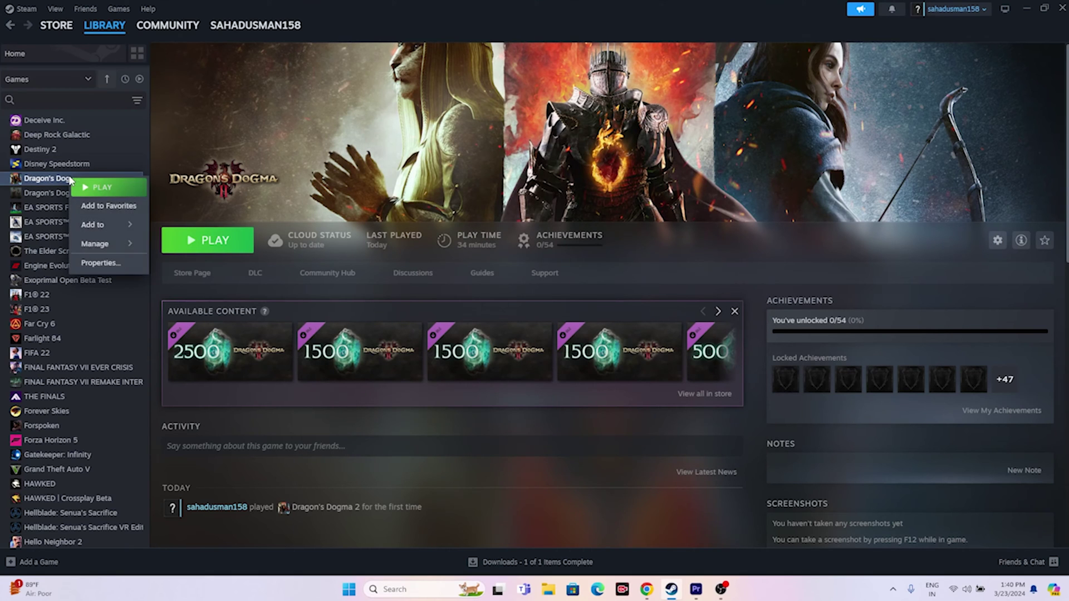
left_click(104, 264)
left_click(492, 350)
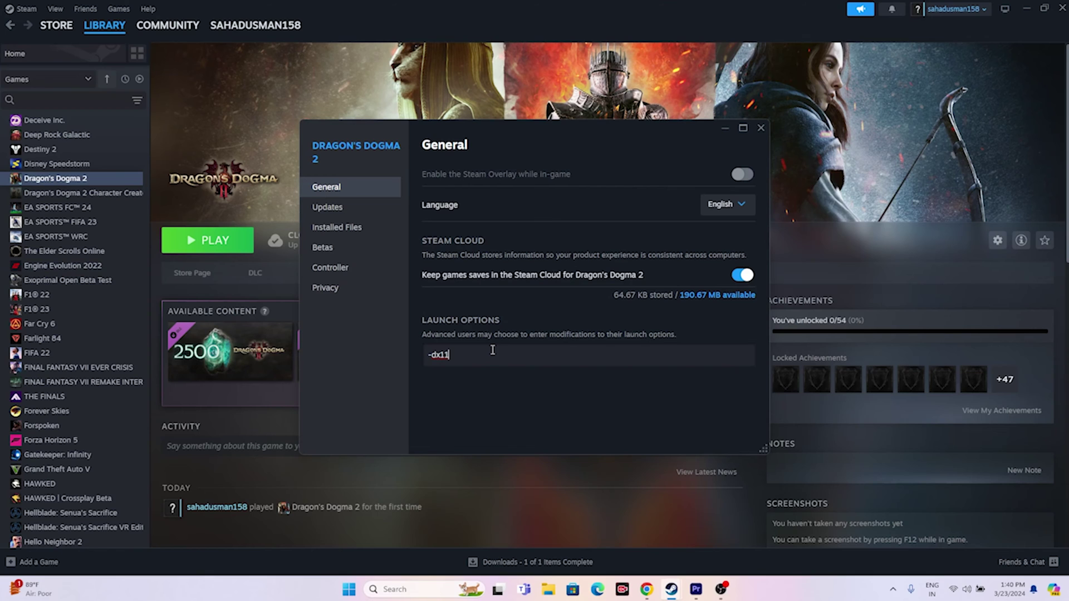
type("2")
left_click(761, 127)
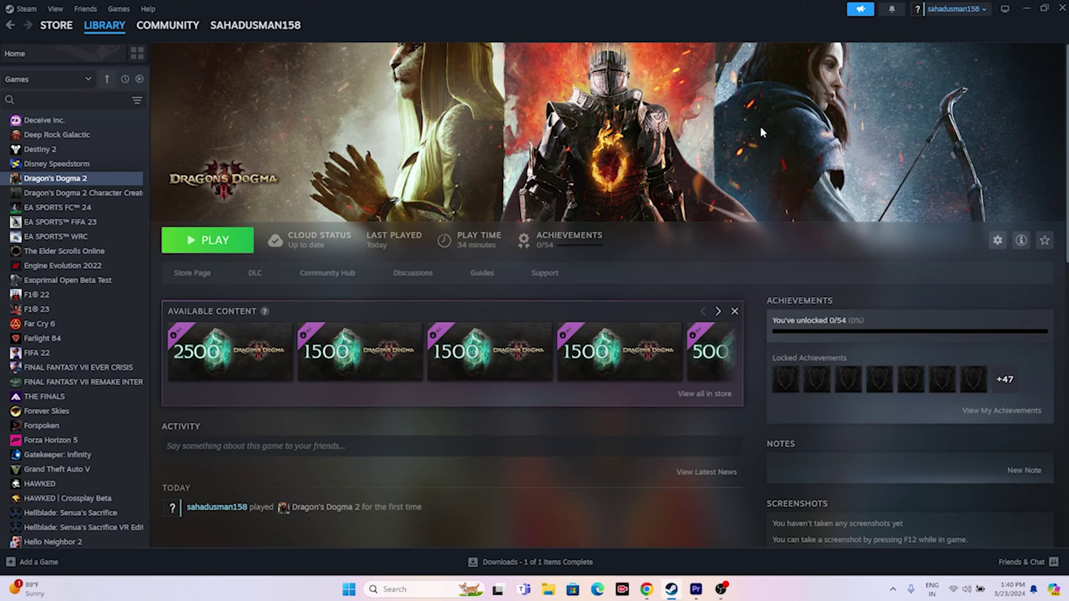
- Minimize Steam and review the running processes in Task Manager, closing it when done
left_click(1025, 10)
right_click(348, 591)
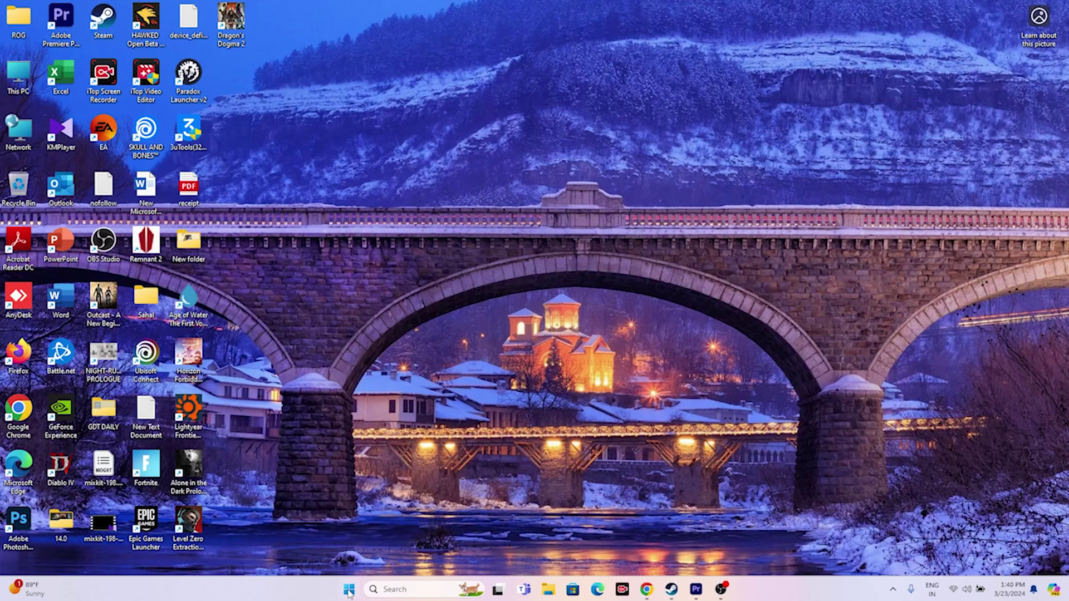
left_click(349, 442)
left_click(507, 126)
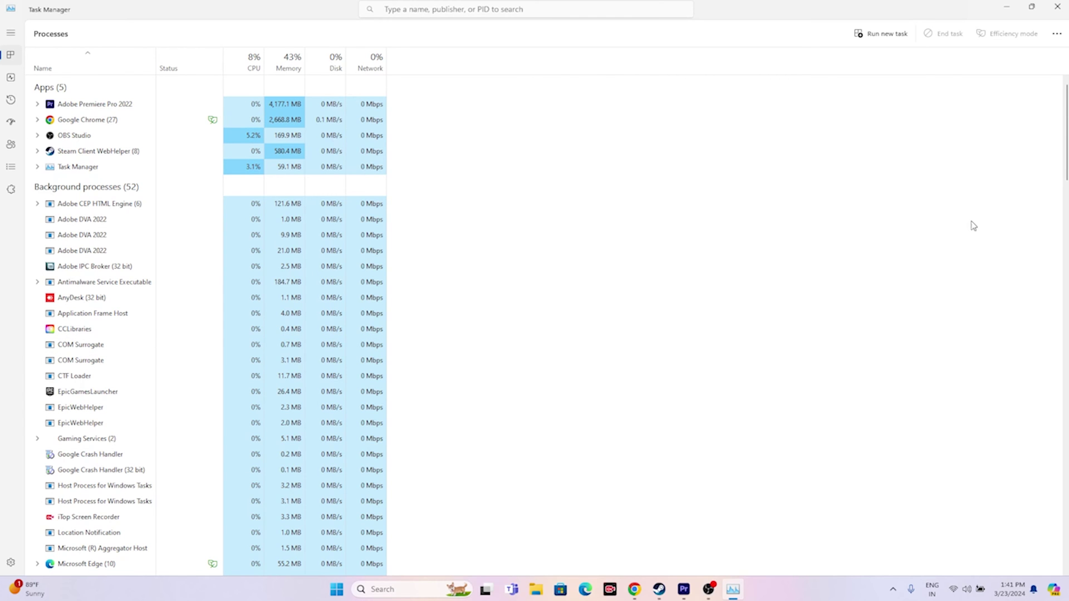
left_click(1057, 5)
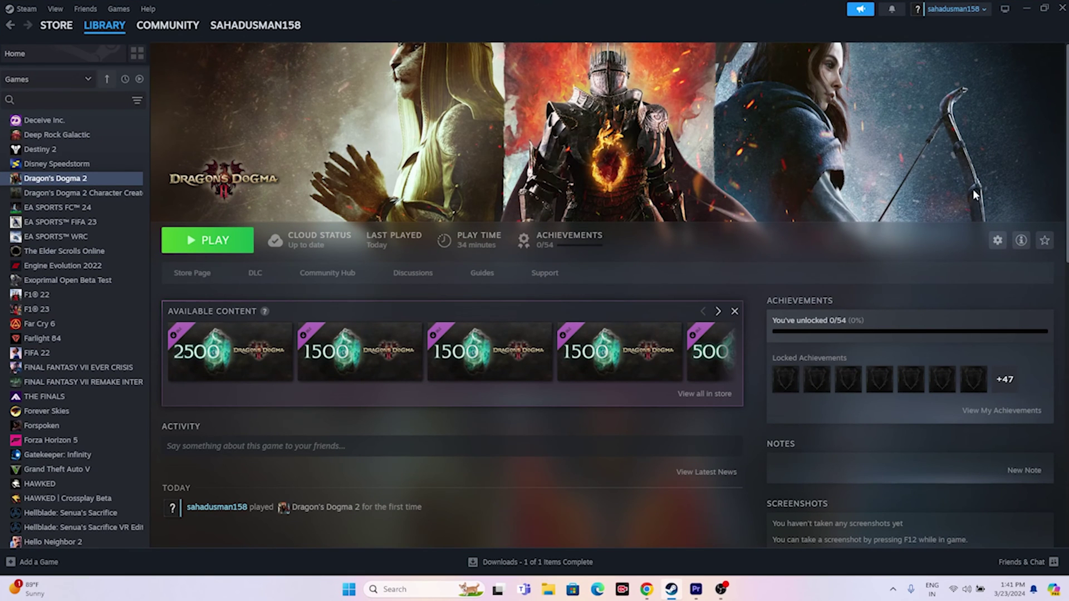
- Minimize Steam, search Windows for graphics, and open Graphics settings
left_click(1026, 8)
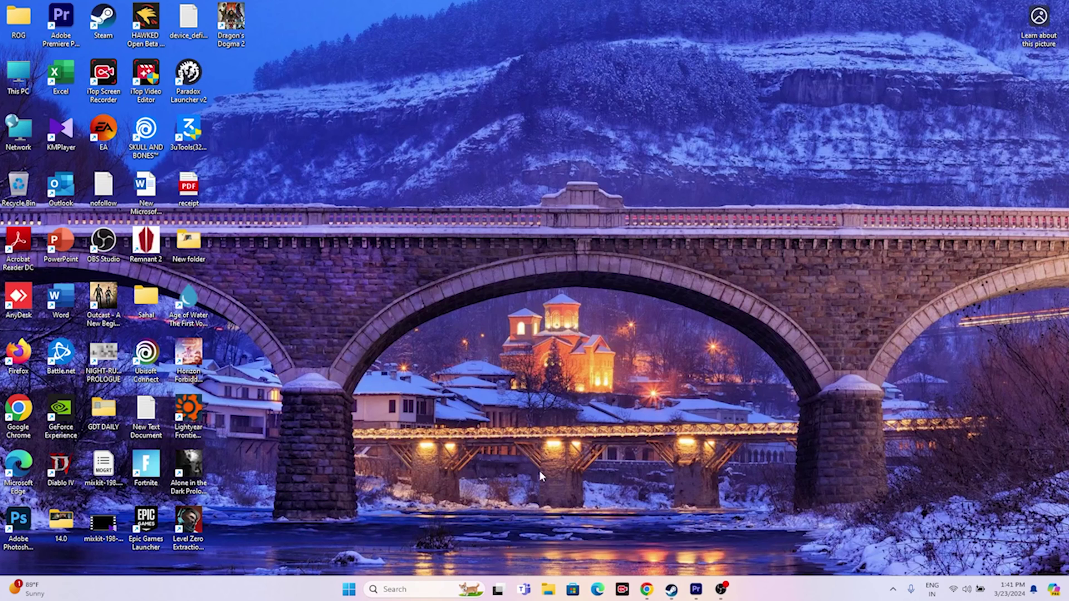
left_click(408, 591)
type("g")
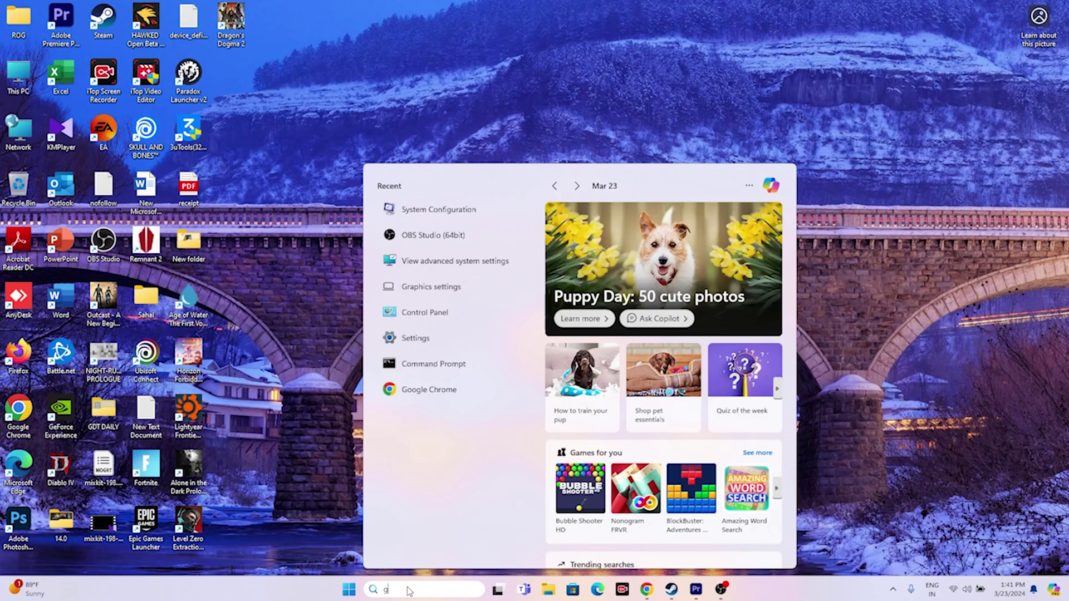
type("raphics")
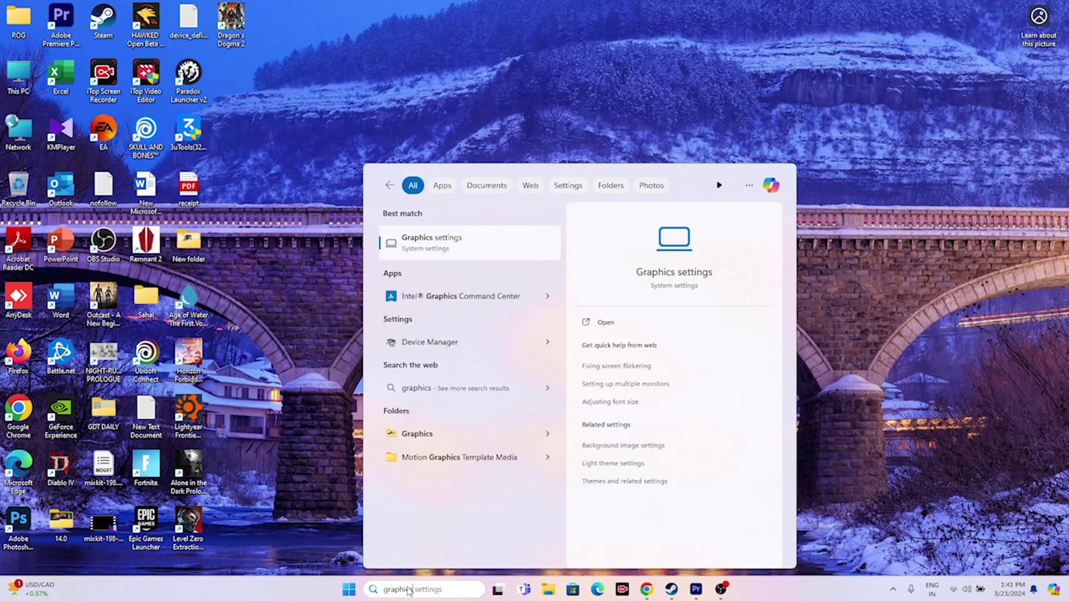
left_click(428, 245)
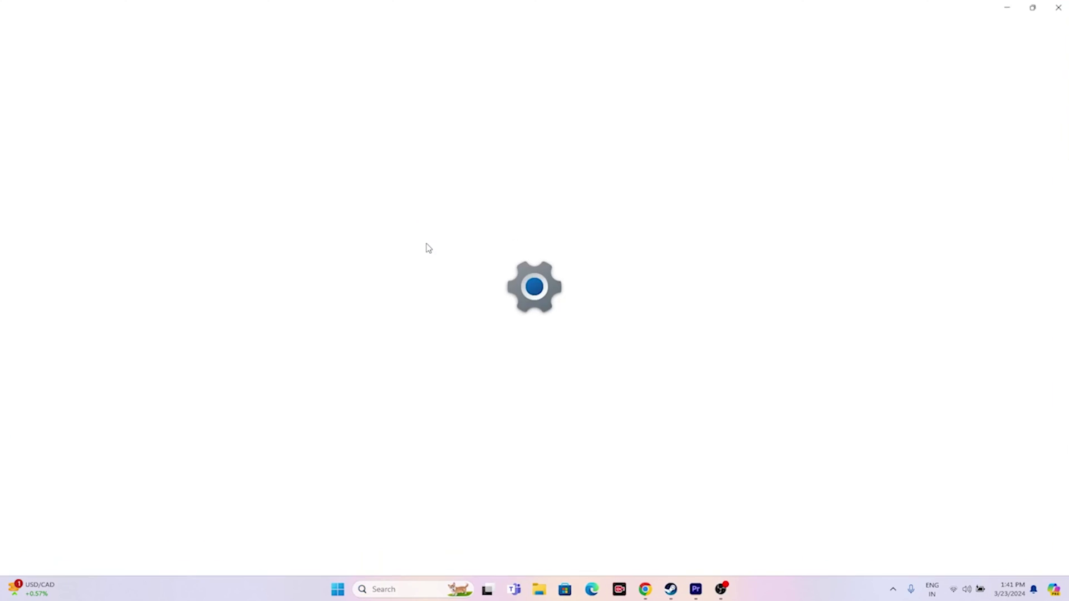
scroll(807, 311, "down", 2)
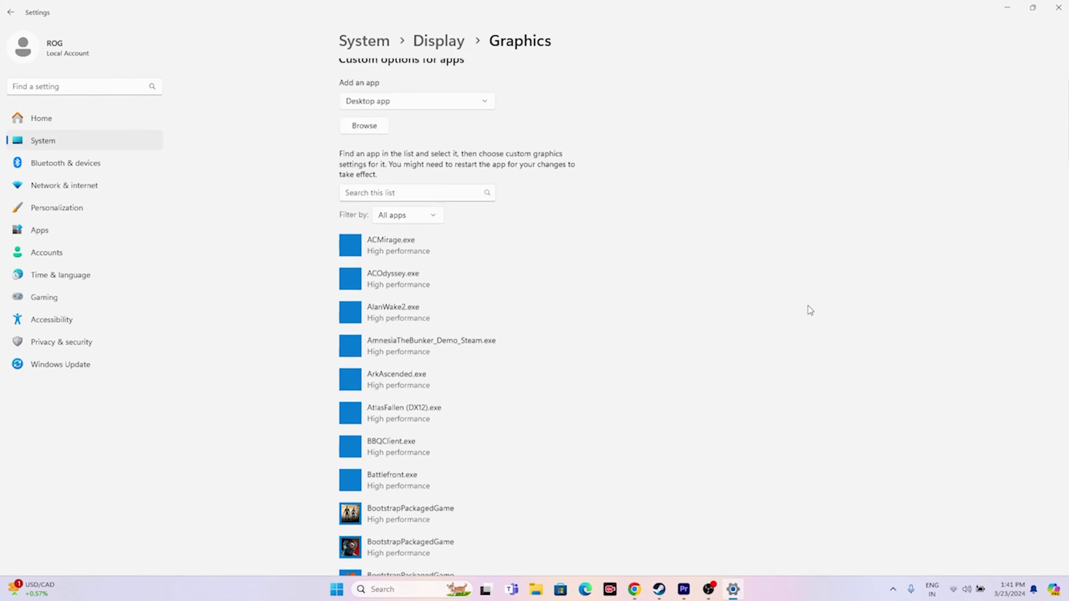
scroll(806, 310, "up", 2)
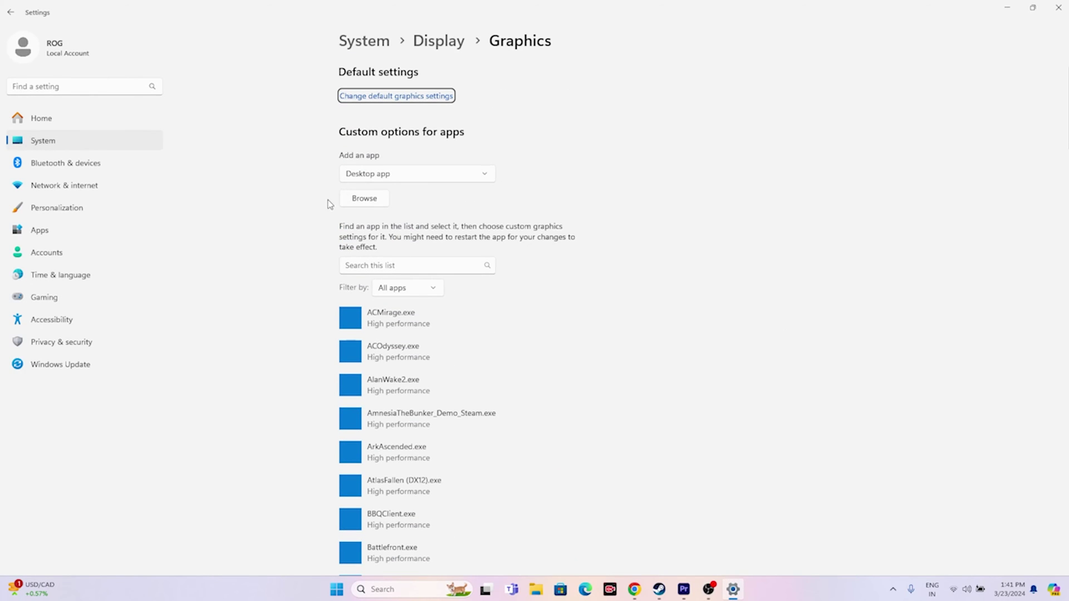
- Browse for a desktop app to add, going to the Steam\steamapps folder under Program Files (x86) on drive C
left_click(360, 201)
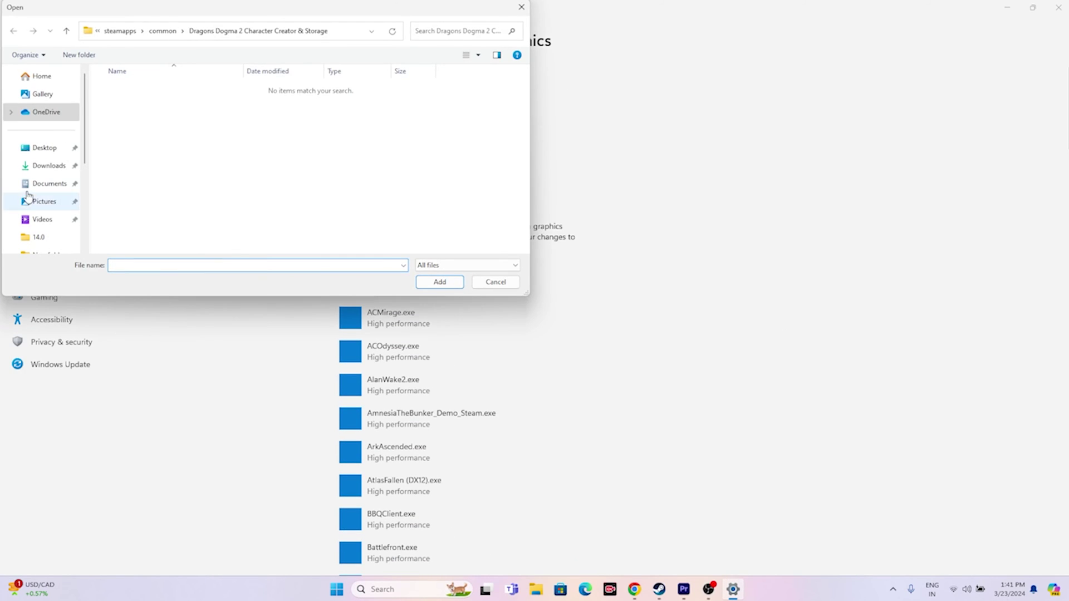
scroll(39, 203, "down", 2)
left_click(41, 234)
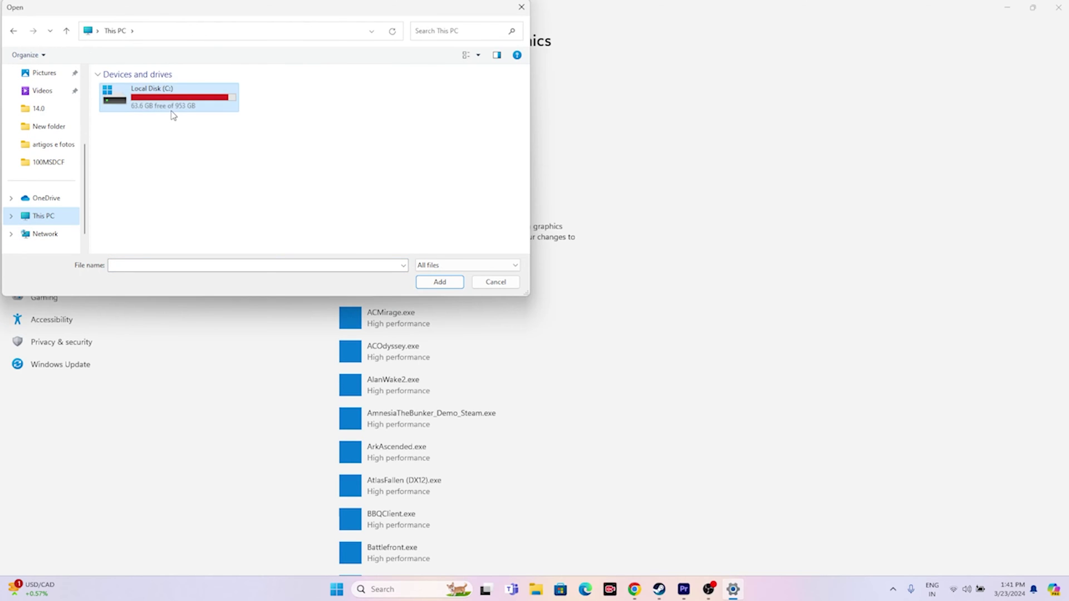
double_click(171, 112)
double_click(157, 192)
scroll(162, 167, "down", 5)
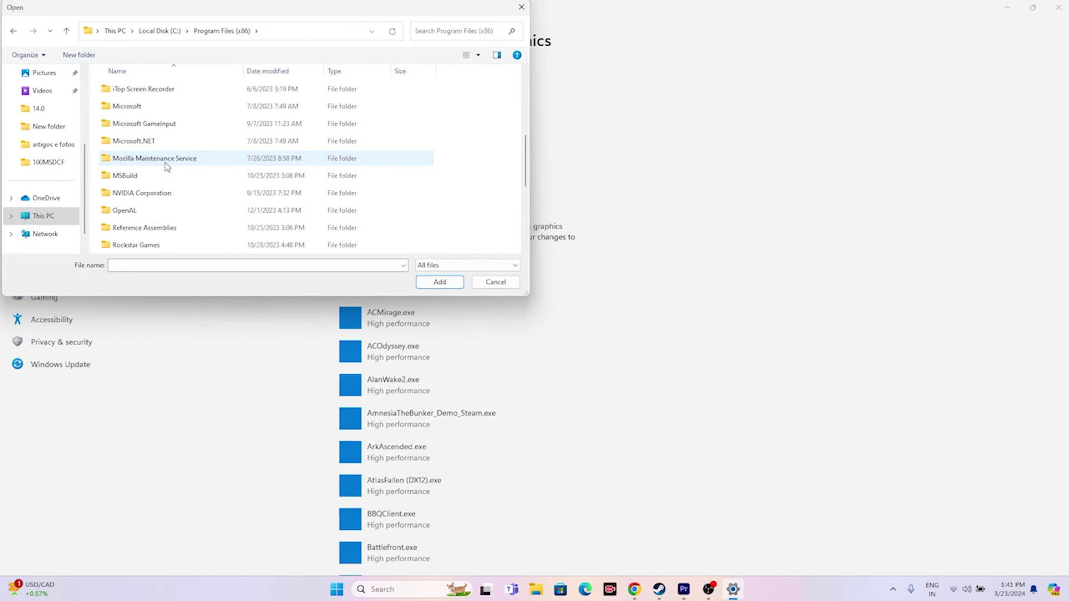
double_click(121, 158)
scroll(156, 161, "down", 3)
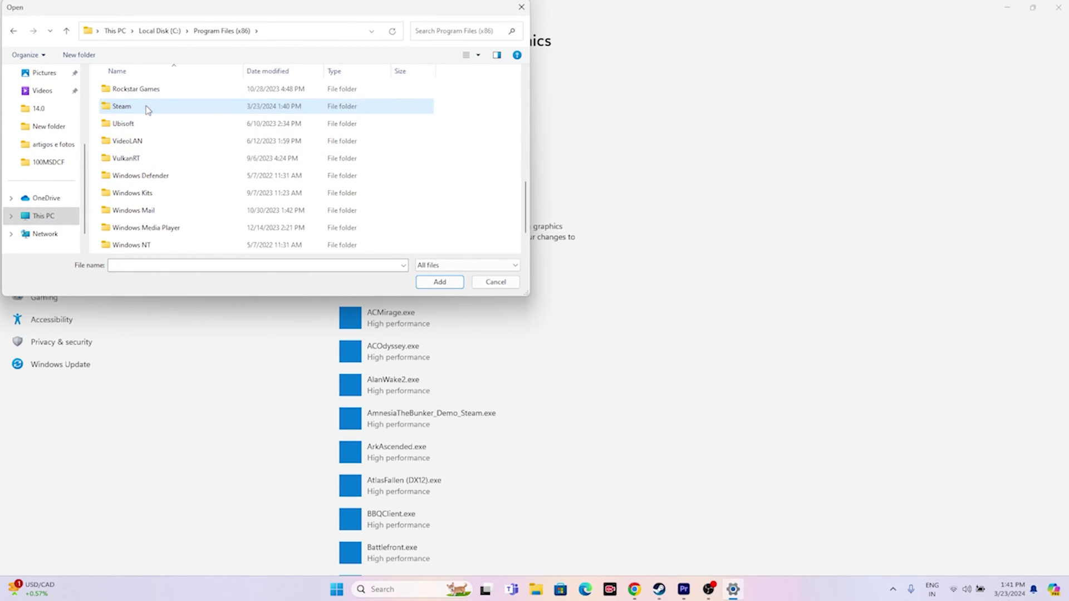
scroll(159, 146, "down", 1)
double_click(155, 139)
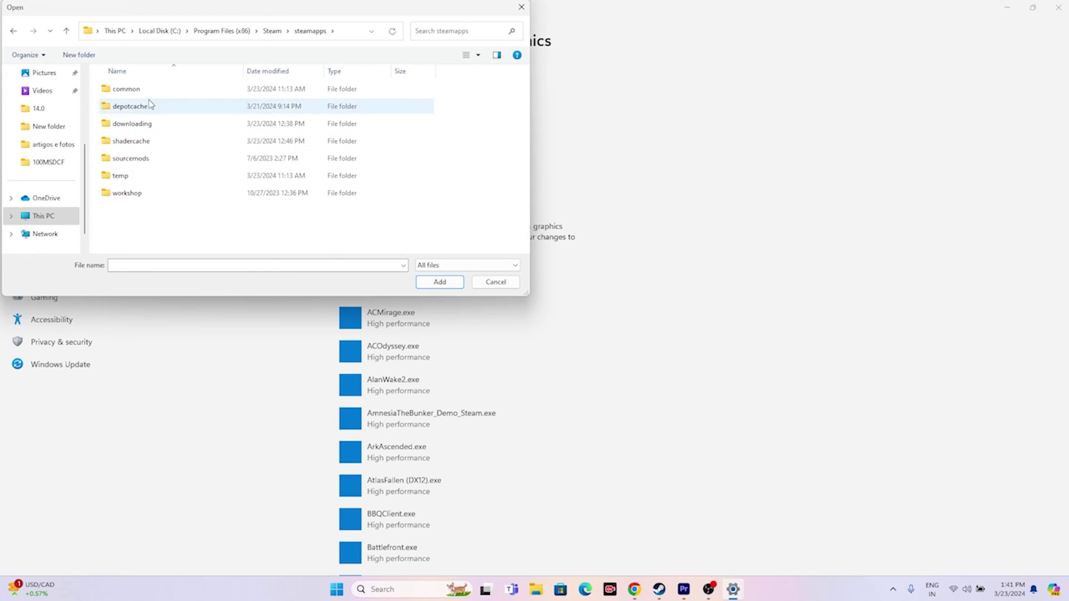
- Add the DD2 application from common\Dragons Dogma 2 to the apps with custom graphics options
double_click(150, 94)
scroll(178, 156, "down", 5)
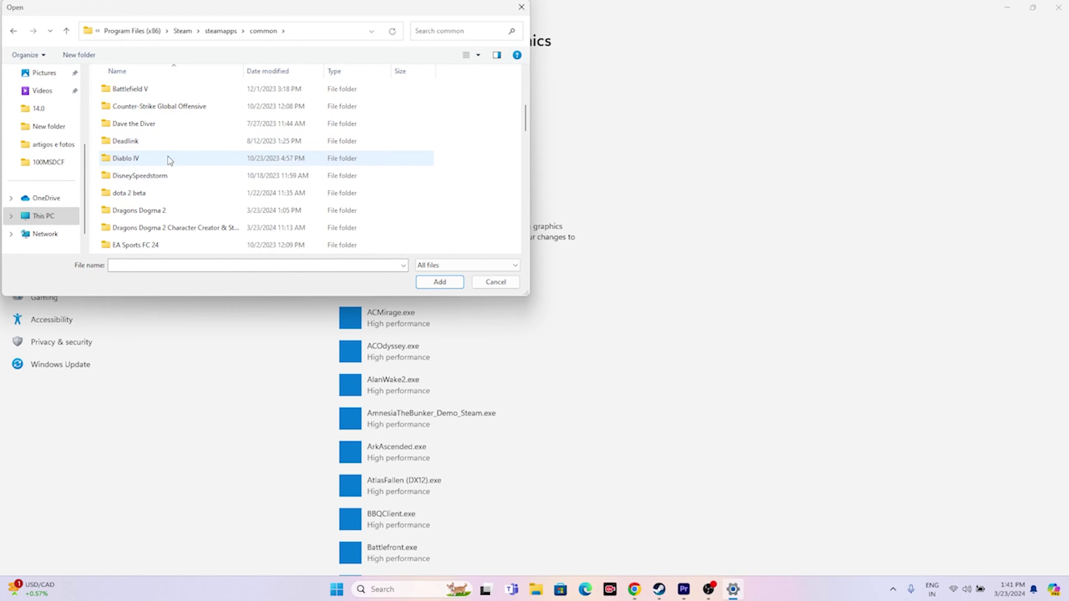
double_click(156, 210)
left_click(143, 125)
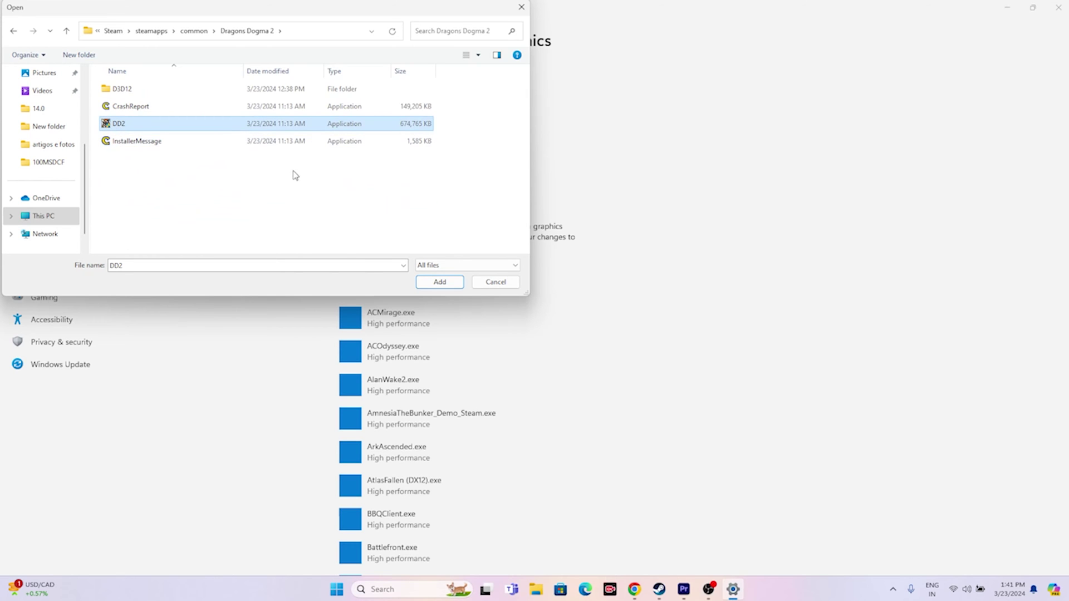
left_click(426, 290)
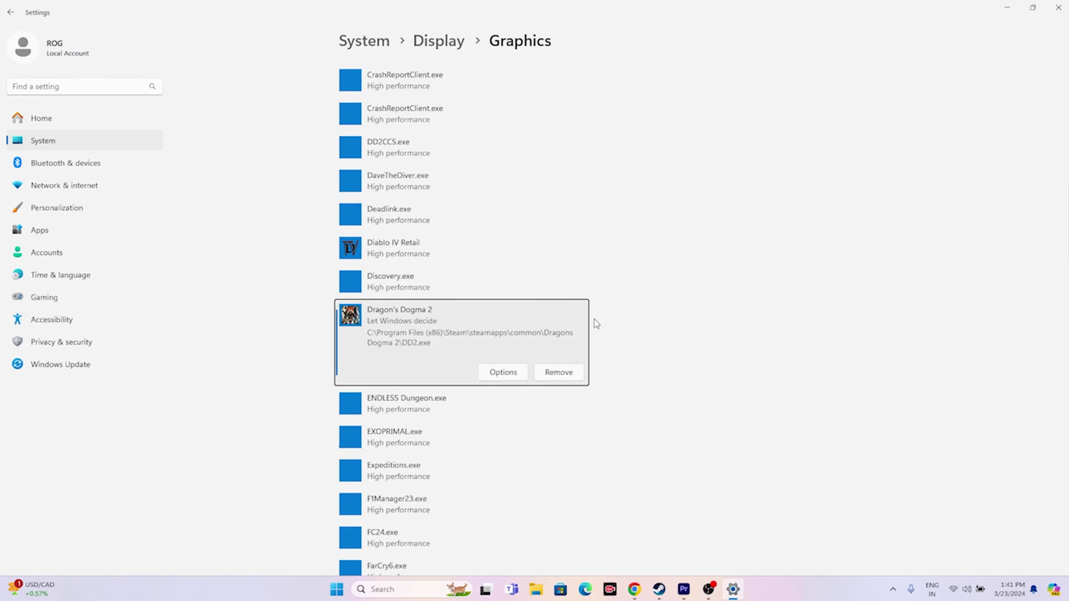
- Save Dragon's Dogma 2's graphics preference as High performance and close Settings
left_click(491, 374)
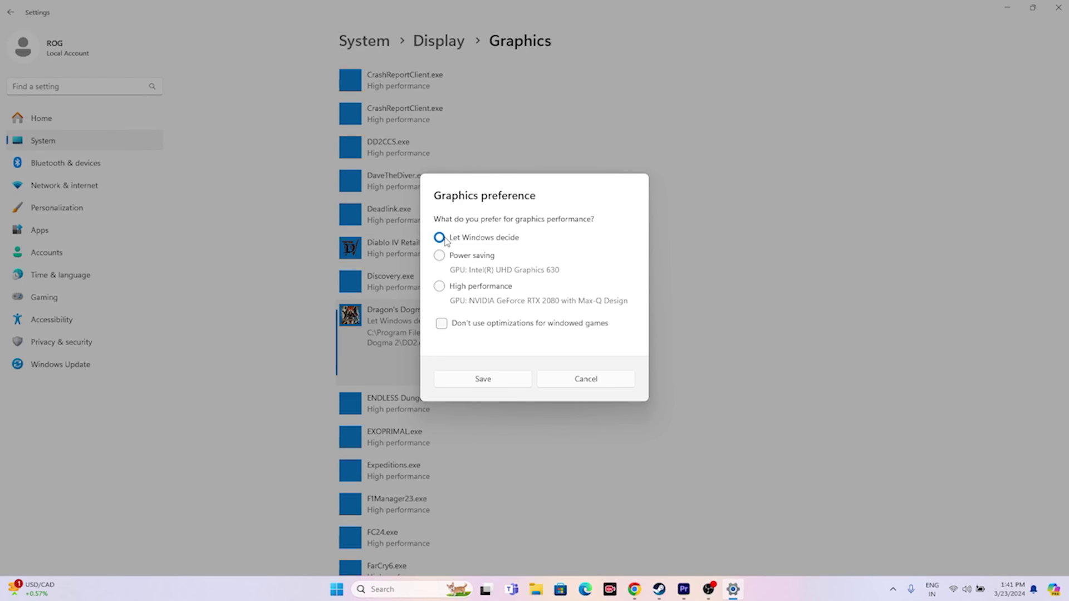
left_click(439, 288)
left_click(503, 382)
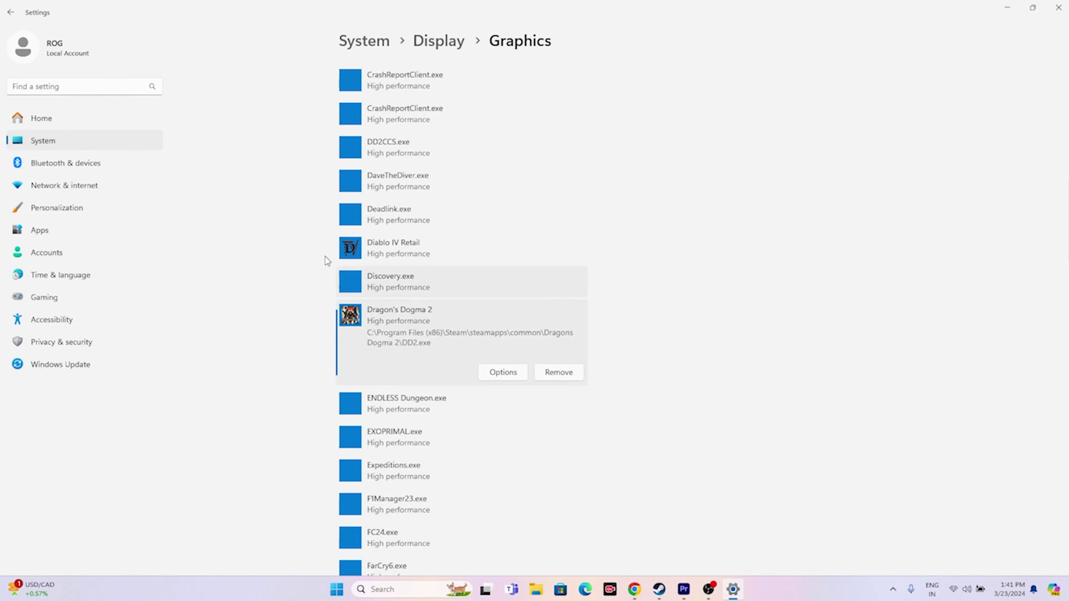
left_click(1058, 7)
- Search Windows for View advanced system settings and open the virtual memory configuration from the advanced performance options
left_click(672, 589)
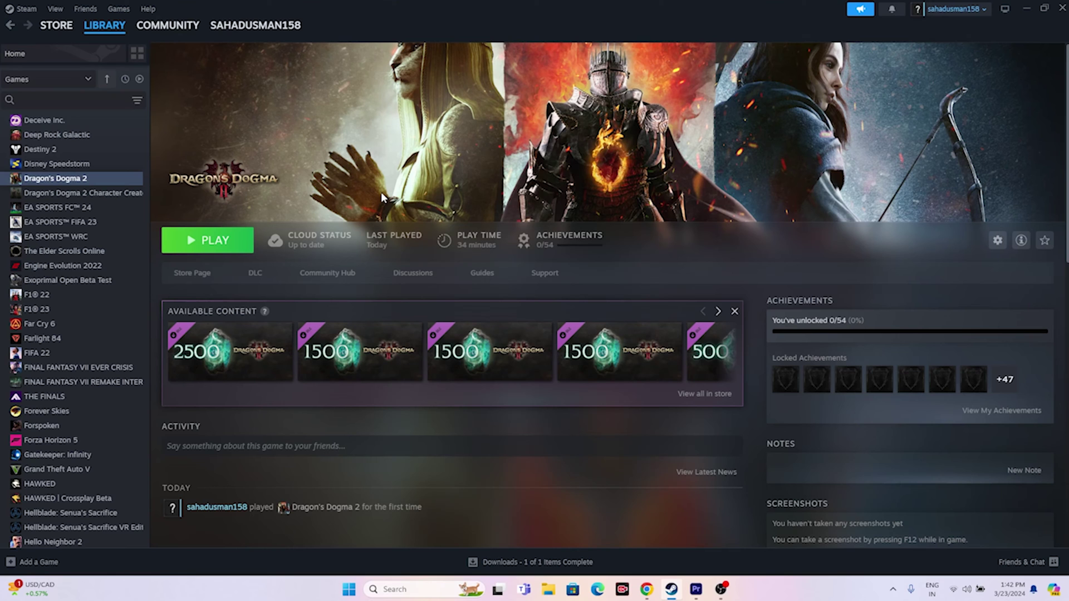
left_click(1023, 9)
left_click(429, 588)
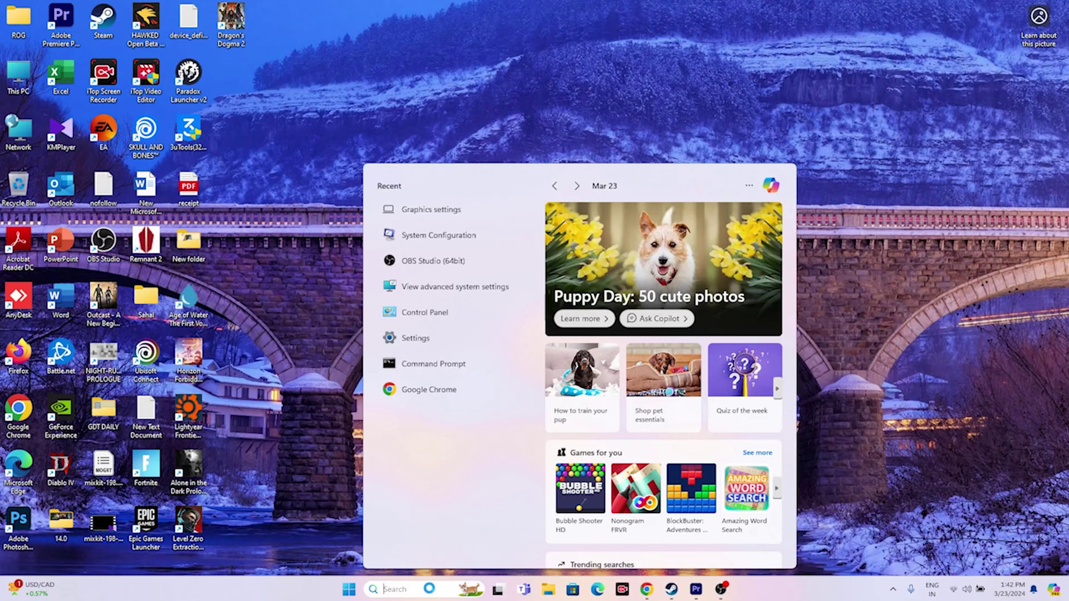
type("view advanced system setti")
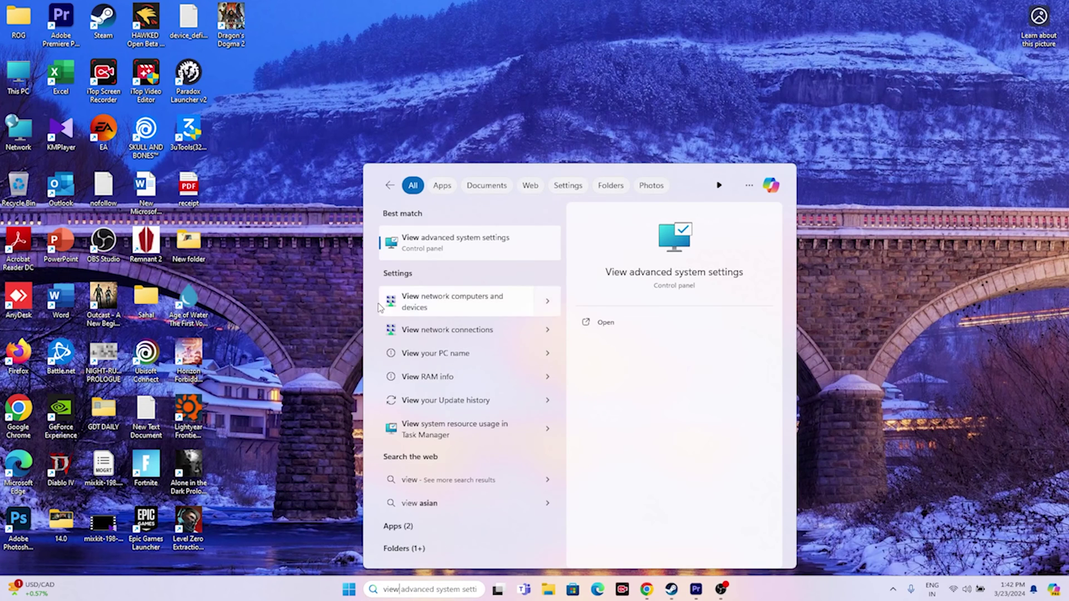
left_click(427, 241)
left_click(201, 102)
left_click(104, 88)
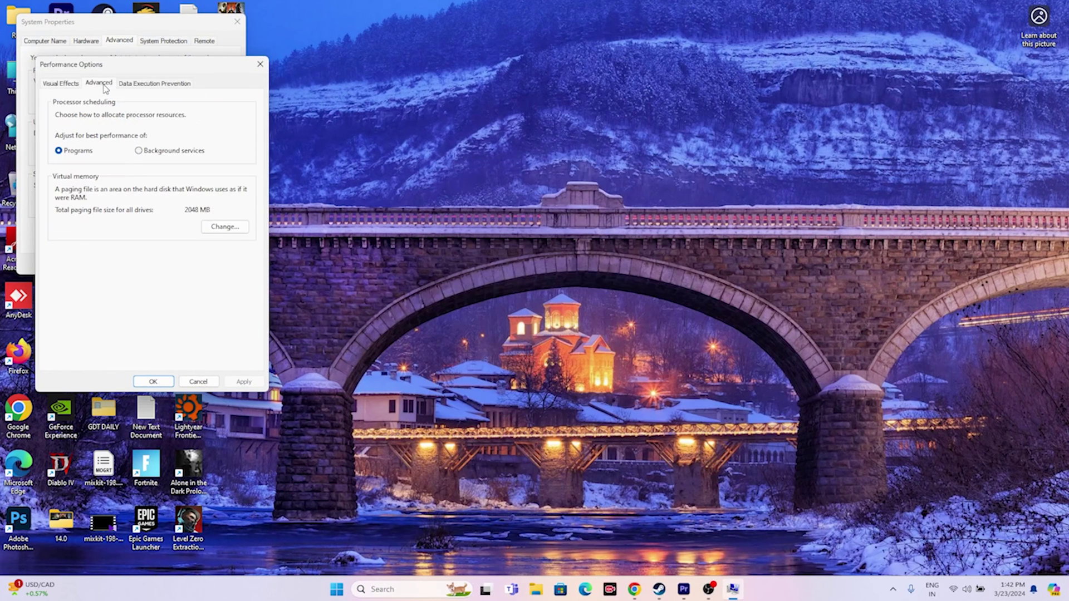
left_click(222, 227)
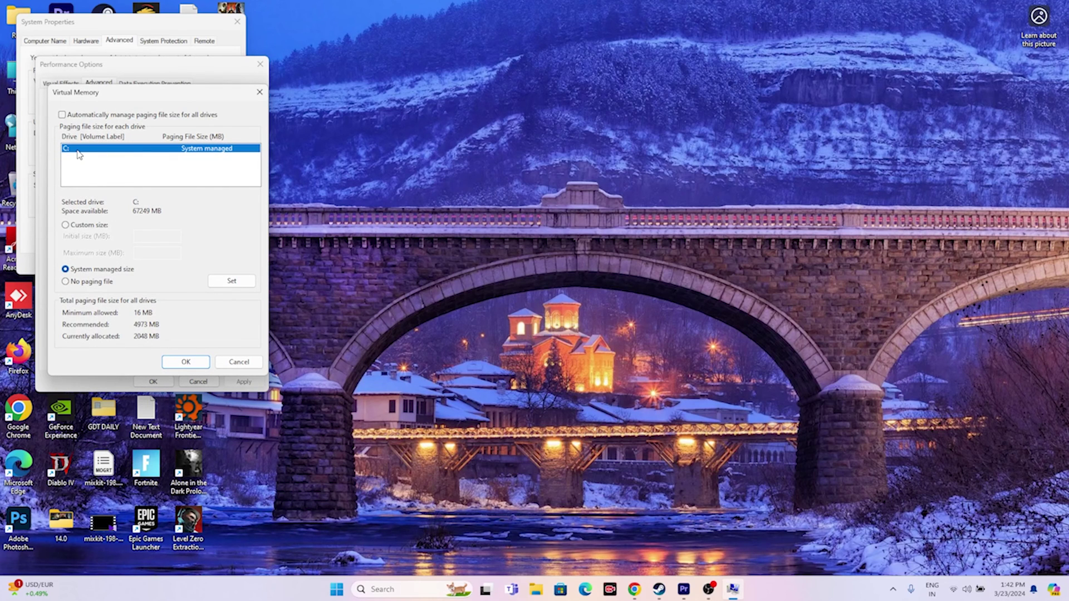
- Choose a custom paging file size for drive C and open the Calculator app through Windows search
left_click(65, 225)
left_click(157, 236)
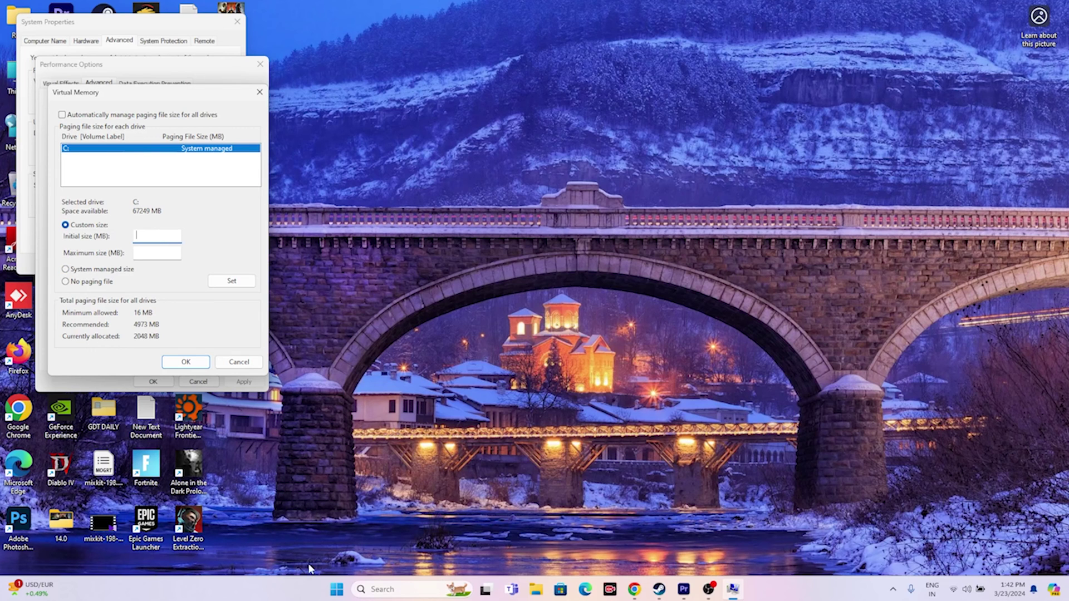
left_click(392, 590)
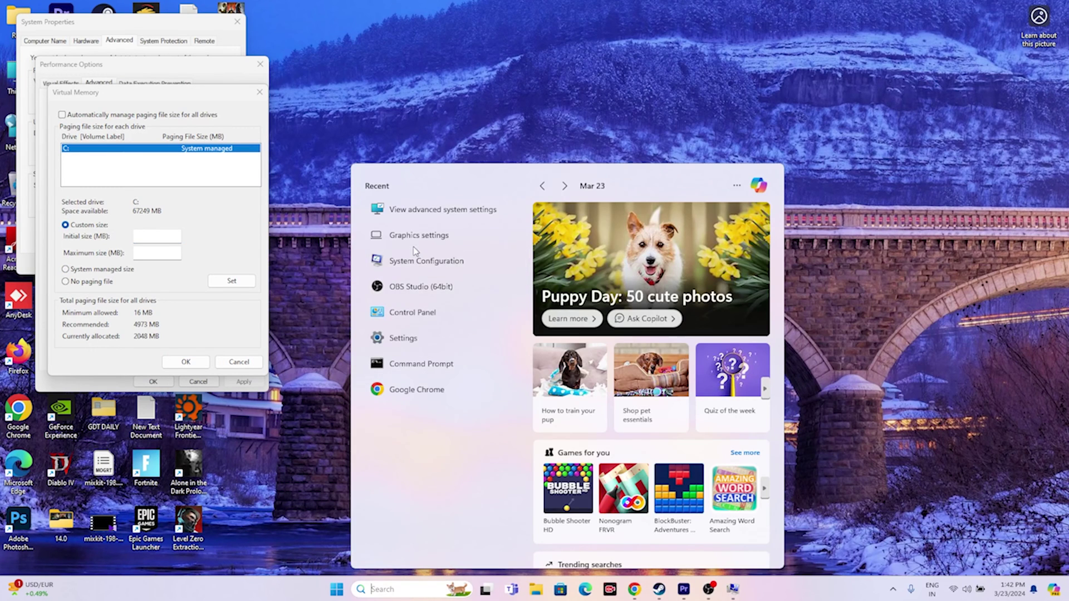
type("calculator")
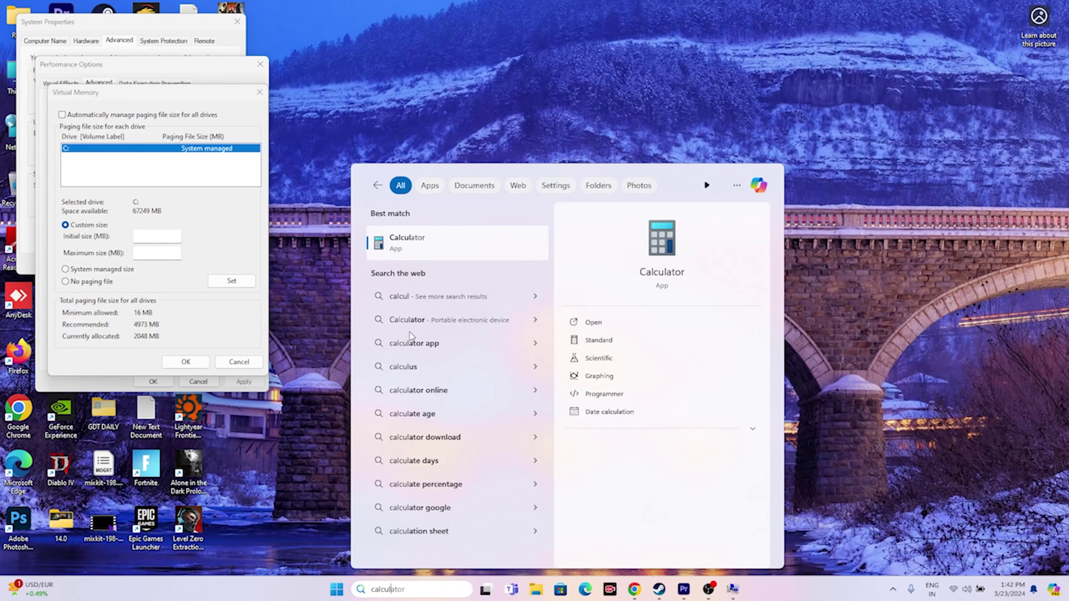
left_click(421, 240)
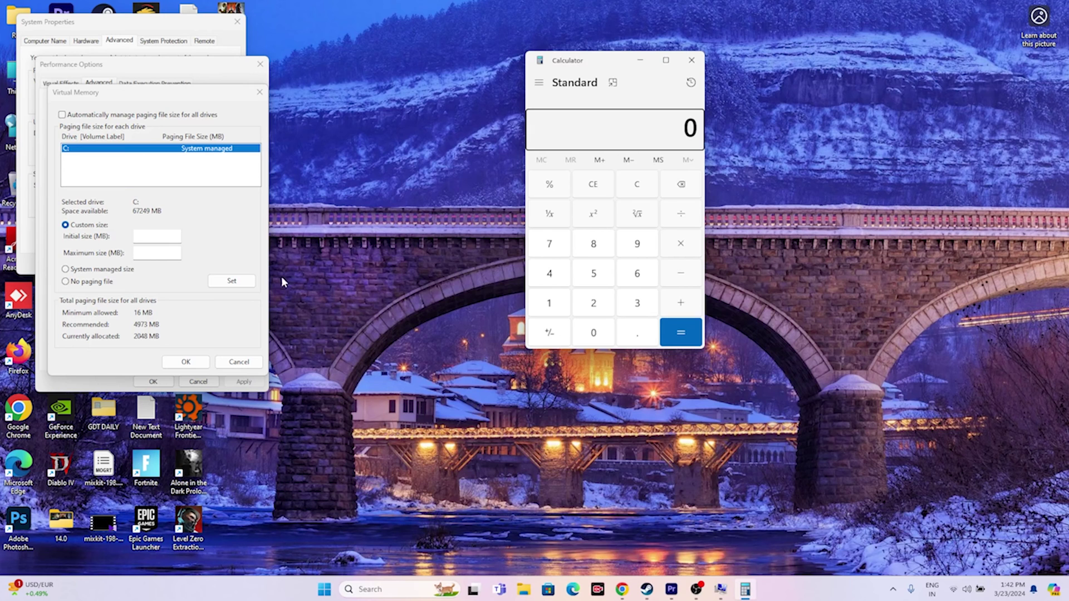
- Open the Settings app from the recent items in Windows search
left_click(379, 589)
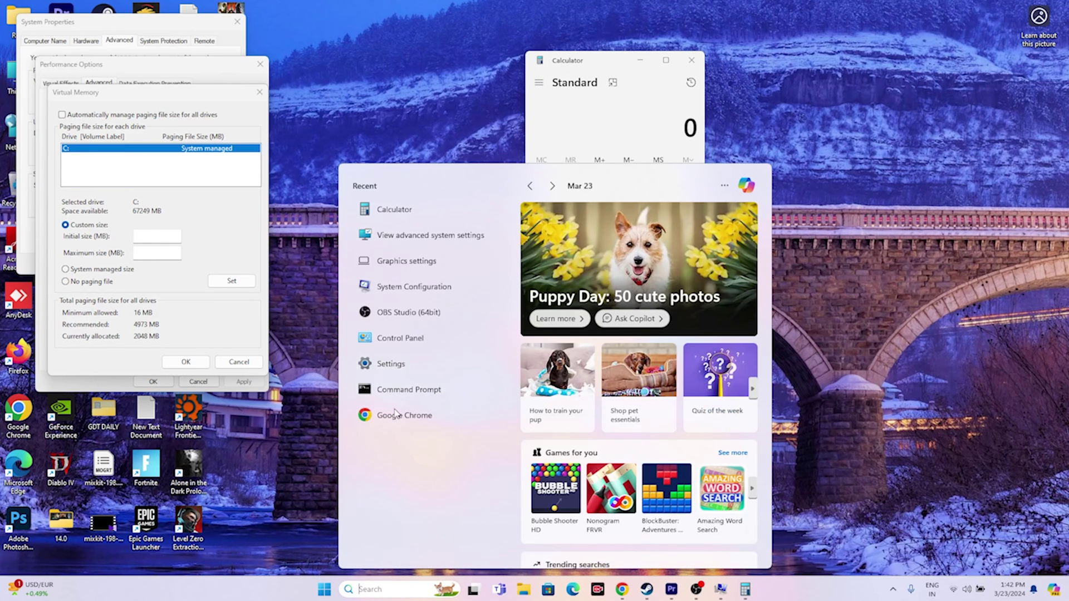
left_click(862, 388)
left_click(379, 589)
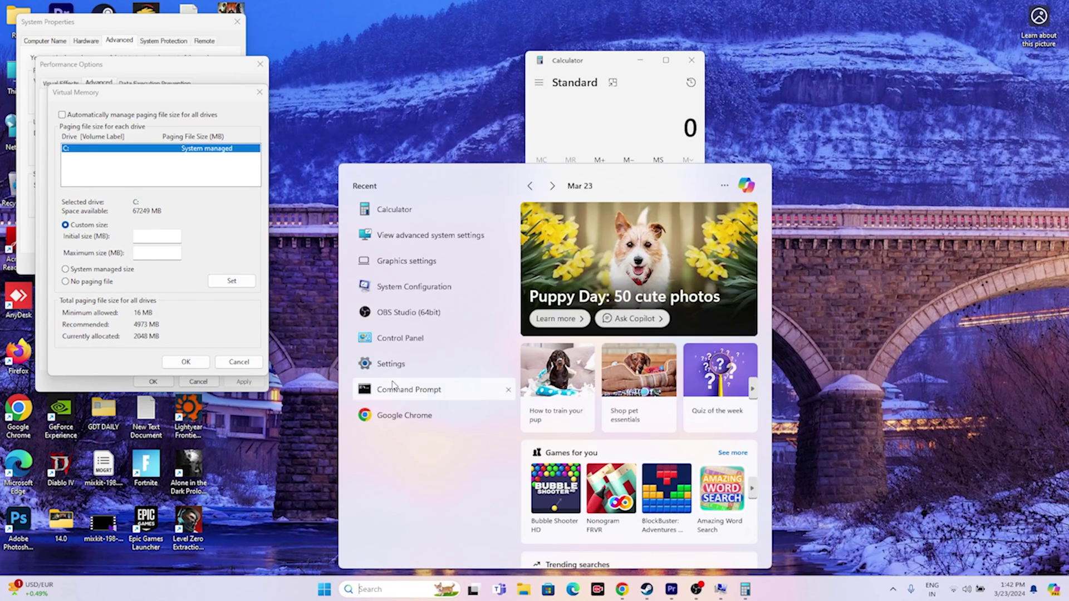
left_click(396, 368)
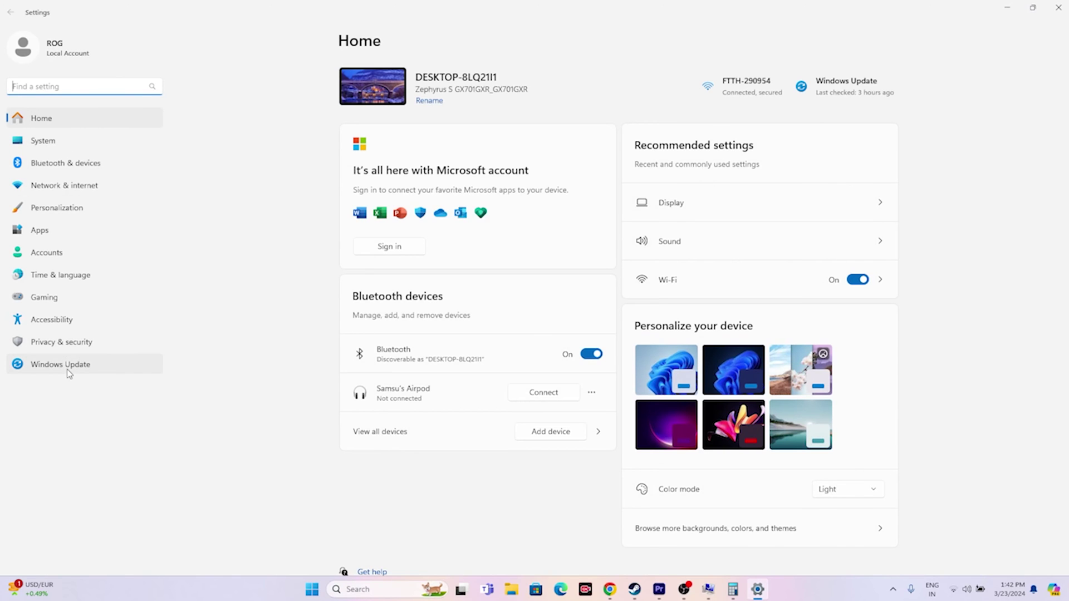
left_click(68, 370)
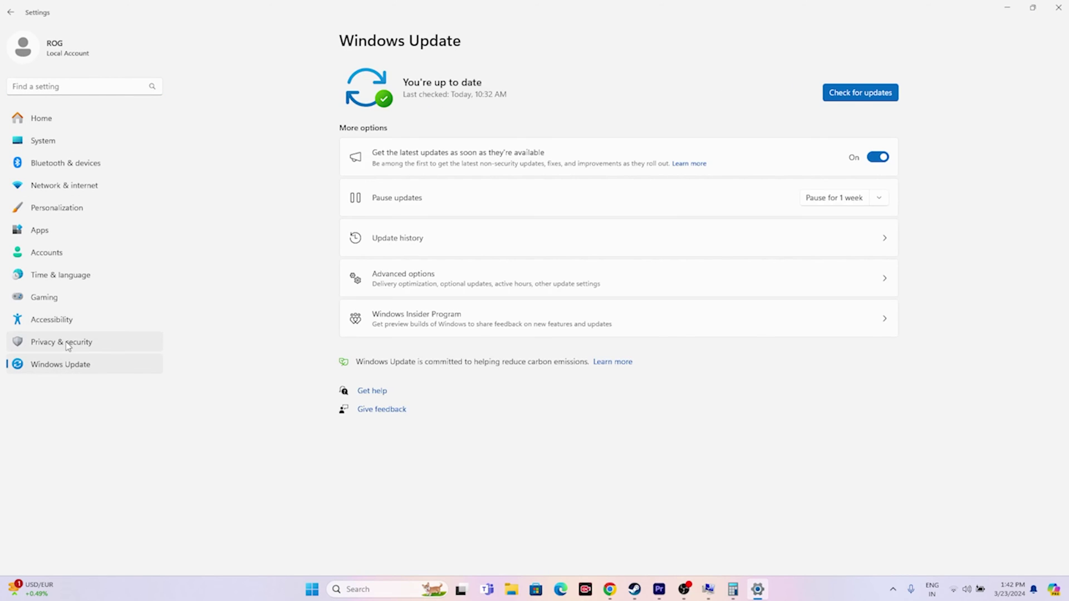
left_click(68, 345)
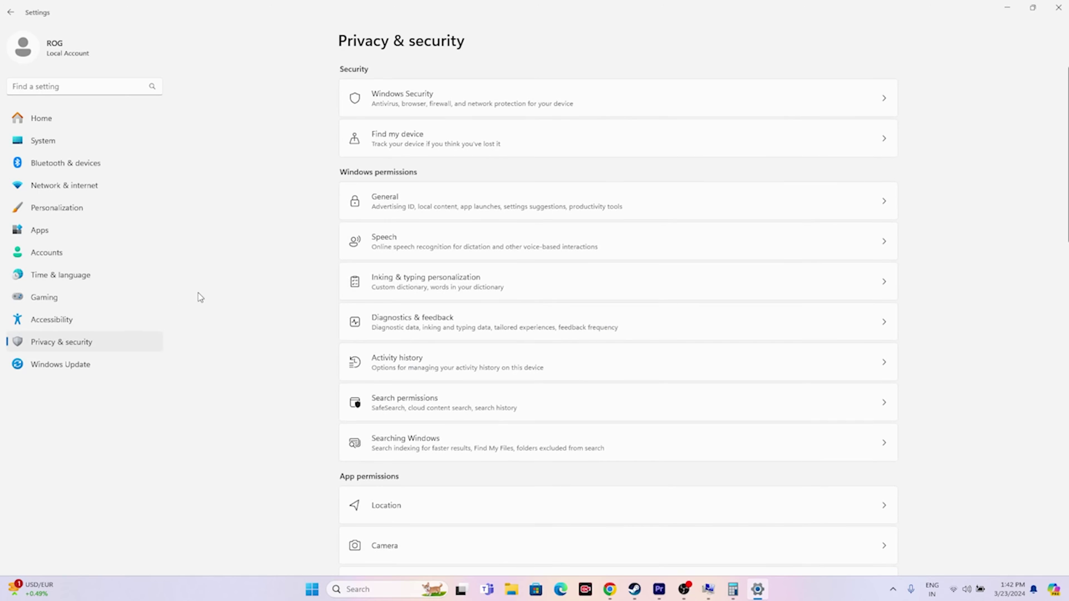
scroll(575, 305, "down", 15)
scroll(577, 306, "up", 15)
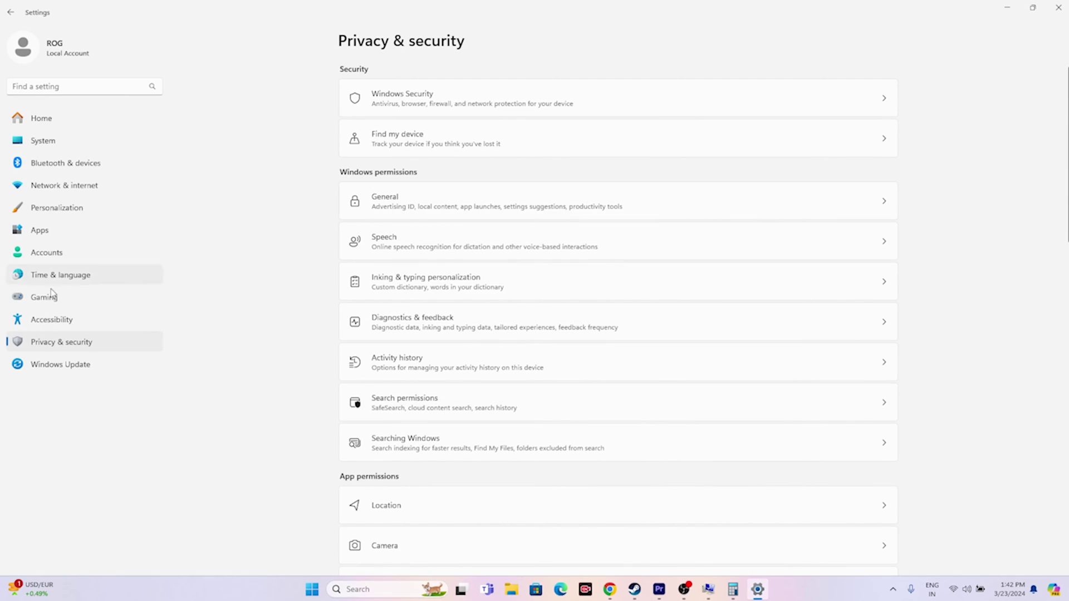
left_click(66, 277)
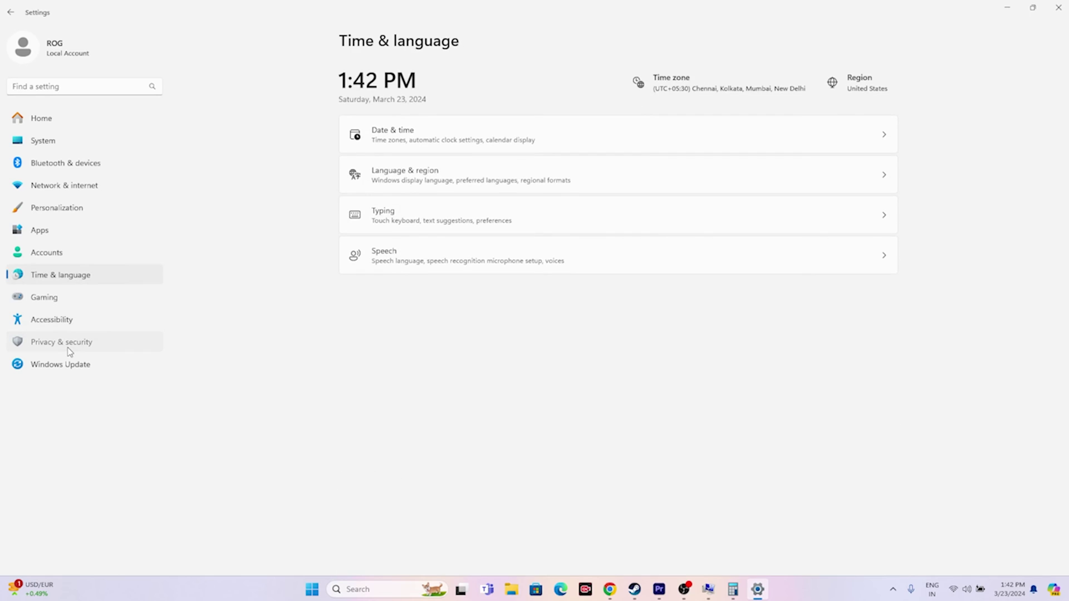
left_click(69, 344)
left_click(527, 98)
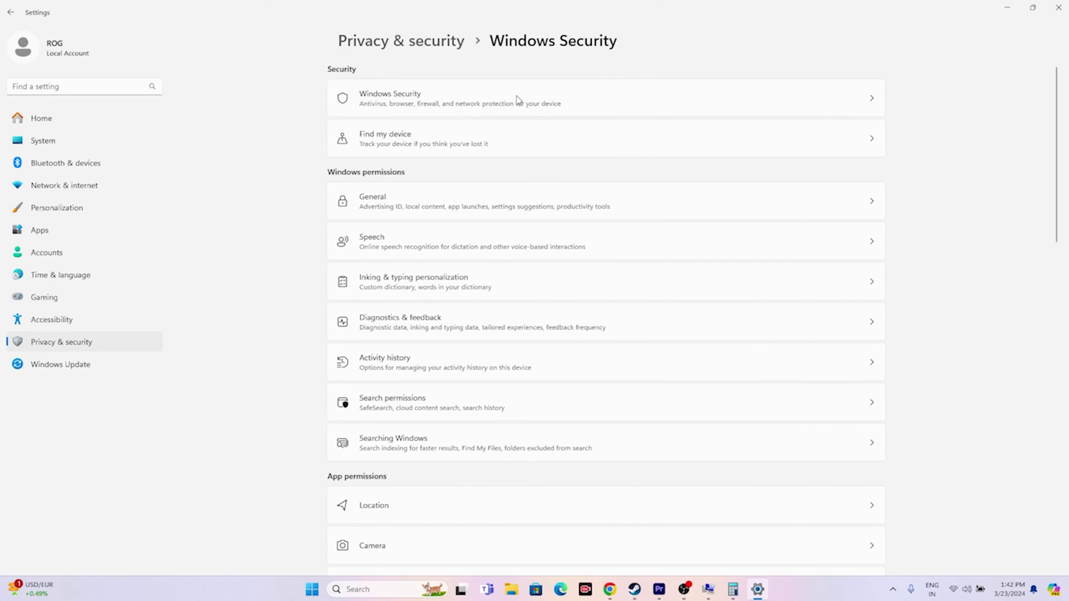
left_click(65, 125)
- Open the About page of the System settings and check the installed RAM in the device specifications
left_click(63, 143)
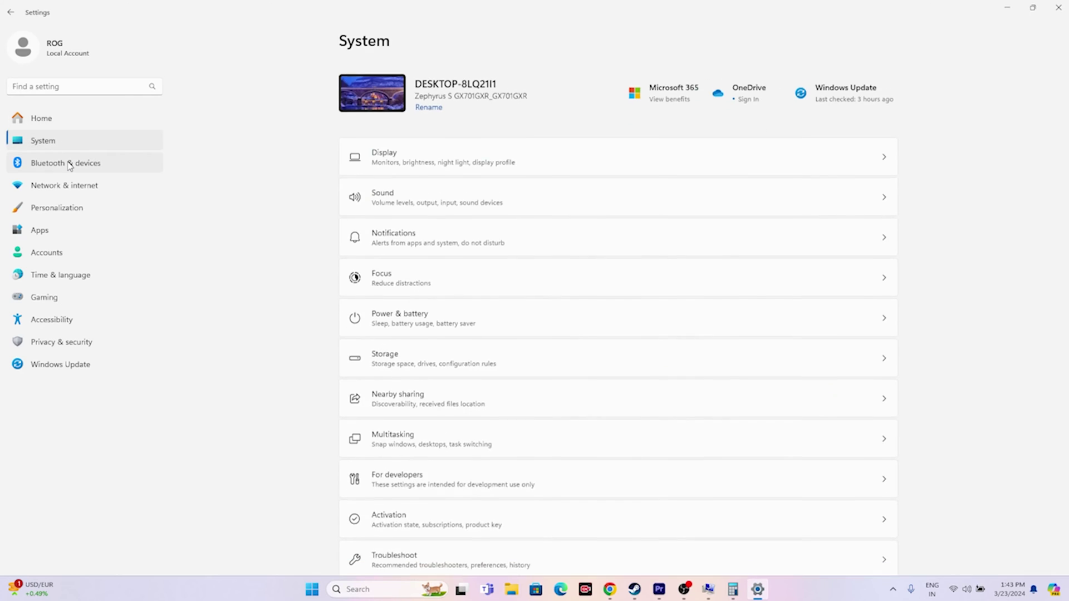
scroll(515, 214, "down", 3)
scroll(515, 215, "down", 3)
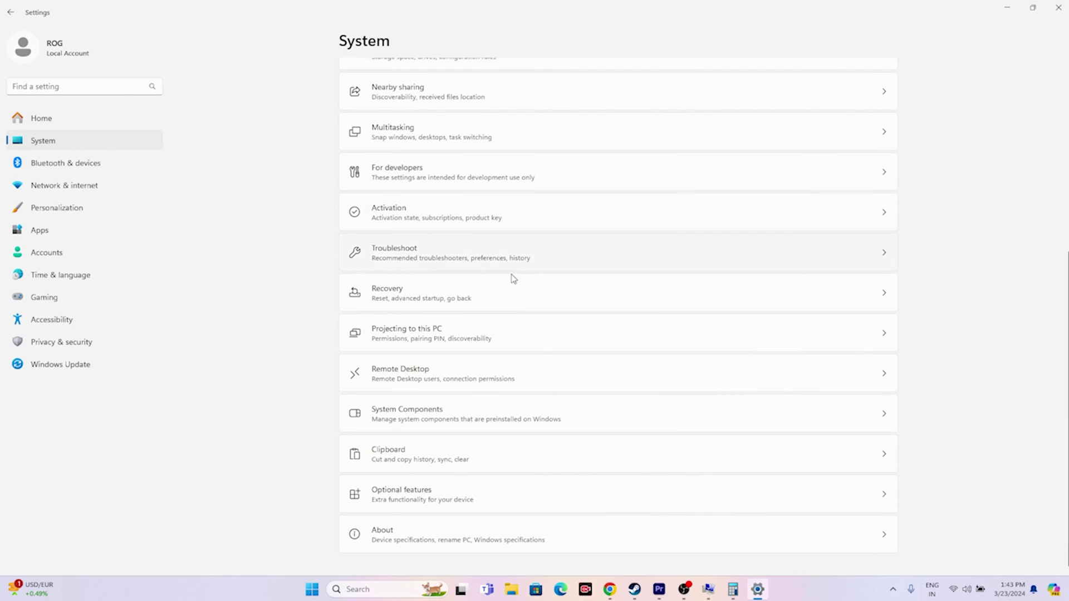
scroll(286, 389, "up", 6)
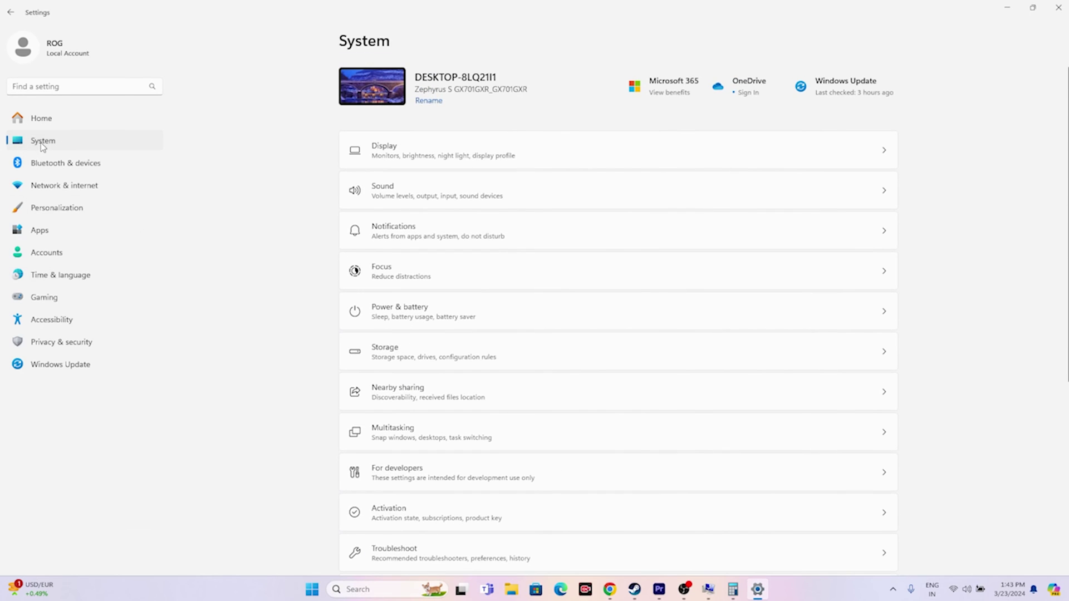
scroll(565, 218, "down", 5)
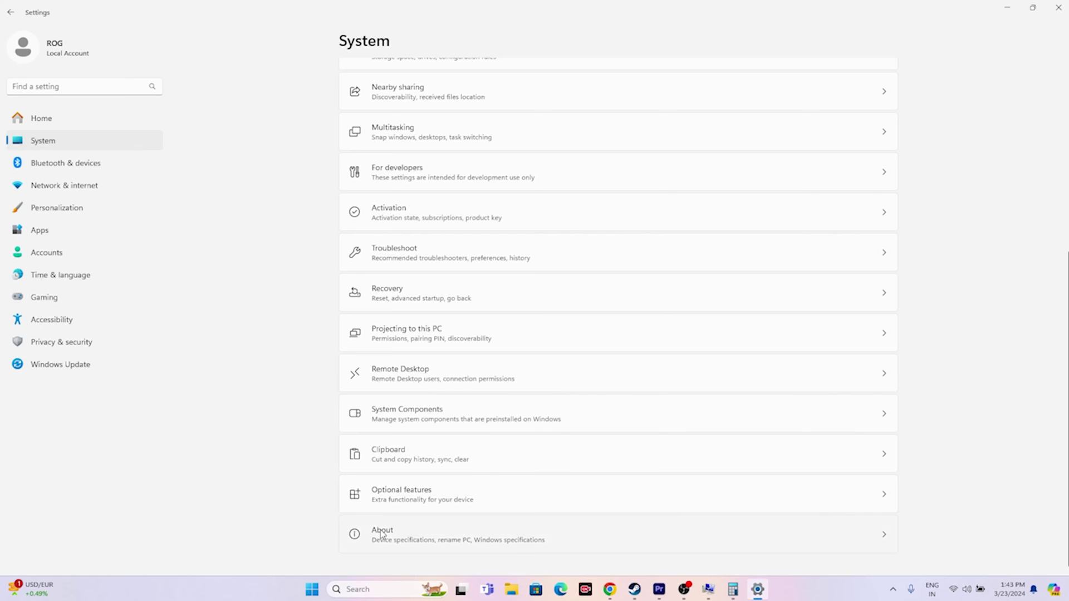
left_click(382, 533)
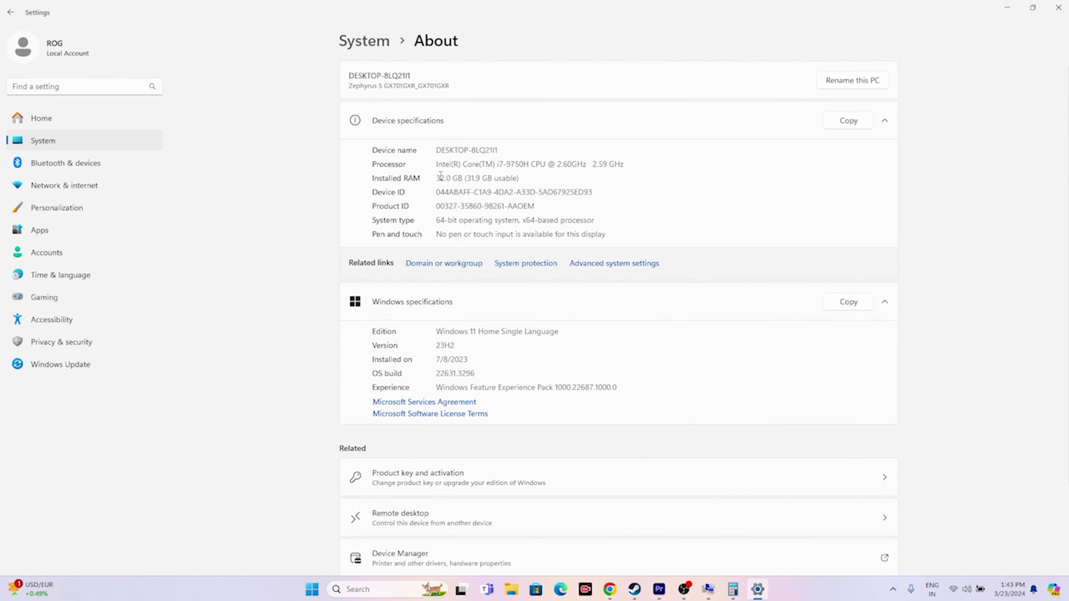
left_click_drag(440, 176, 461, 178)
left_click_drag(528, 179, 434, 180)
left_click(666, 191)
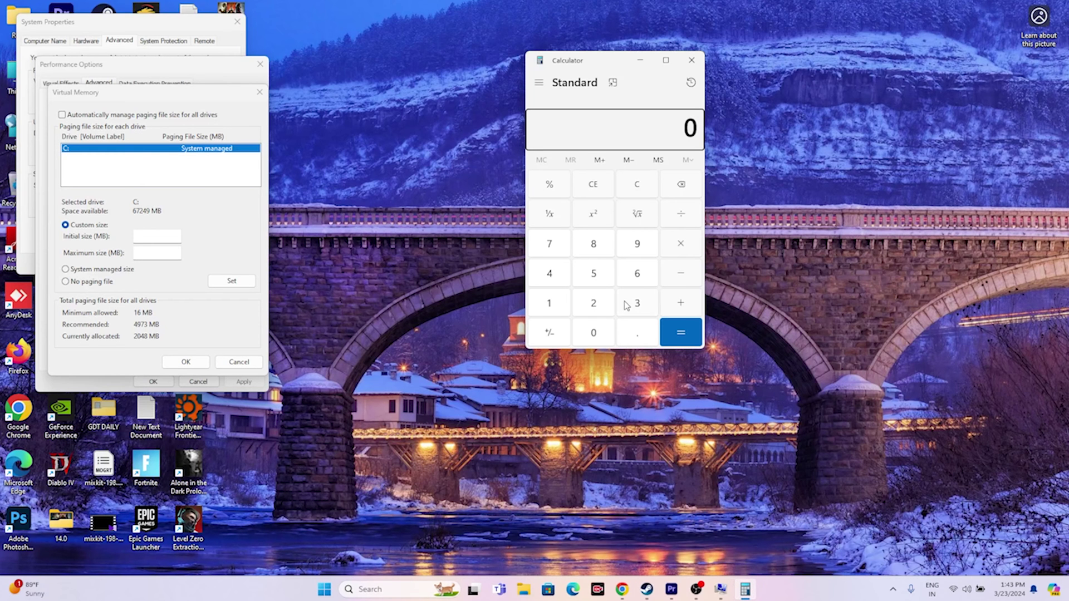
- Multiply 32 by 1024 in Calculator to convert the installed RAM from gigabytes to megabytes
left_click(627, 305)
left_click(595, 304)
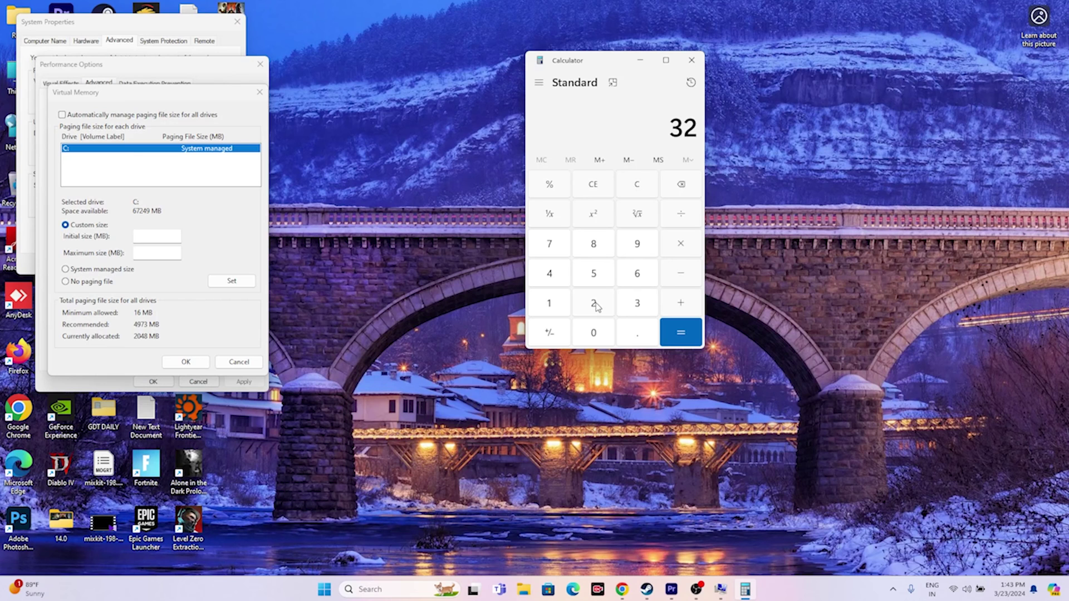
left_click(687, 255)
type("1024")
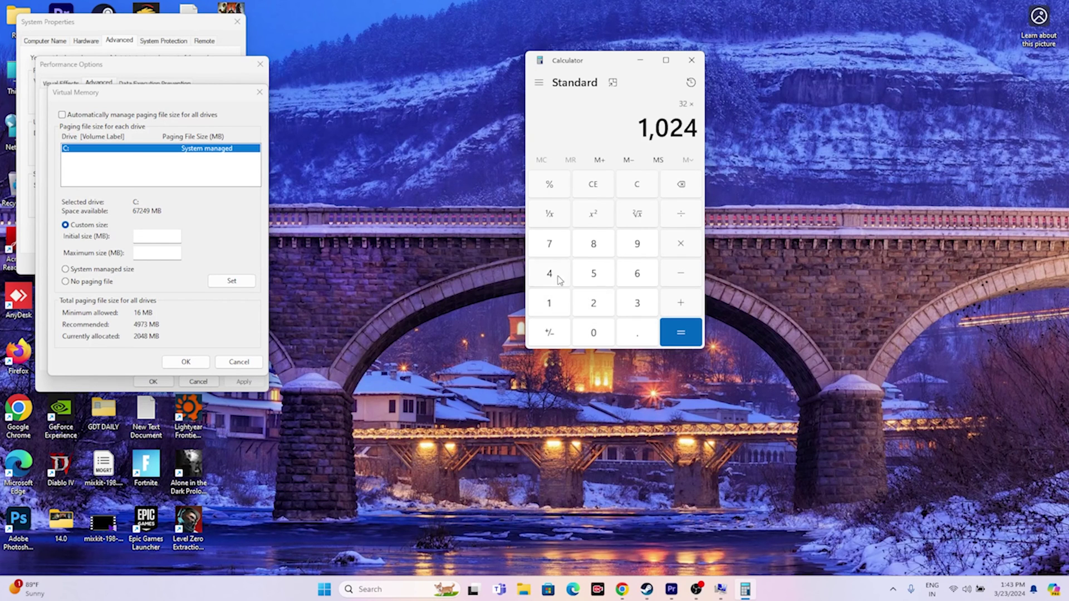
left_click(680, 332)
- Multiply the RAM size in megabytes by 1.5 and copy the product
left_click(679, 249)
left_click(555, 302)
left_click(626, 333)
left_click(596, 273)
left_click(668, 325)
mouse_move(625, 128)
left_mouse_down()
mouse_move(684, 129)
mouse_move(624, 129)
left_mouse_up()
right_click(641, 130)
left_click(665, 141)
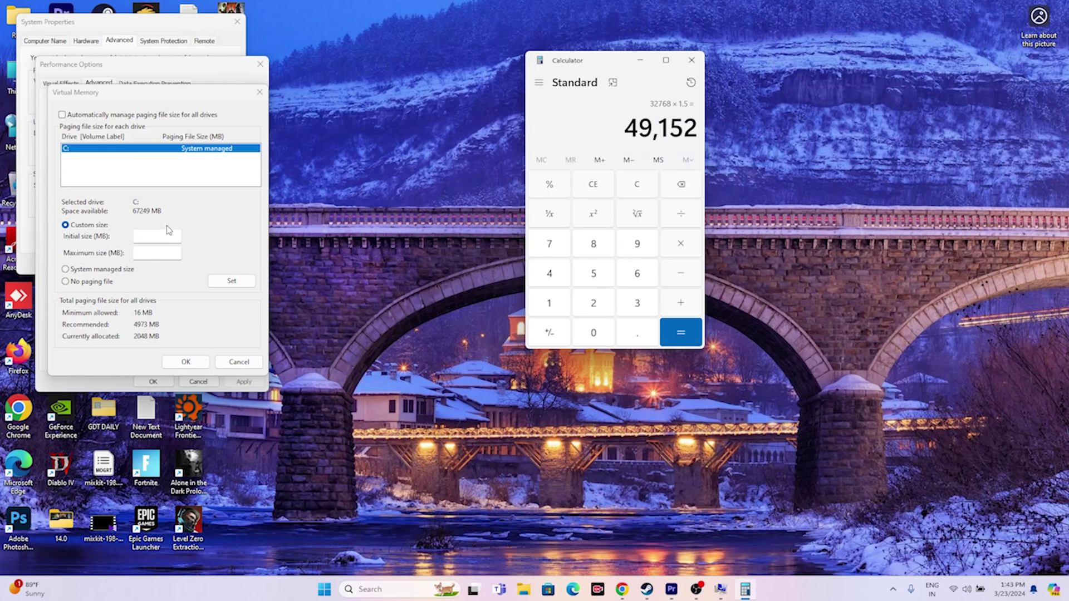
- Paste 49,152 MB as the initial size of drive C's paging file and move on to the maximum size
right_click(156, 234)
left_click(173, 283)
key("Tab")
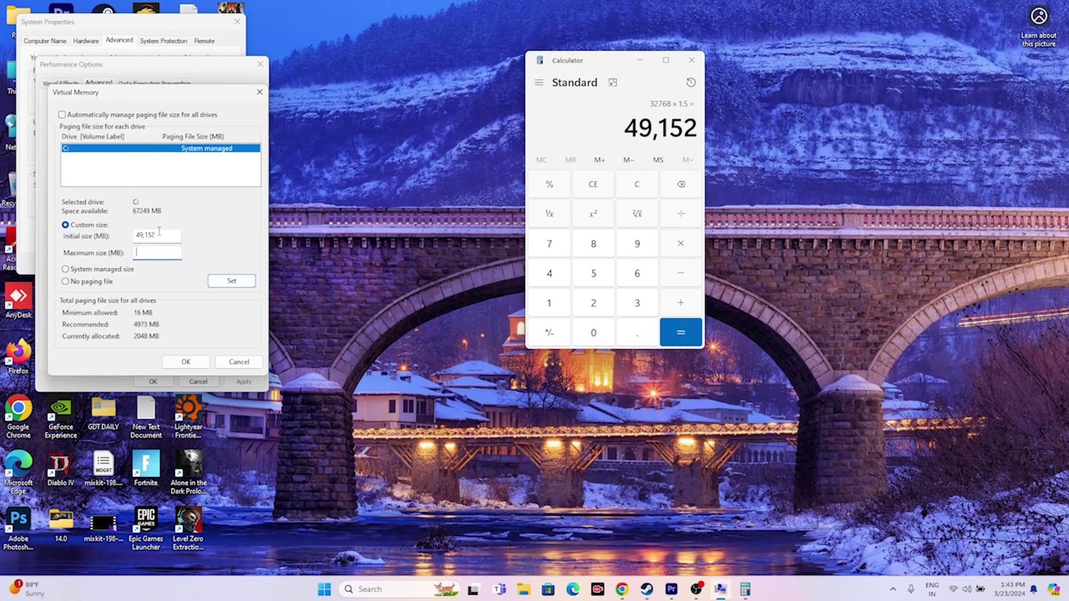
- Clear the calculation and compute 32 times 1024 again as the basis for the maximum size
left_click(600, 180)
left_click(637, 303)
left_click(593, 302)
left_click(680, 243)
left_click(549, 303)
left_click(594, 333)
left_click(593, 303)
left_click(549, 273)
left_click(680, 332)
- Multiply the RAM size in megabytes by 3 and copy the product
left_click(684, 253)
left_click(637, 306)
left_click(680, 331)
left_click_drag(624, 128, 690, 129)
right_click(690, 129)
left_click(709, 141)
- Paste 98,304 MB as the paging file's maximum size and accept the virtual memory settings
right_click(161, 253)
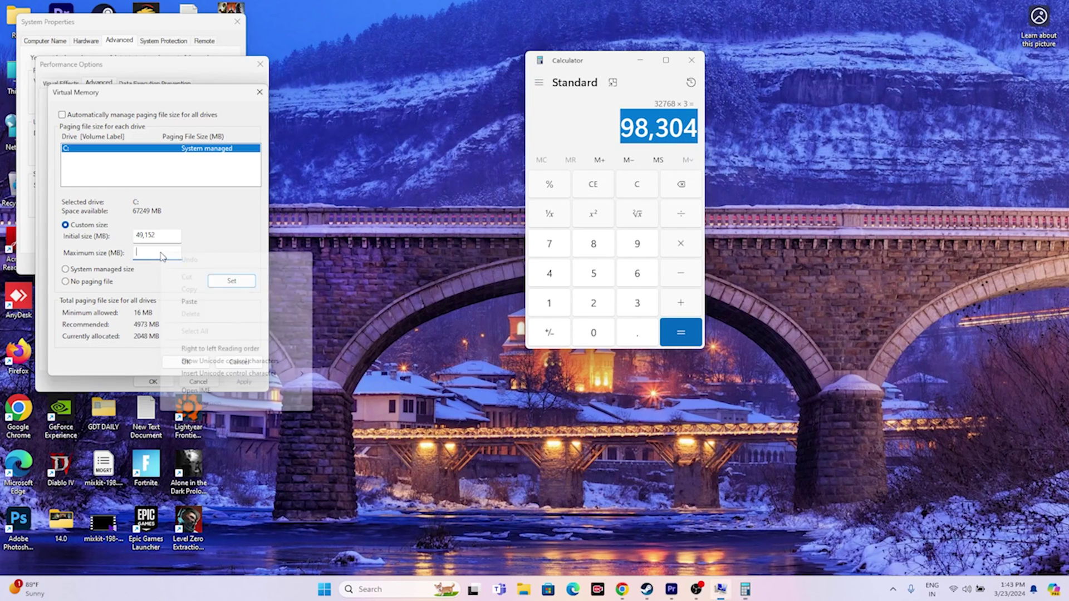
left_click(190, 290)
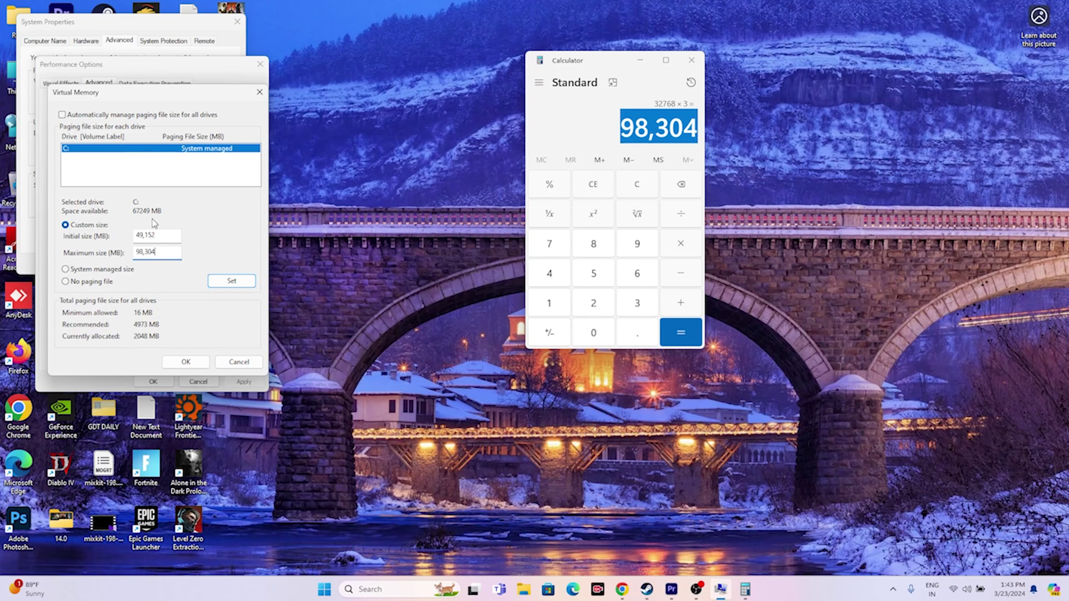
left_click(174, 365)
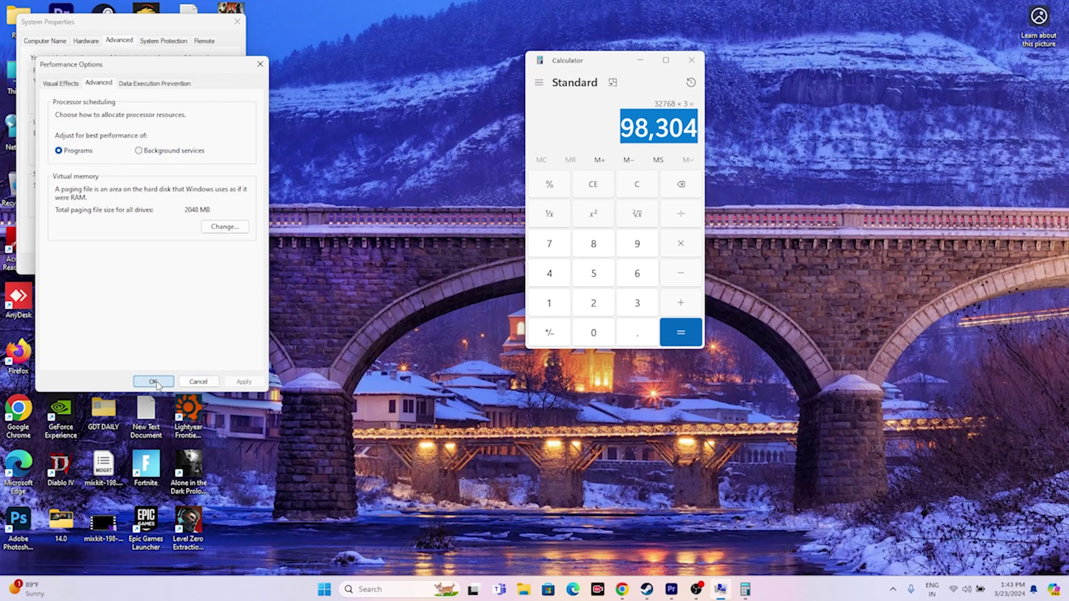
- Accept the remaining performance options and system properties dialogs, and close Calculator
left_click(153, 381)
left_click(131, 260)
left_click(690, 61)
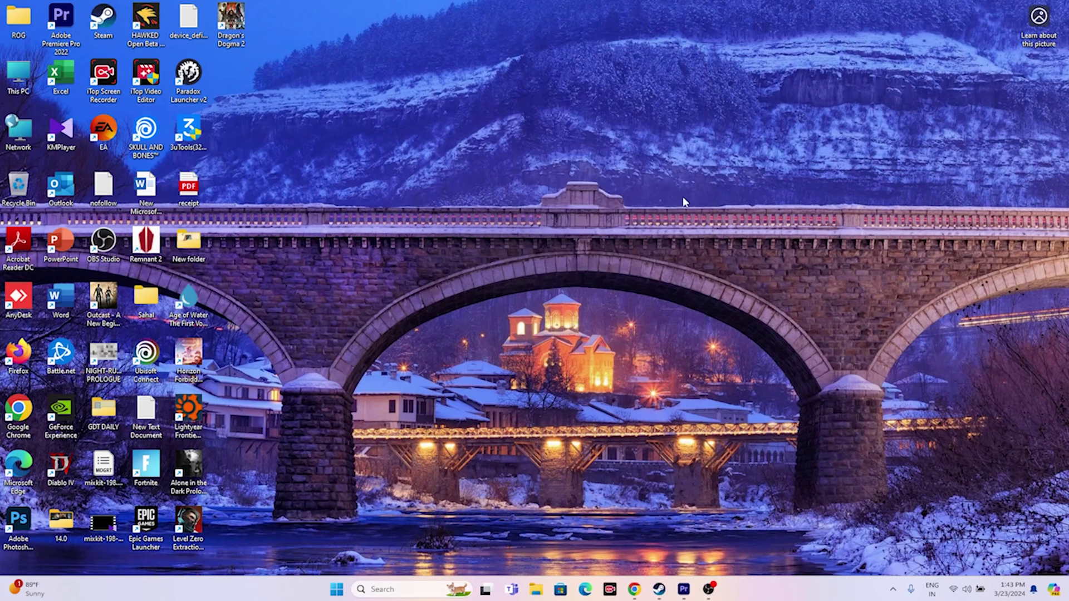
left_click(671, 589)
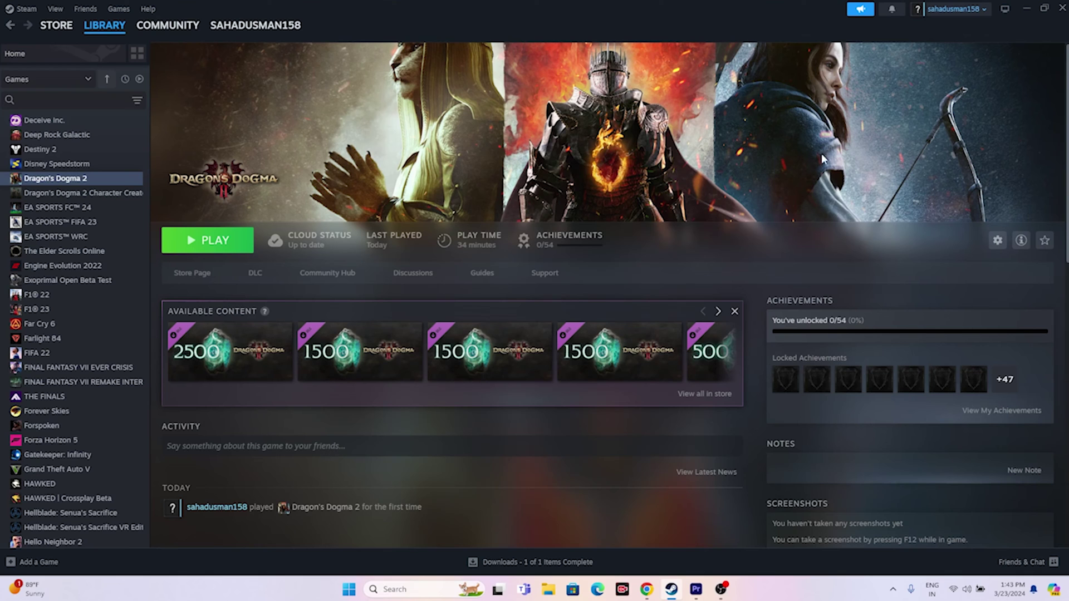
left_click(1024, 9)
- Open Settings, check the Windows Update status, and close Settings again
left_click(412, 589)
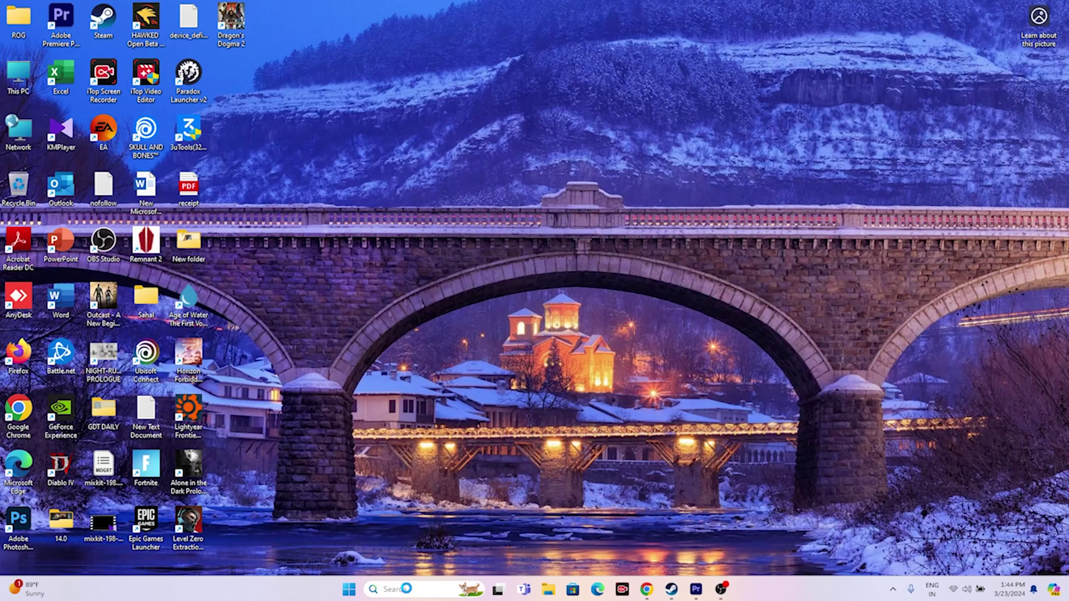
left_click(413, 364)
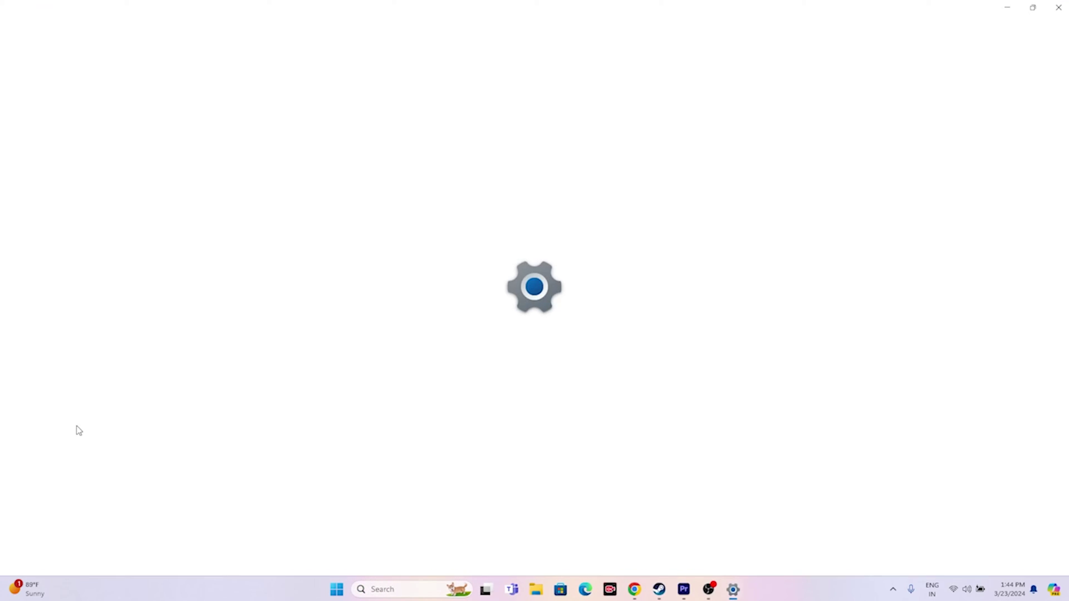
left_click(81, 363)
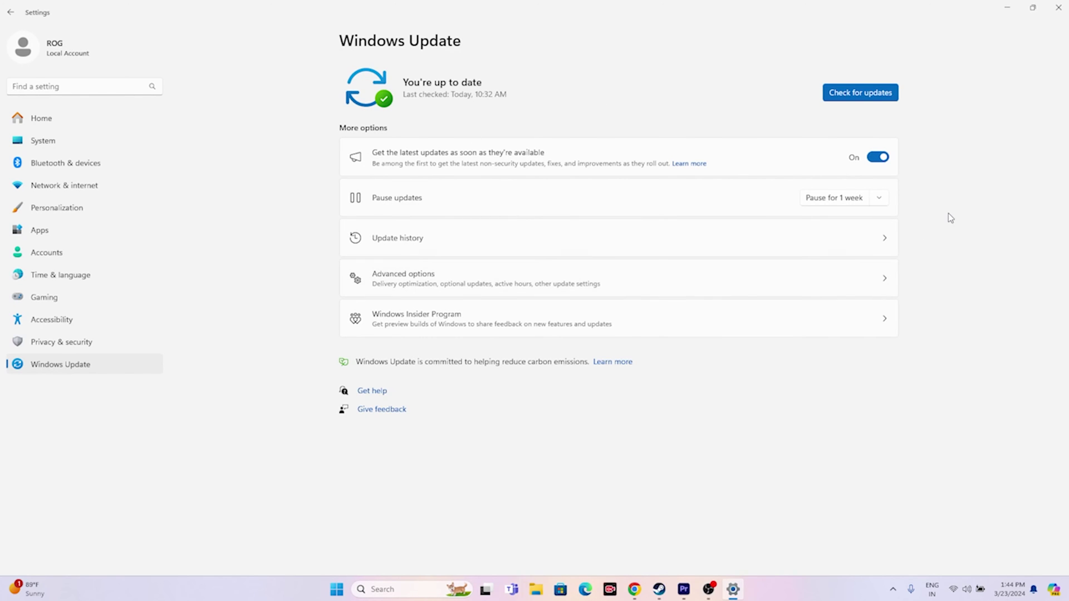
left_click(1058, 8)
left_click(673, 591)
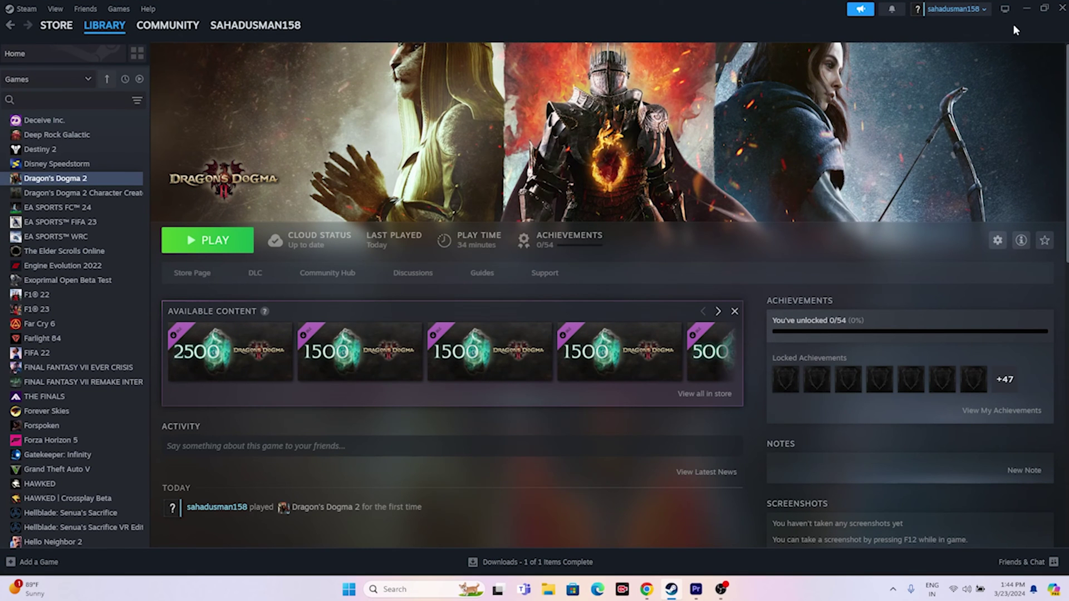
left_click(1026, 8)
- Switch to NVIDIA's GeForce Drivers page in Chrome, decline its push notifications and view the manual driver search form
left_click(646, 589)
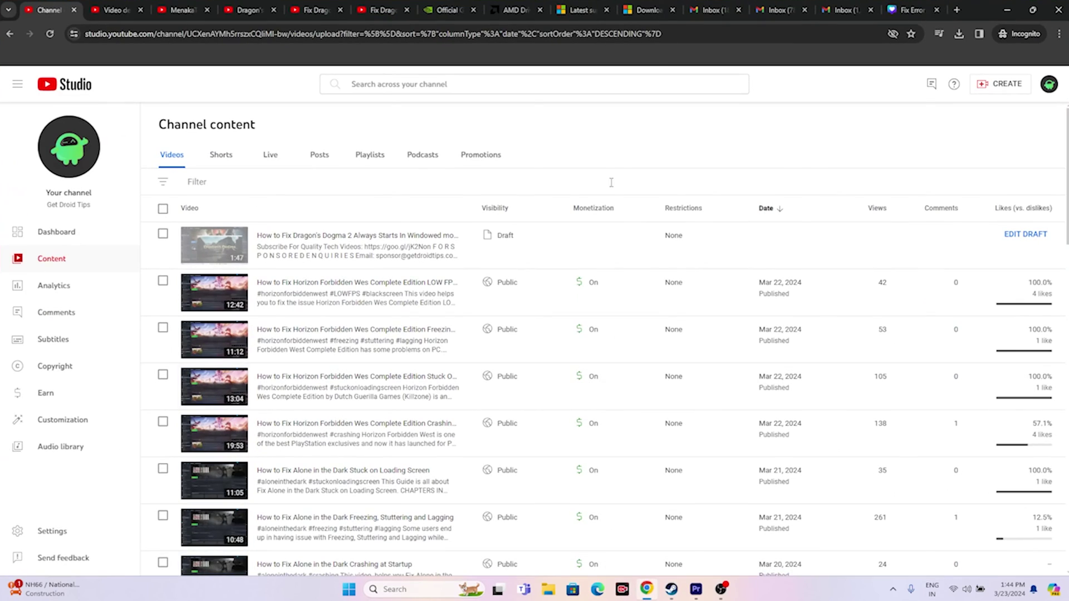
left_click(447, 9)
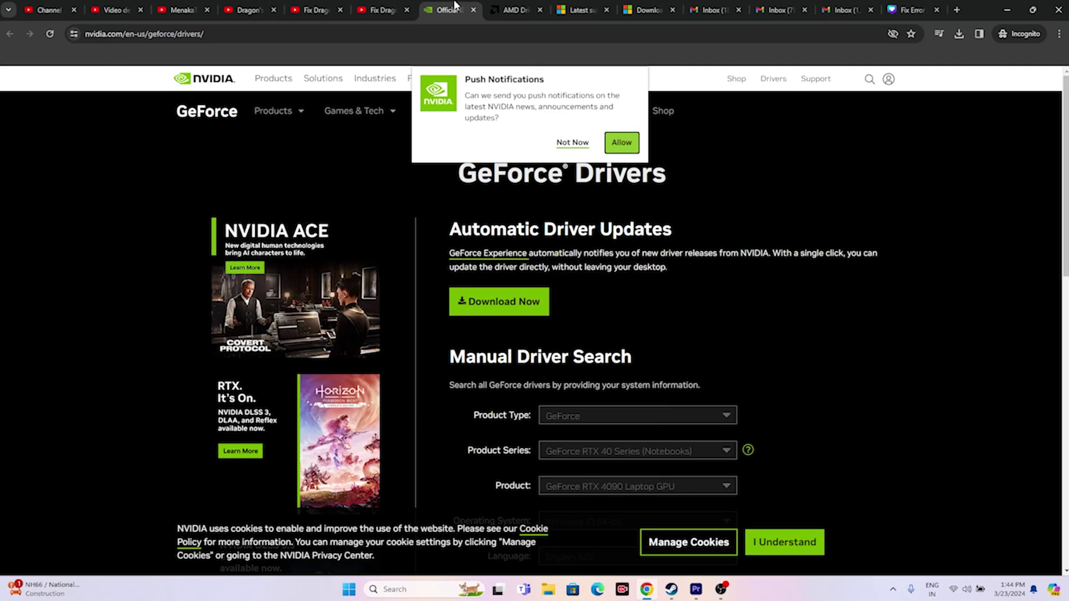
left_click(565, 144)
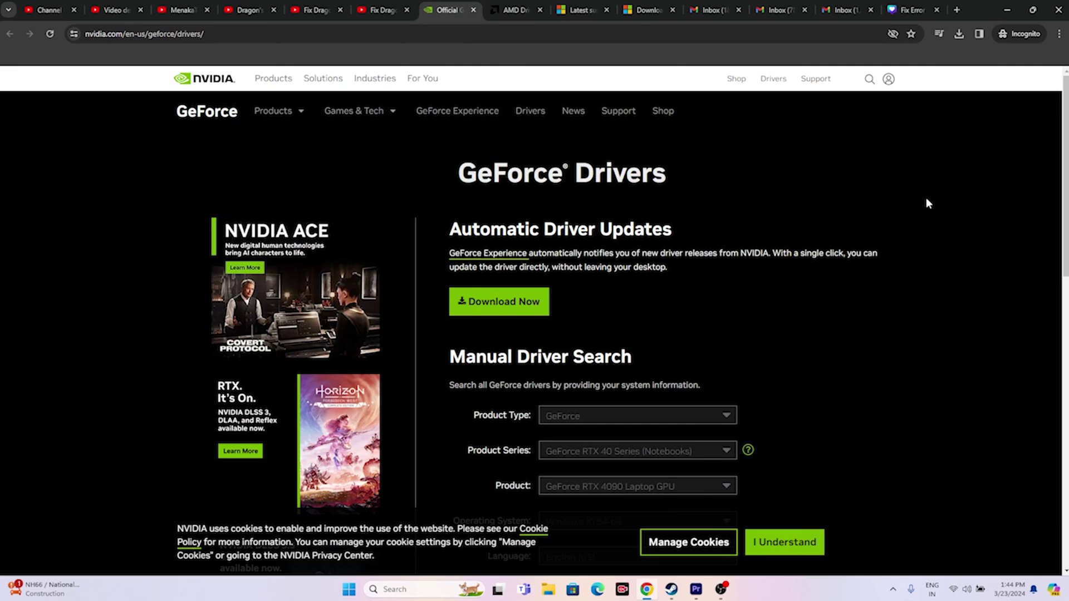
scroll(926, 198, "down", 3)
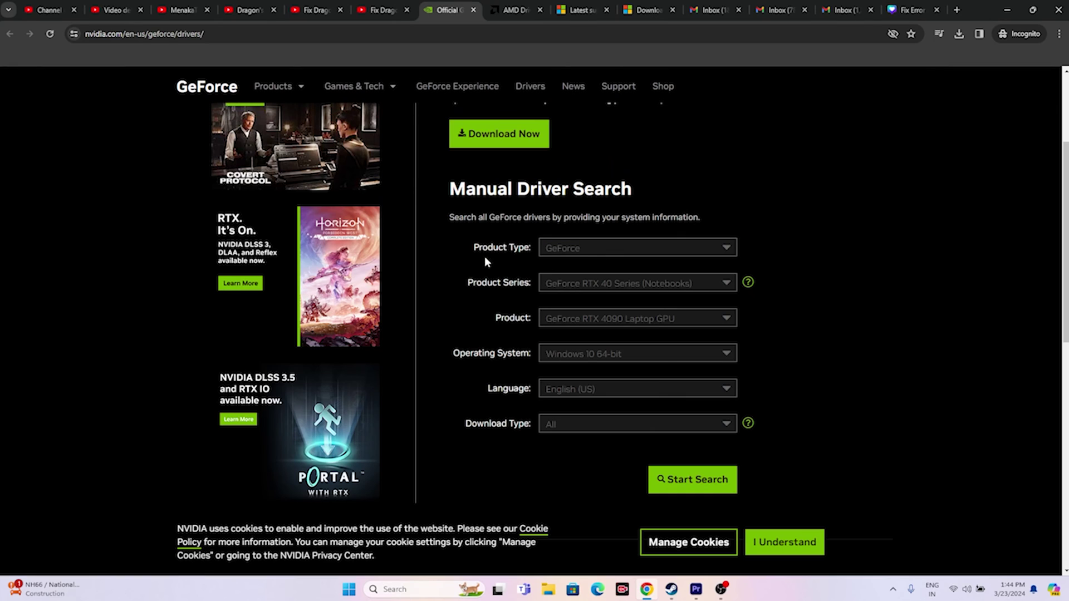
- Select GeForce, GeForce RTX 40 Series (Notebooks) and GeForce RTX 4090 Laptop GPU in the manual driver search form
left_click_drag(467, 283, 527, 285)
left_click_drag(495, 318, 514, 319)
left_click_drag(463, 359, 529, 390)
left_click(574, 248)
left_click(579, 266)
left_click(585, 283)
left_click(600, 301)
left_click(598, 320)
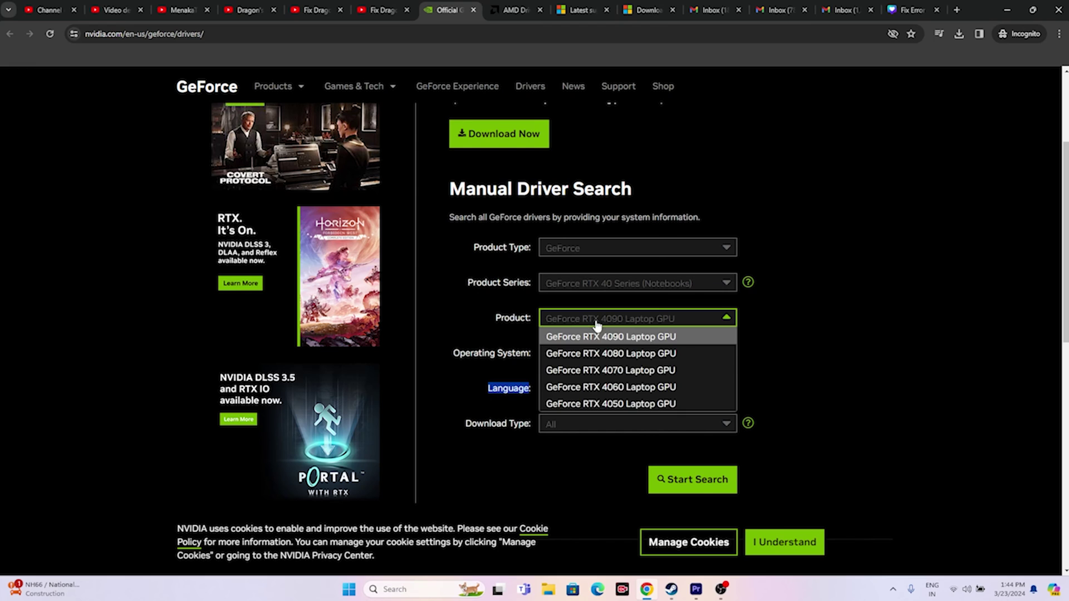
left_click(599, 335)
- Set the driver search's operating system to Windows 11 and start the search
left_click(598, 353)
left_click(586, 387)
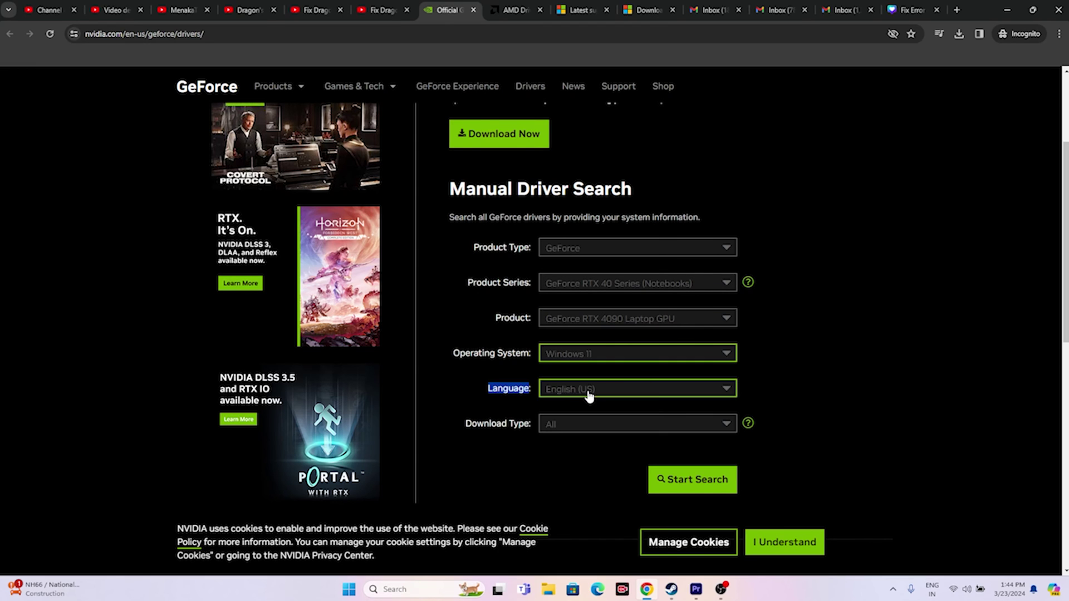
scroll(739, 406, "down", 2)
left_click(686, 365)
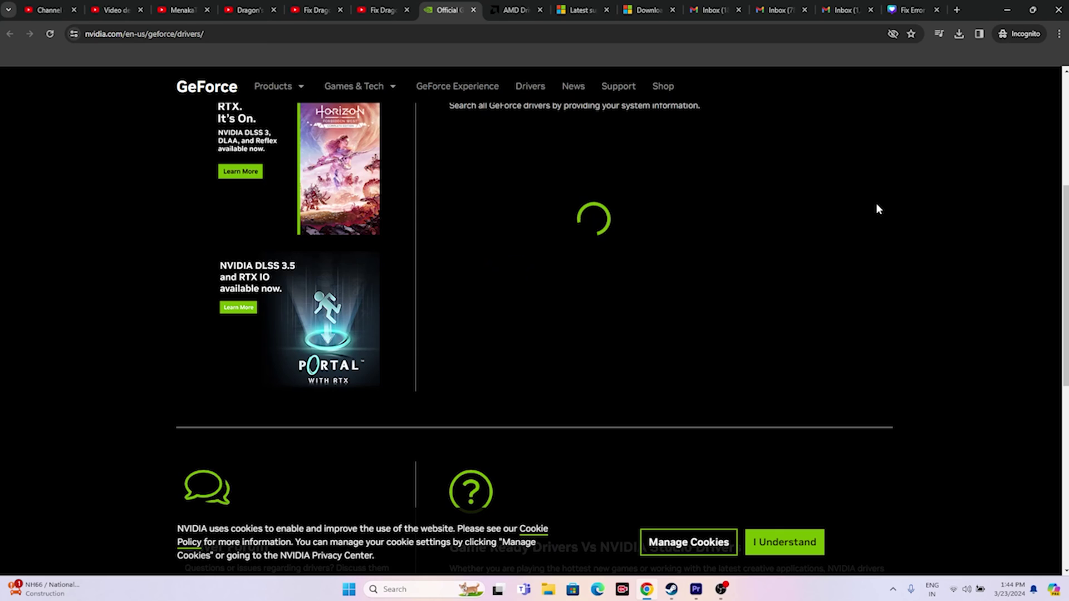
- Examine the driver results, checking the version and release date of the first NVIDIA Studio Driver
scroll(867, 176, "down", 3)
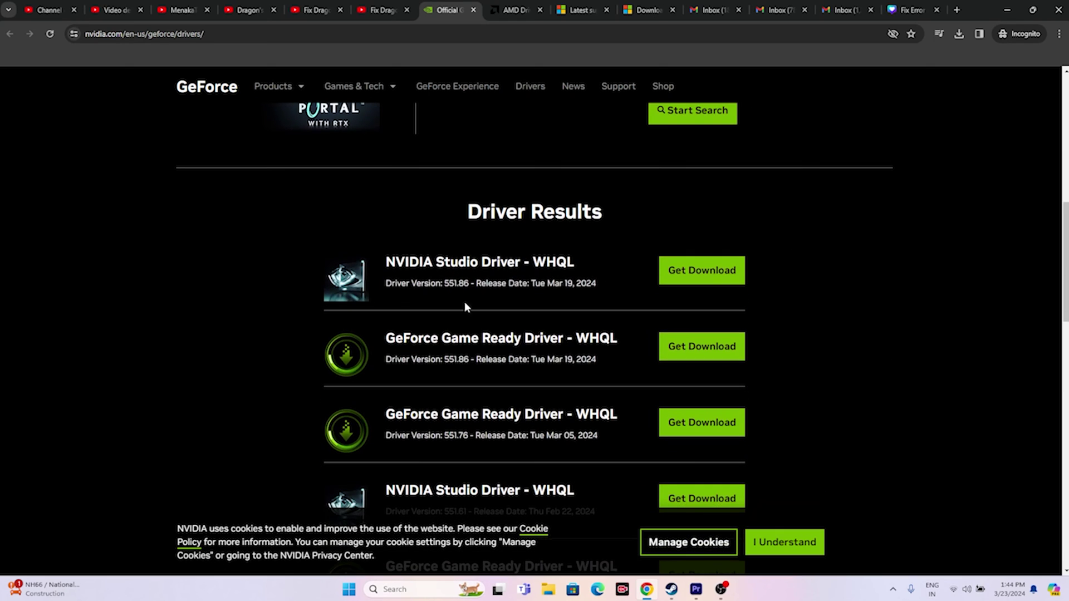
left_click_drag(382, 239, 591, 389)
left_click(887, 319)
left_click_drag(445, 285, 468, 286)
left_click_drag(562, 285, 596, 283)
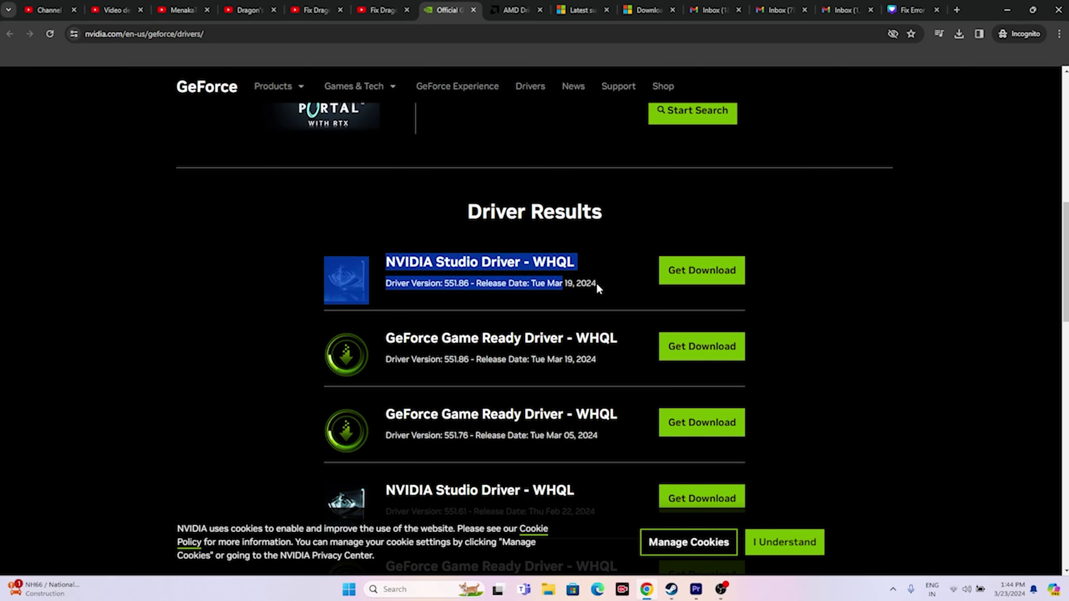
left_click(917, 290)
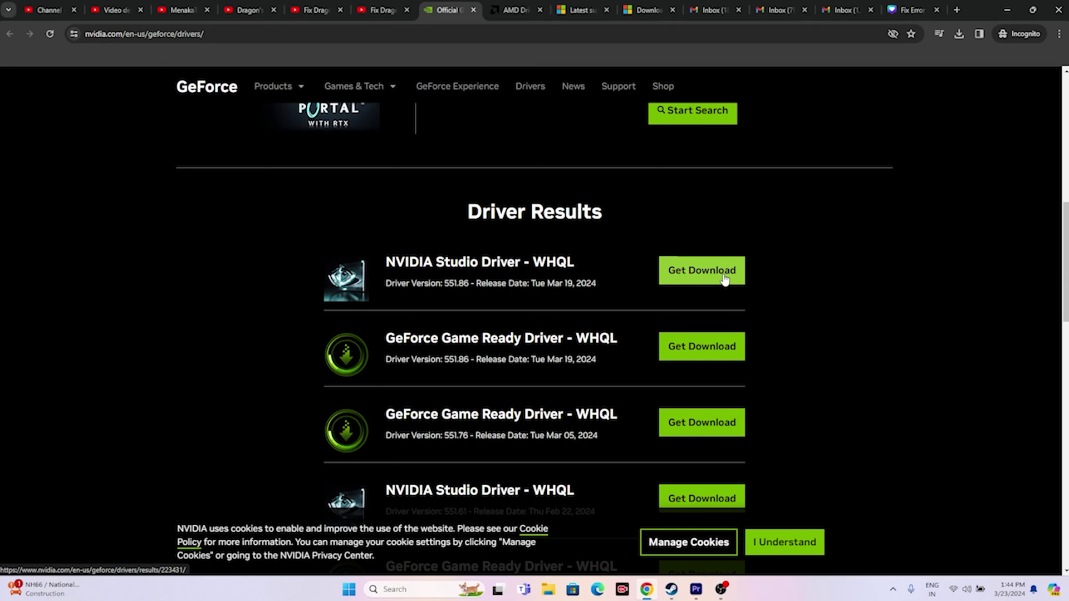
- On AMD's support page, select Graphics, AMD Radeon RX 7000S Series and the RX 7600S, and submit to open its drivers page
left_click(517, 10)
scroll(403, 263, "down", 5)
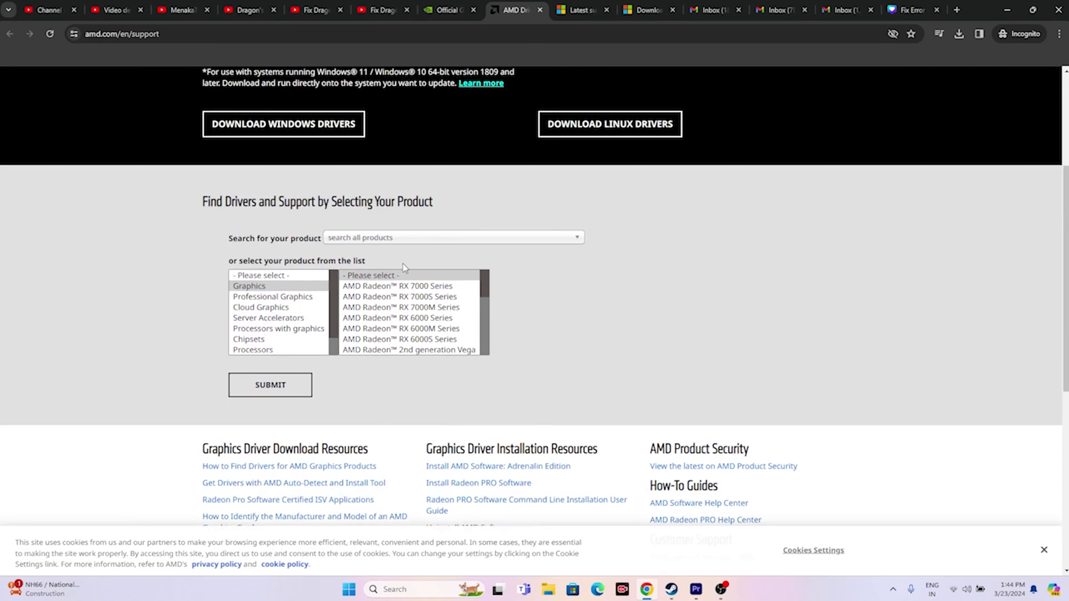
left_click(261, 211)
left_click(348, 221)
left_click(521, 212)
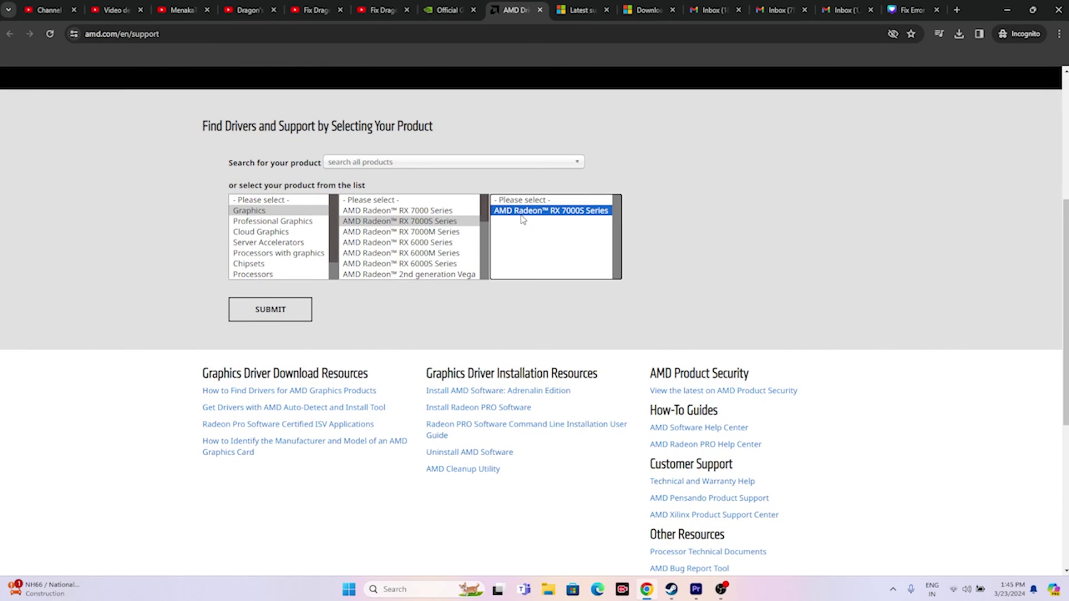
left_click(637, 223)
left_click(304, 316)
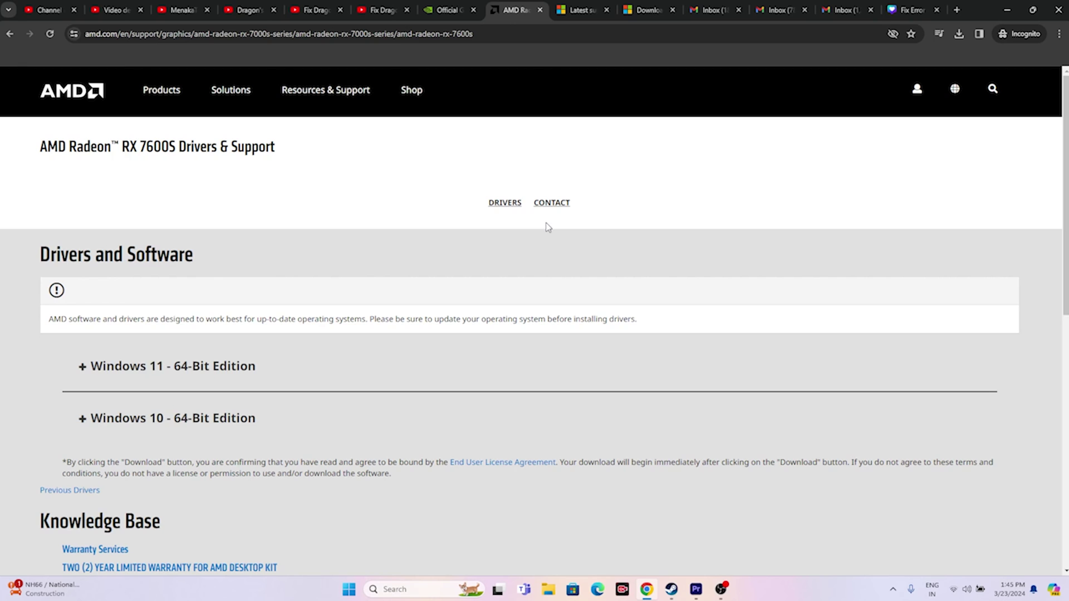
- Switch to Microsoft's Visual C++ Redistributable page and find the X64 link for the latest version
left_click(583, 8)
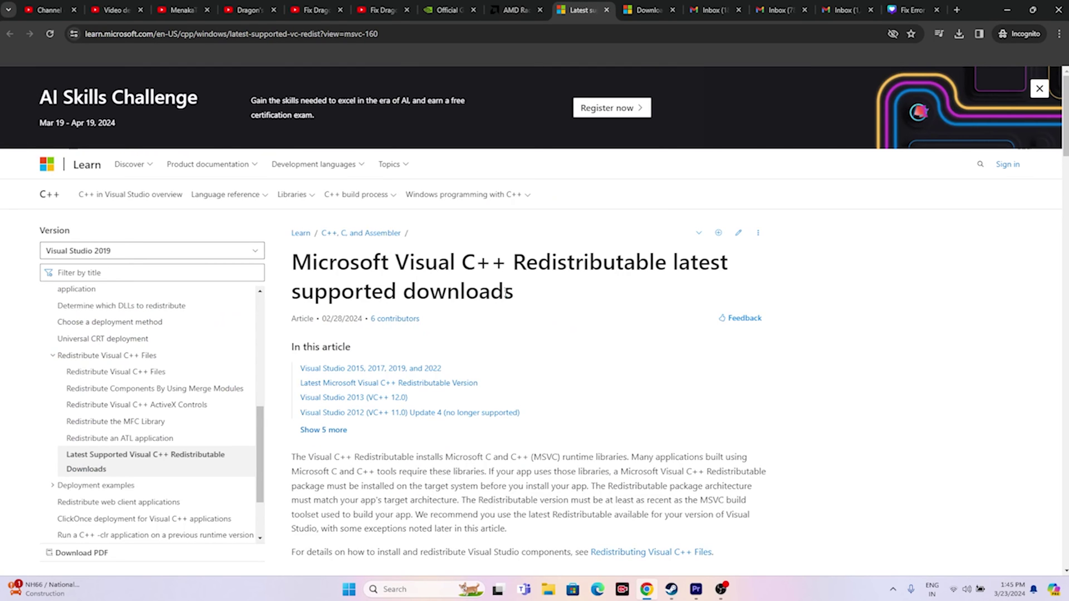
left_click_drag(506, 291, 294, 274)
scroll(544, 281, "down", 9)
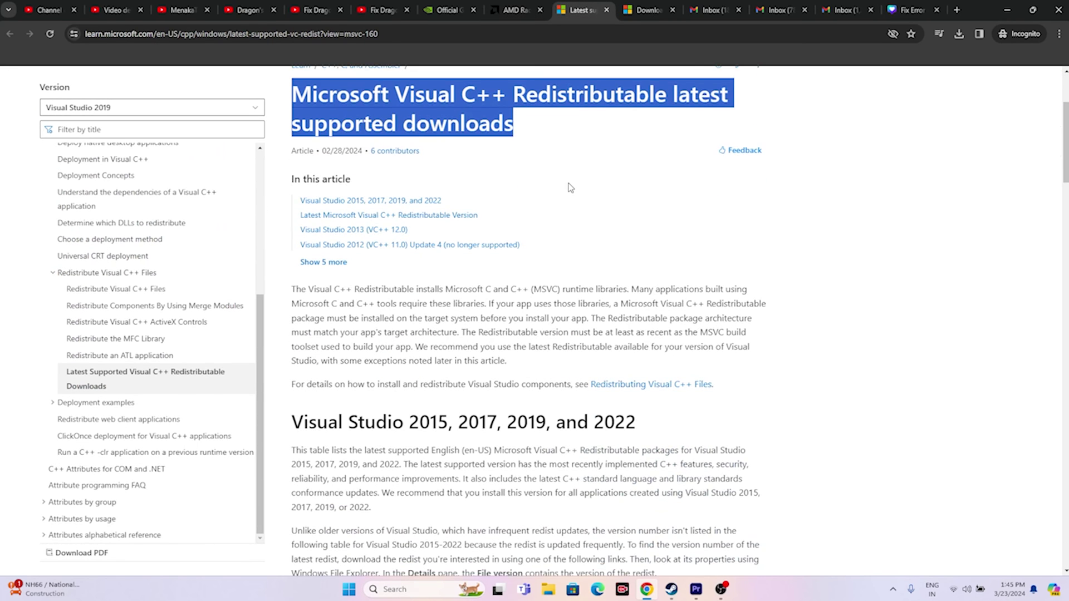
scroll(570, 187, "down", 2)
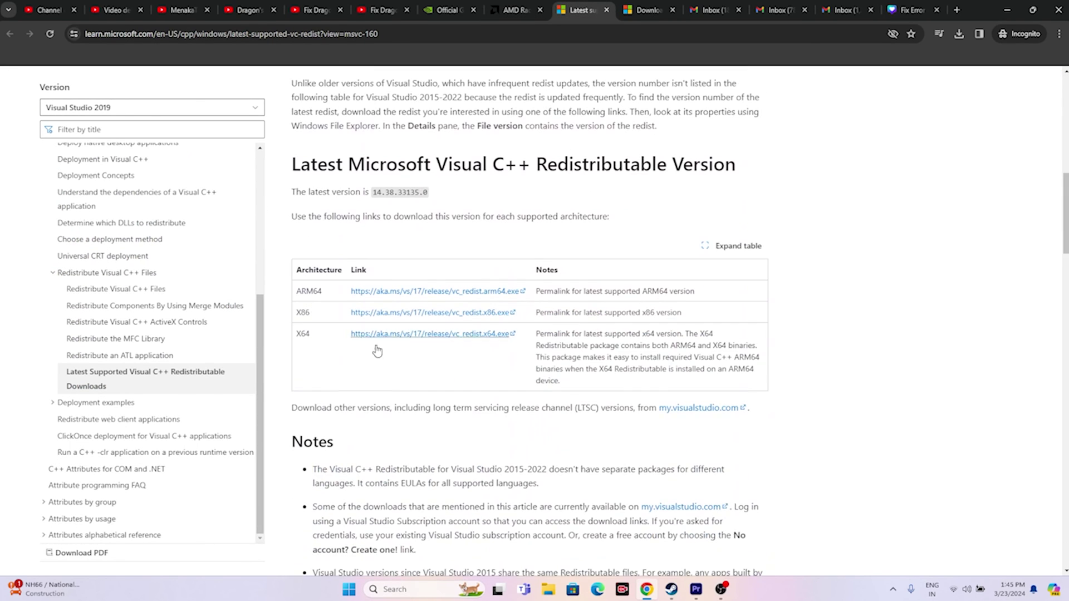
double_click(298, 334)
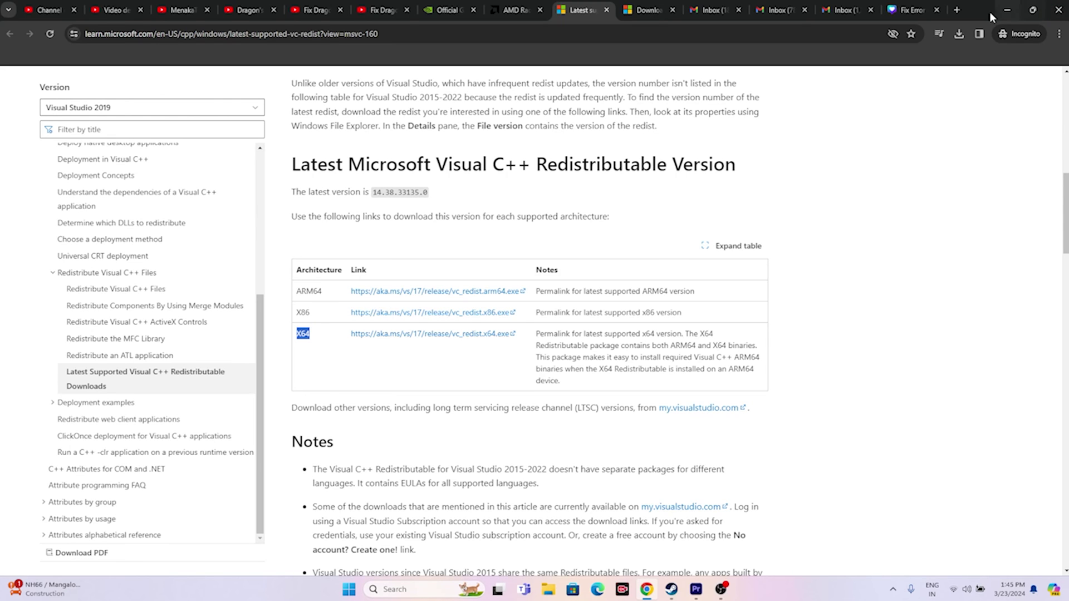
- Minimise Chrome, check the system type on the System About page in Settings, and close Settings
left_click(1007, 10)
left_click(423, 589)
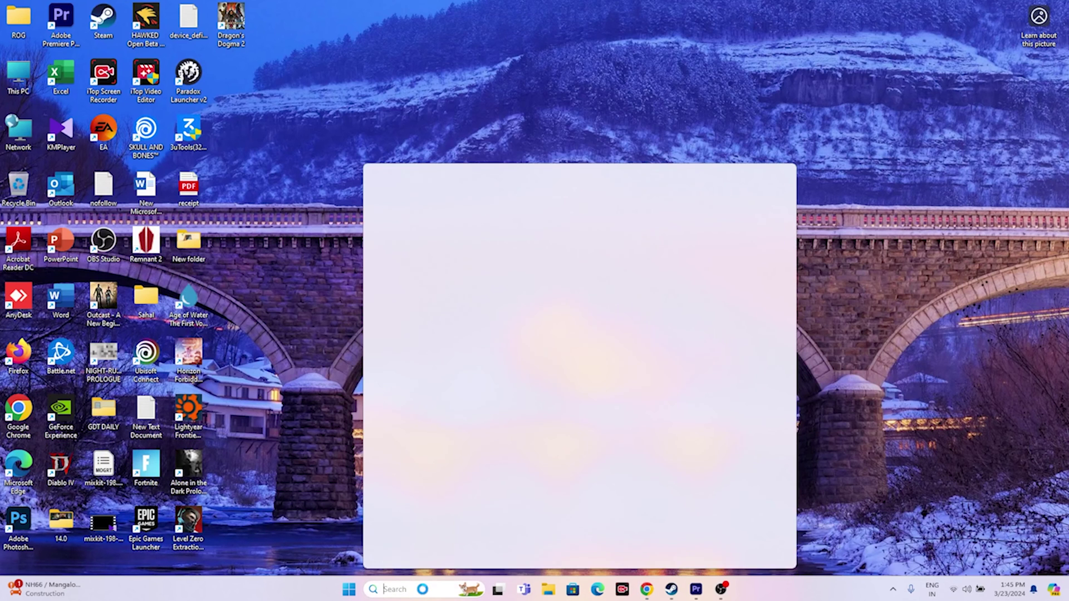
left_click(419, 364)
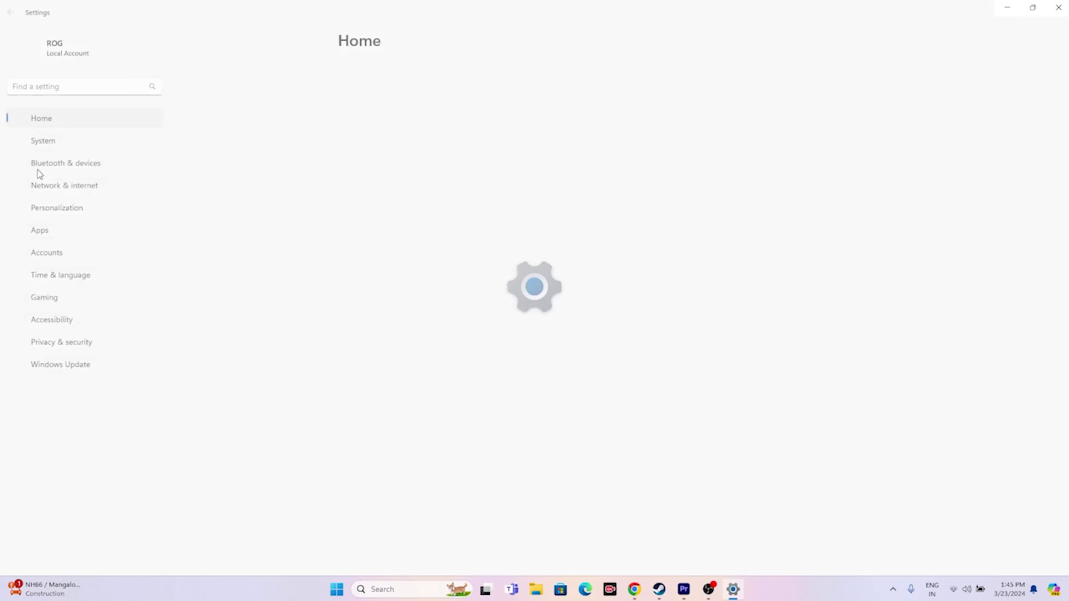
left_click(53, 140)
scroll(477, 417, "down", 5)
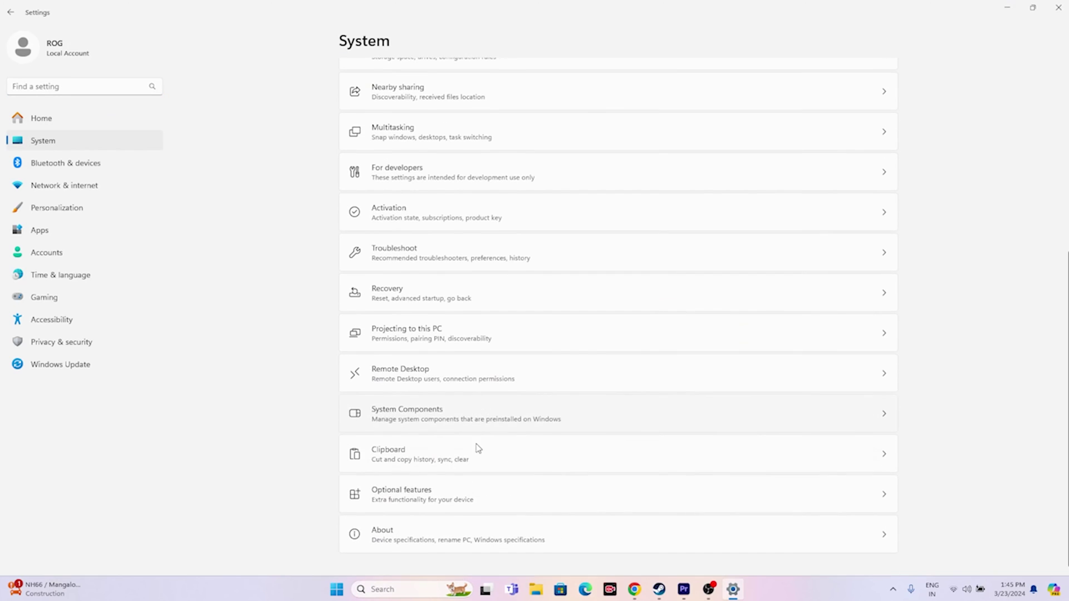
left_click(413, 530)
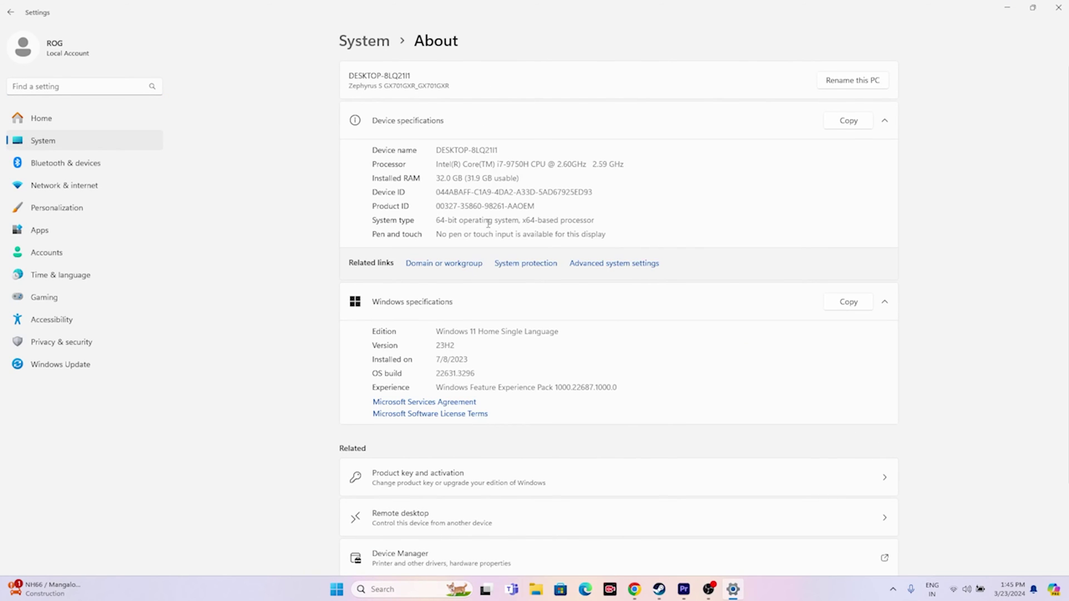
left_click_drag(608, 225, 431, 223)
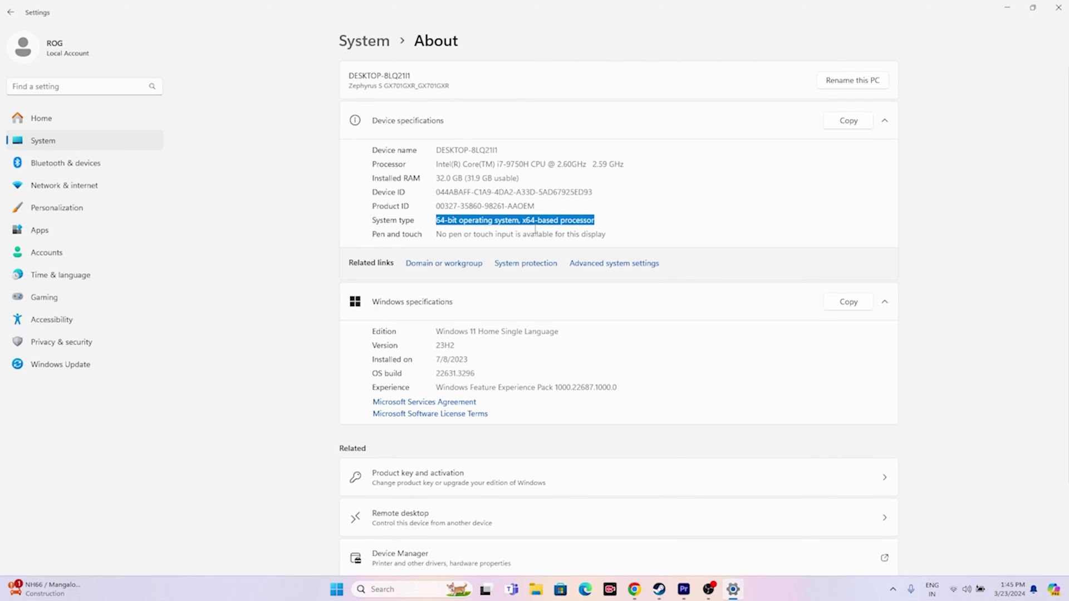
left_click(1058, 8)
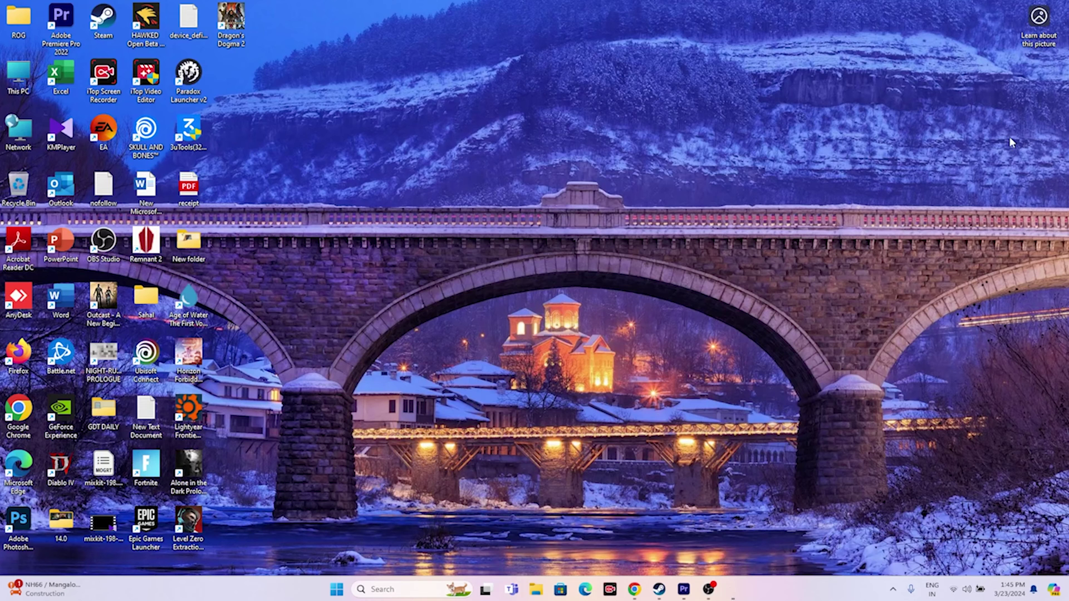
- Return to the Visual C++ Redistributable page in Chrome, and view Microsoft's DirectX End-User Runtime download page
left_click(646, 588)
left_click(332, 358)
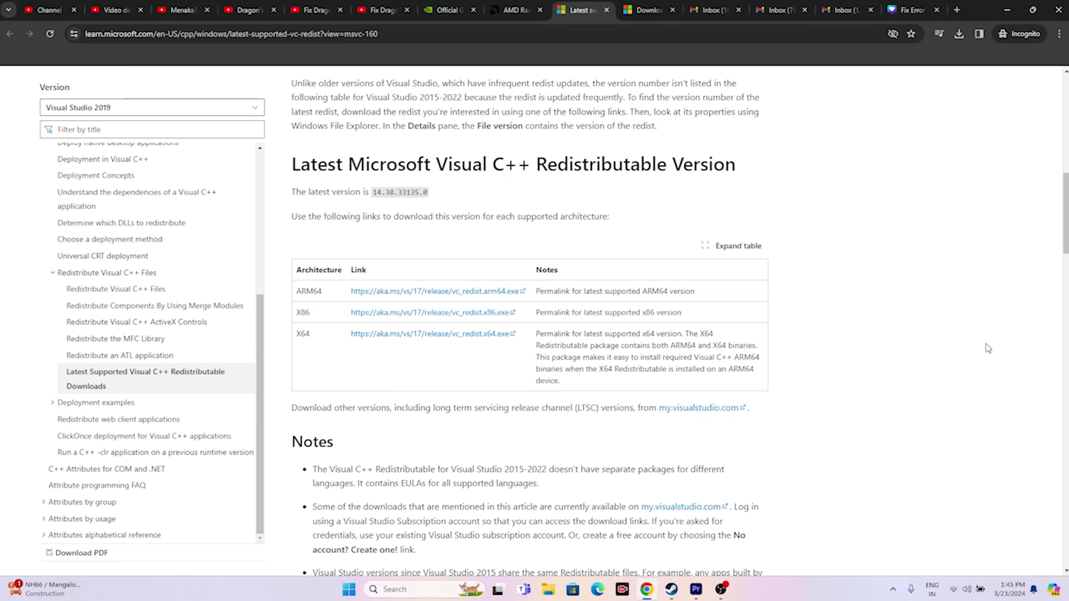
left_click(651, 10)
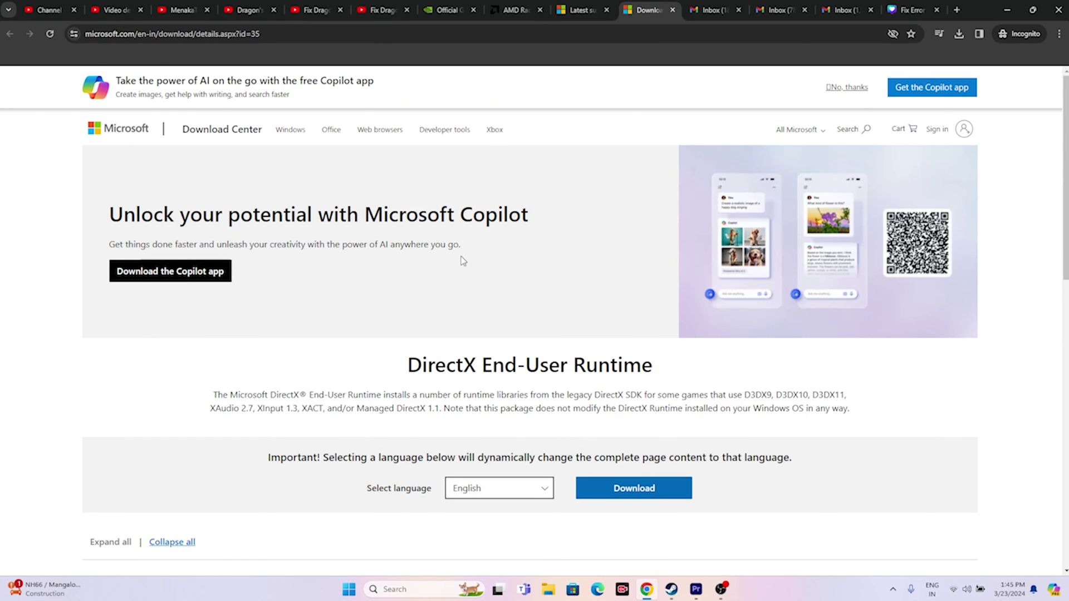
scroll(462, 260, "down", 1)
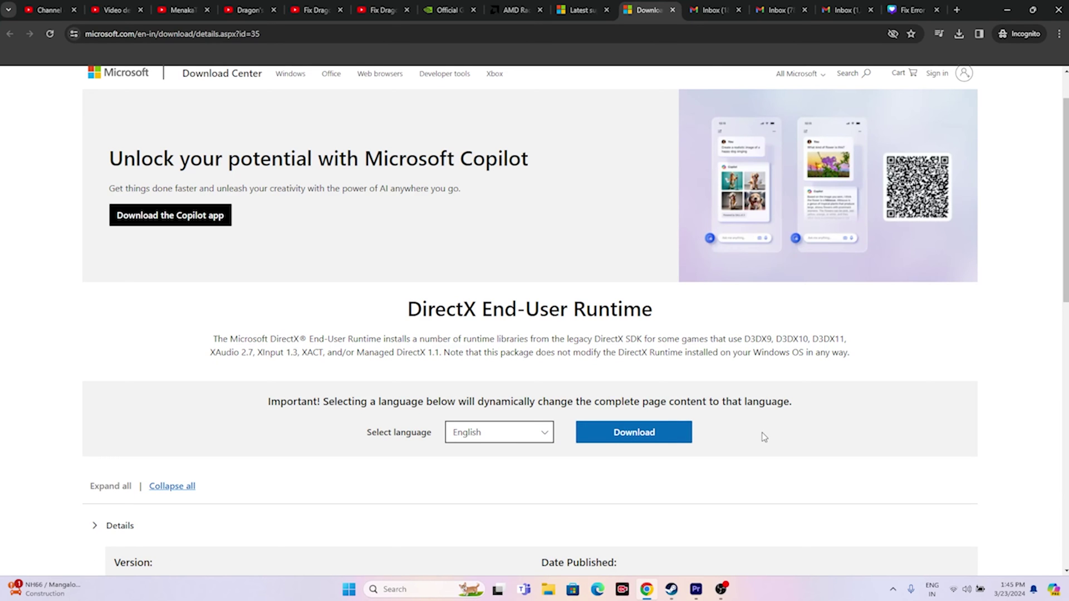
- Minimise Chrome, switch to Steam and view the management options for Dragon's Dogma 2 in the library
left_click(1005, 8)
left_click(671, 589)
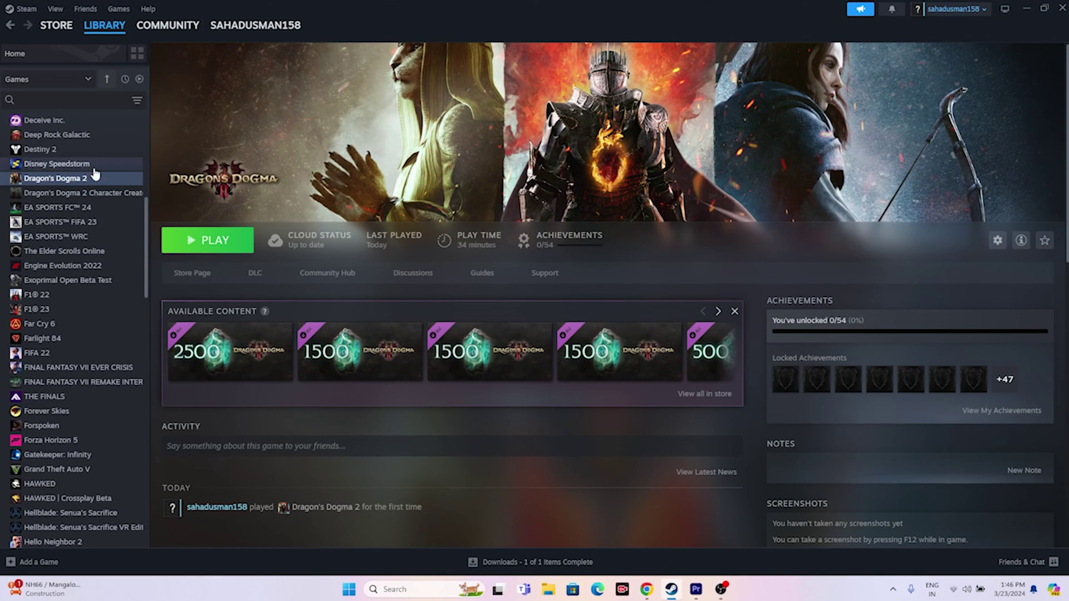
right_click(78, 179)
mouse_move(113, 244)
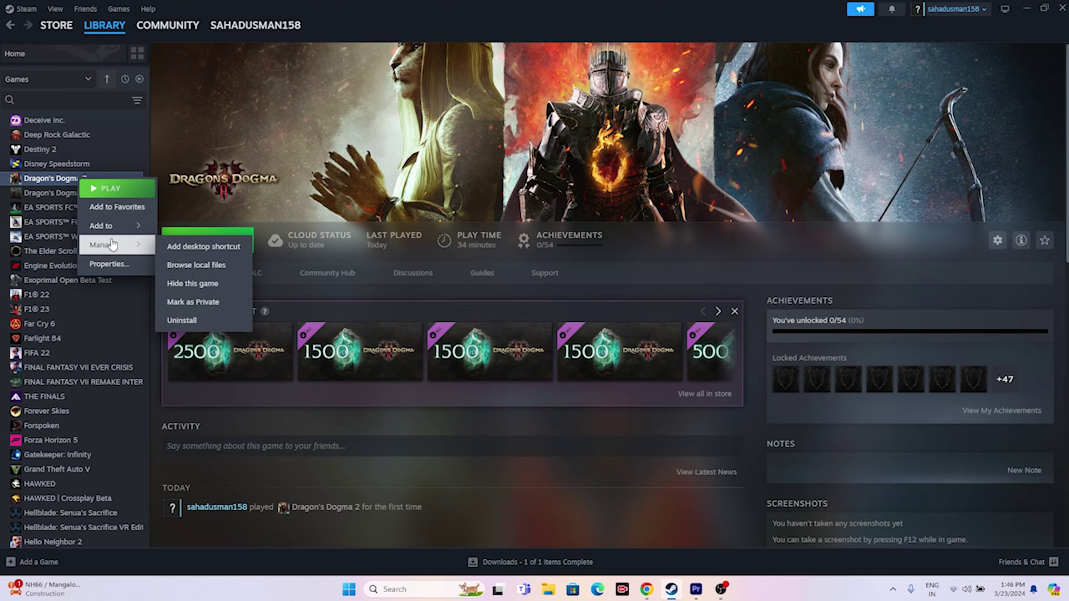
- Check the free space on Local Disk (C:) in File Explorer, and close its window
left_click(549, 589)
left_click(39, 374)
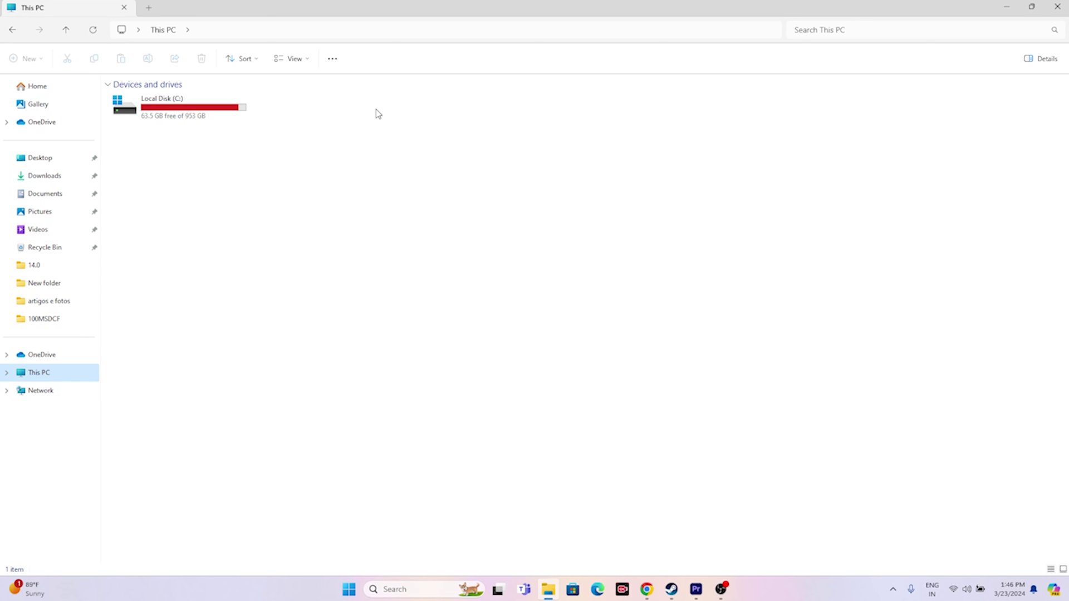
left_click(1057, 7)
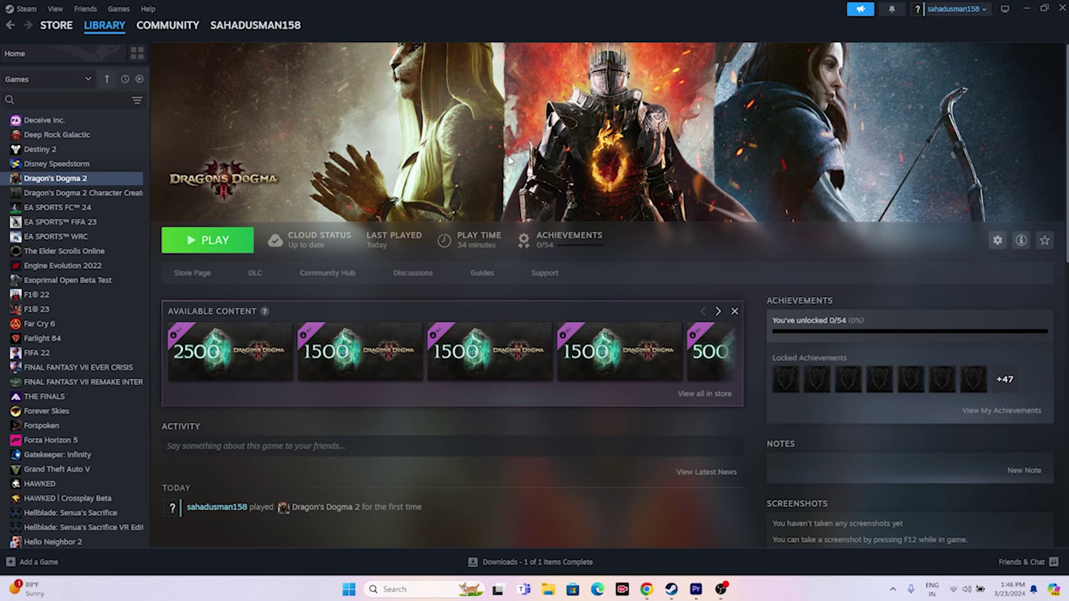
- Verify the integrity of Dragon's Dogma 2's installed game files, and close its properties
right_click(50, 182)
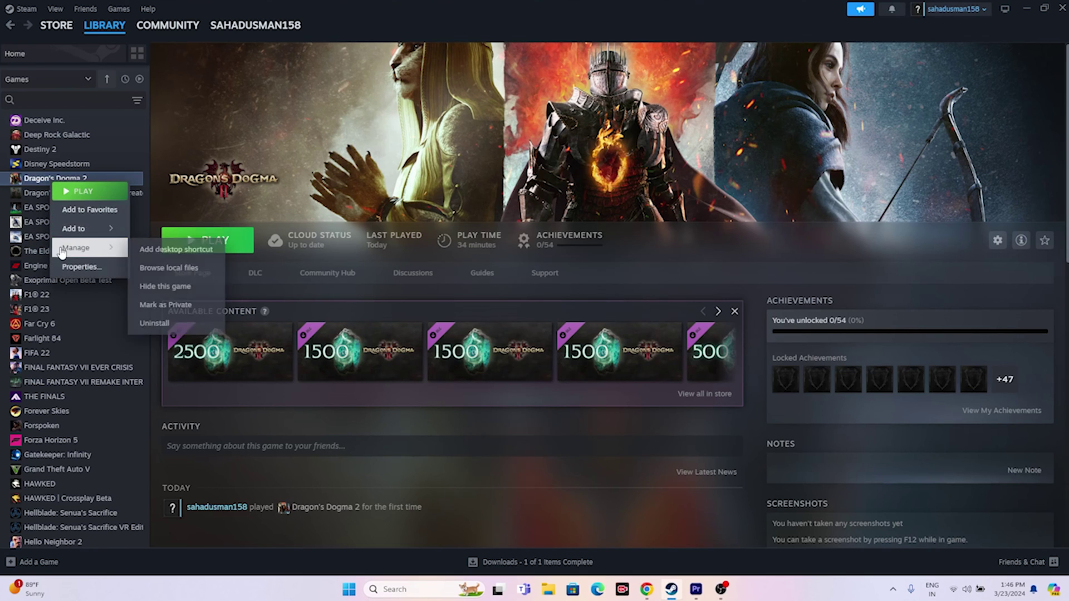
left_click(82, 267)
left_click(342, 233)
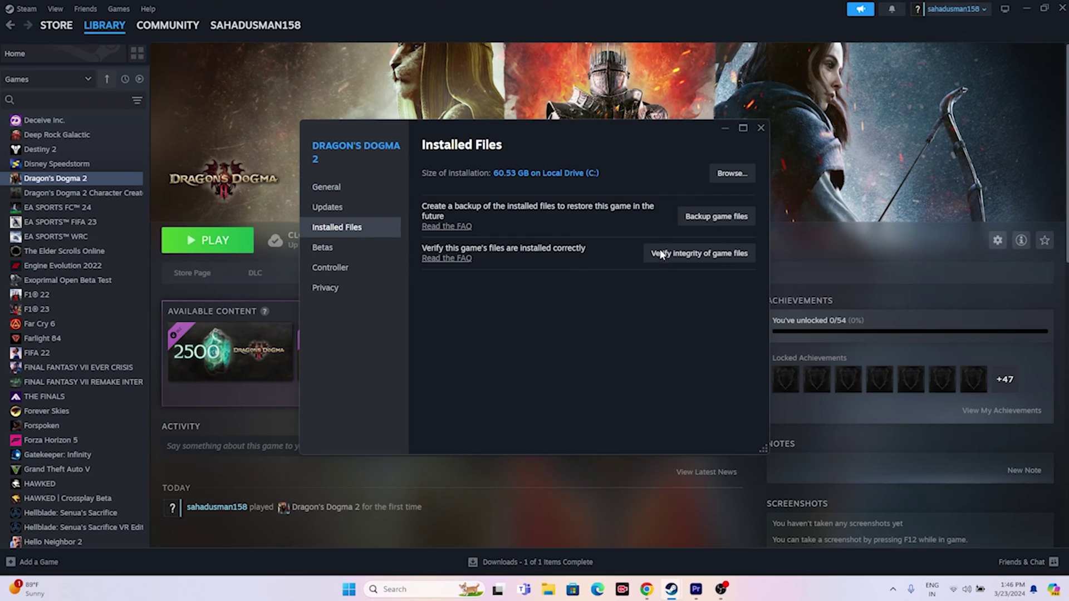
left_click(708, 255)
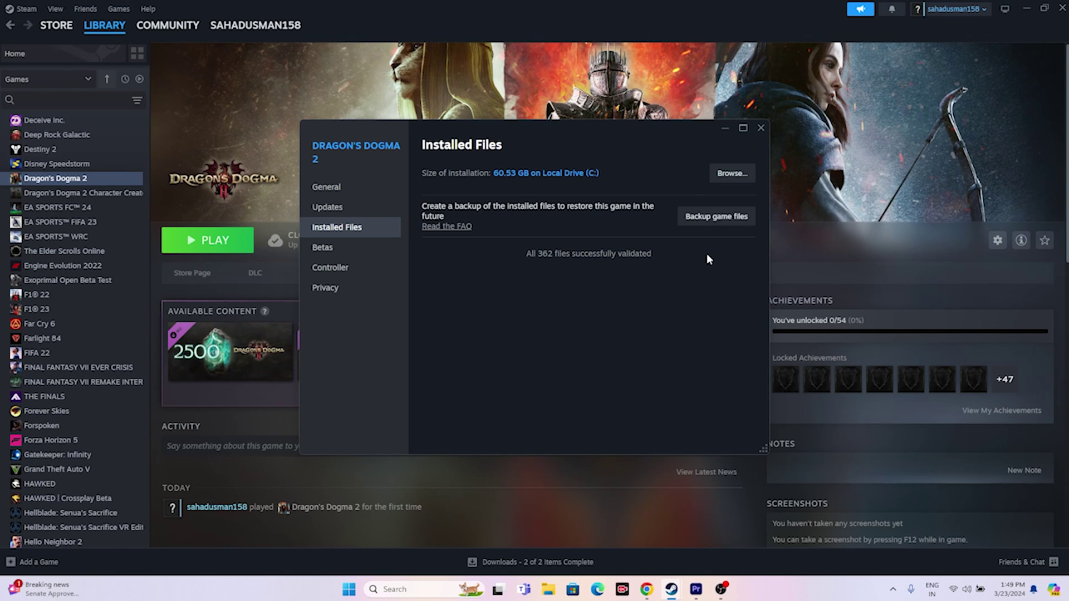
left_click(760, 128)
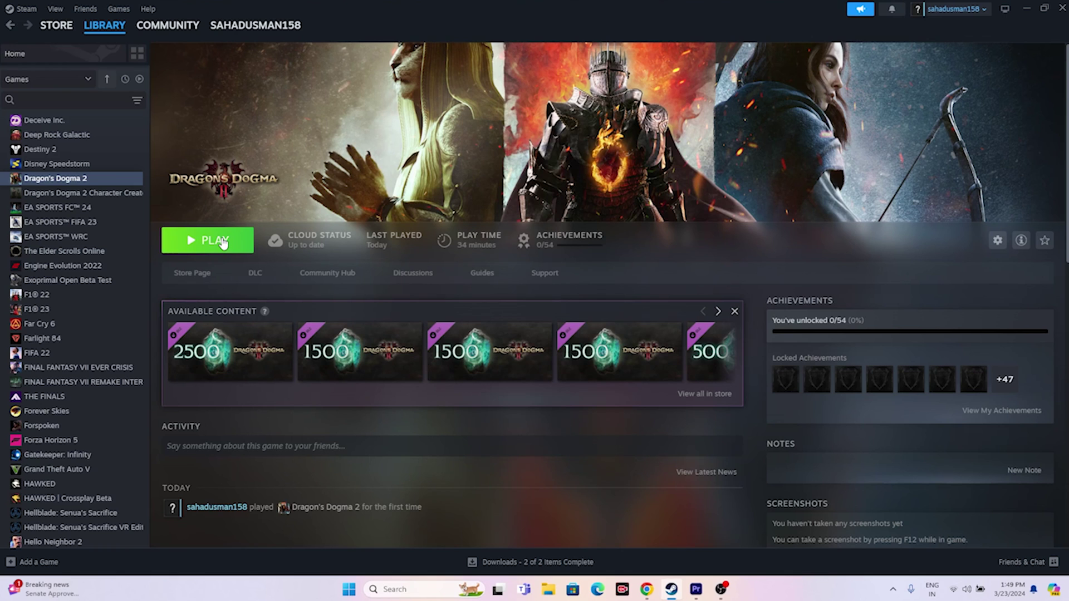